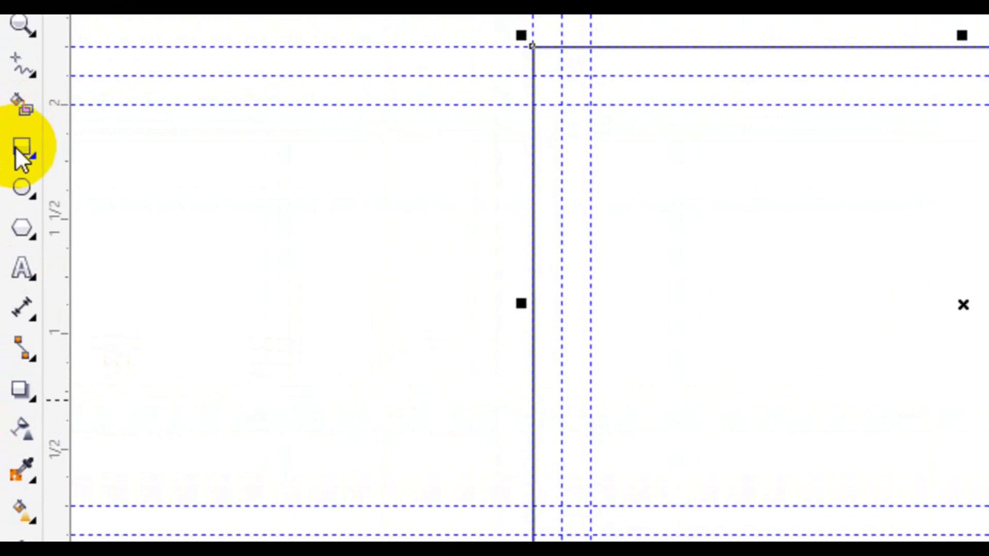
Draw a circle, centre it on the page and scale it to about 4.1 in across
click(22, 23)
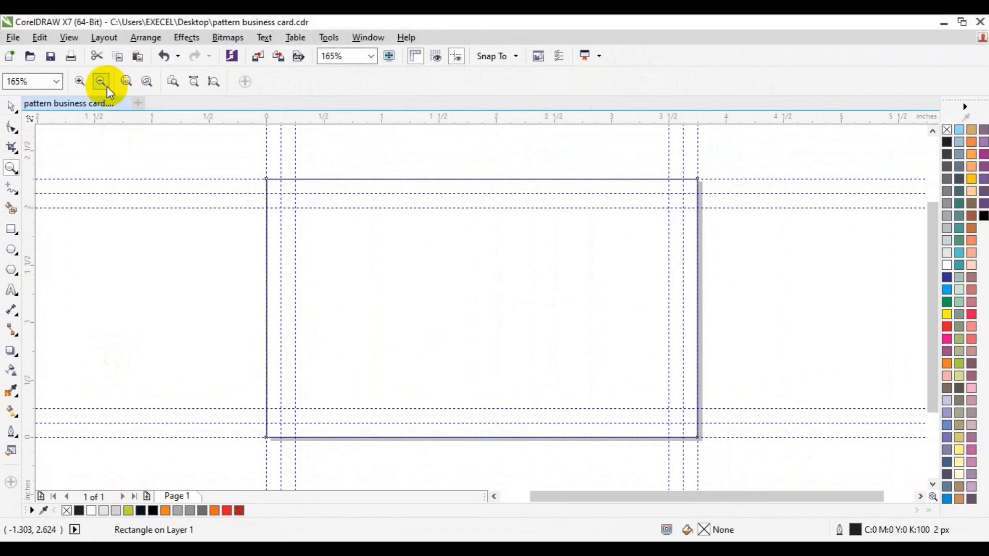
click(107, 85)
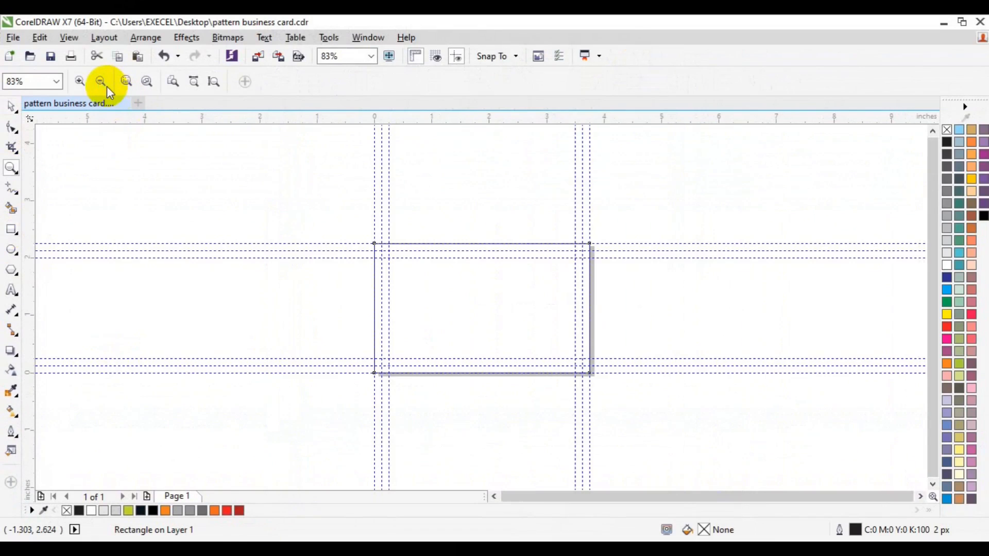
key(space)
click(16, 248)
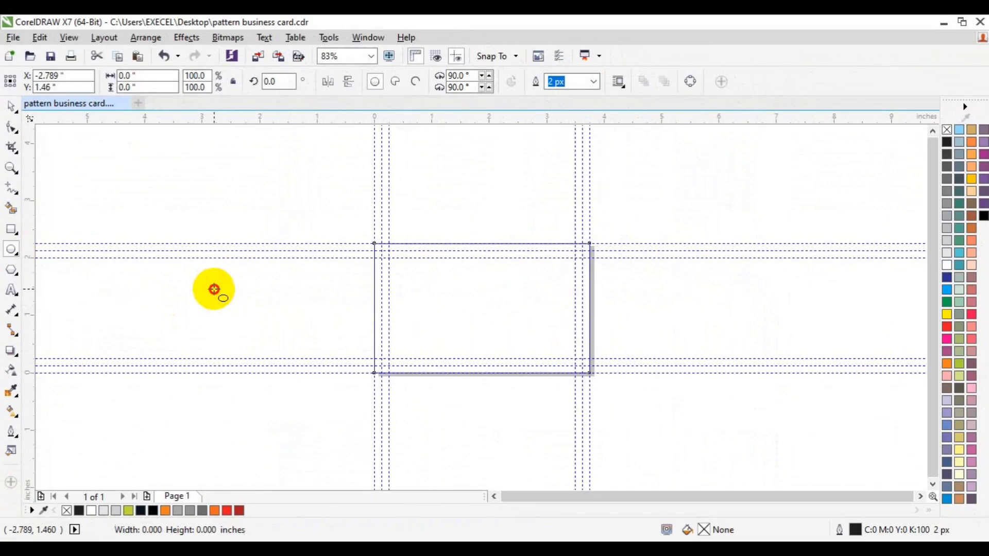
drag(213, 289, 399, 415)
key(p)
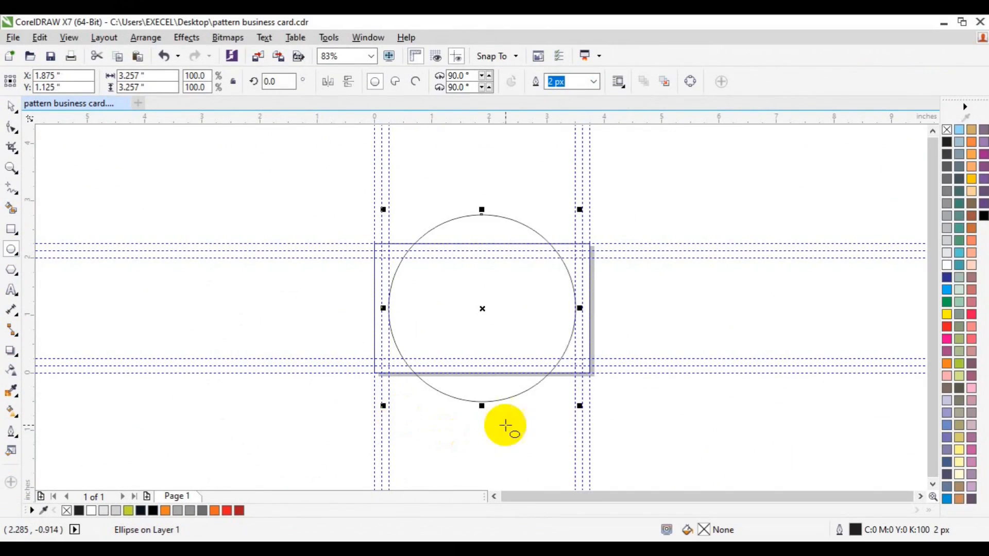
drag(580, 408, 620, 433)
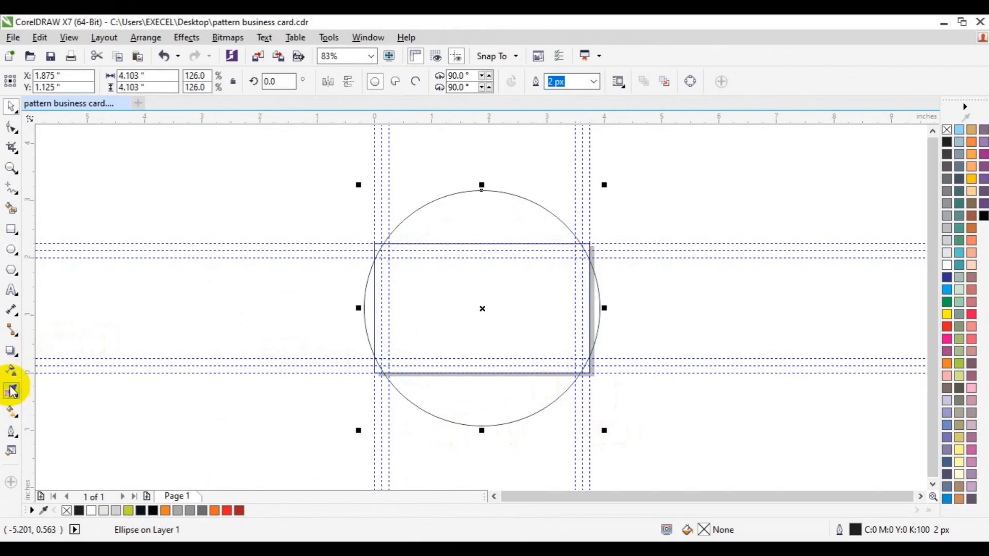
Apply a linear fountain fill from 10% black to white to the circle and remove its outline
click(11, 411)
click(50, 81)
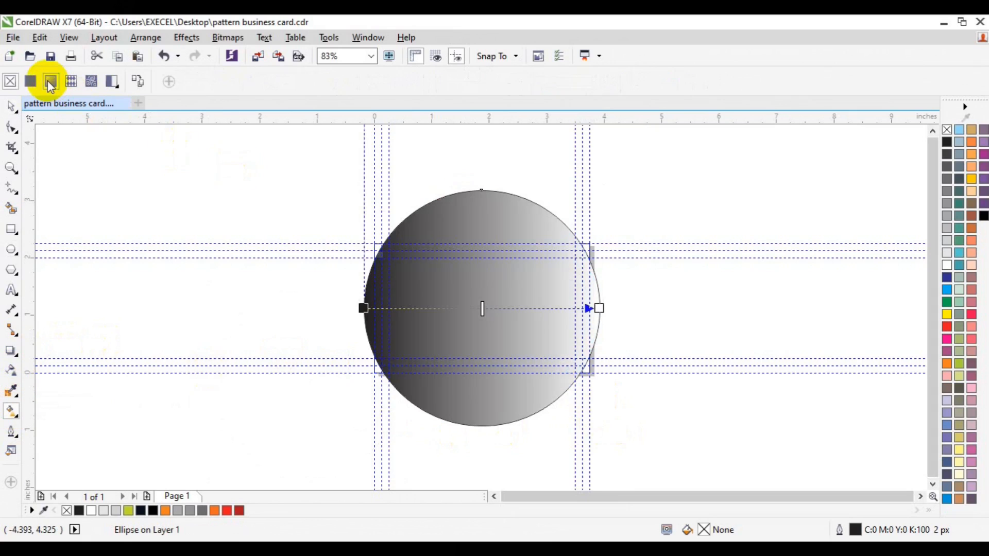
right_click(948, 131)
click(381, 309)
click(338, 333)
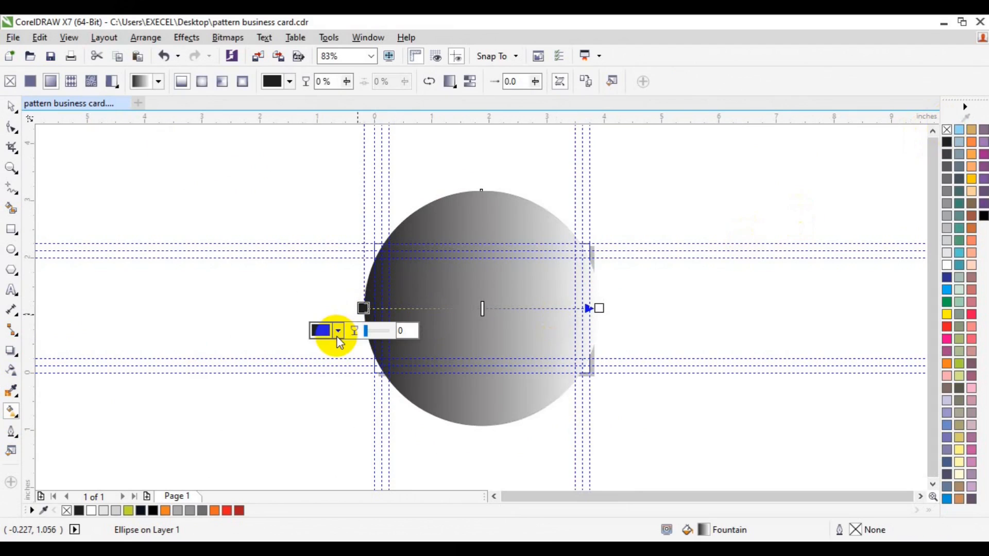
click(370, 361)
click(948, 254)
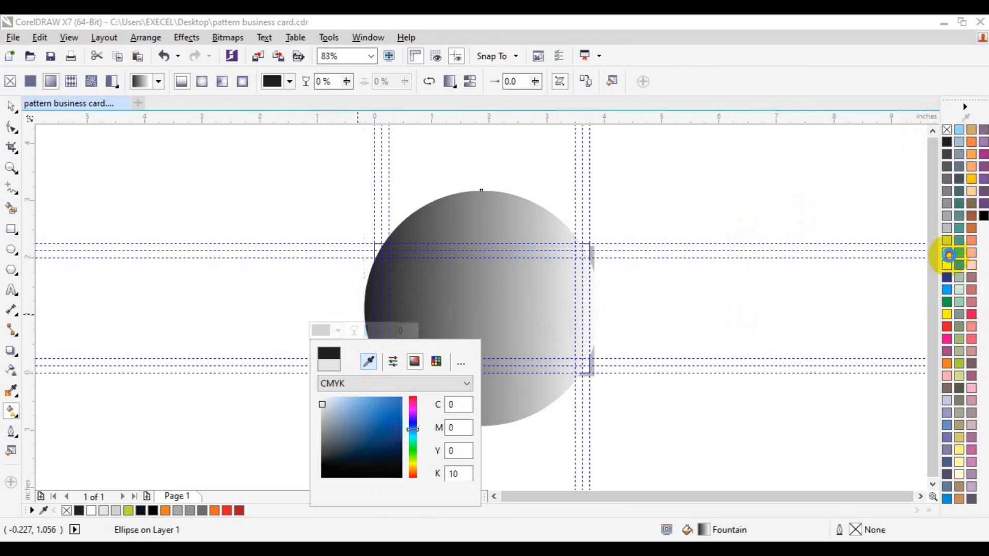
click(599, 308)
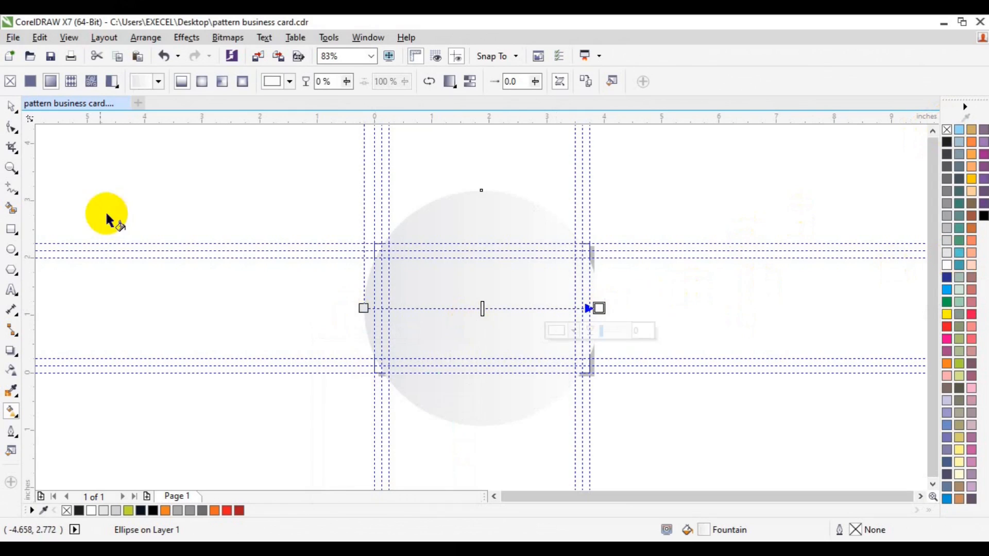
key(space)
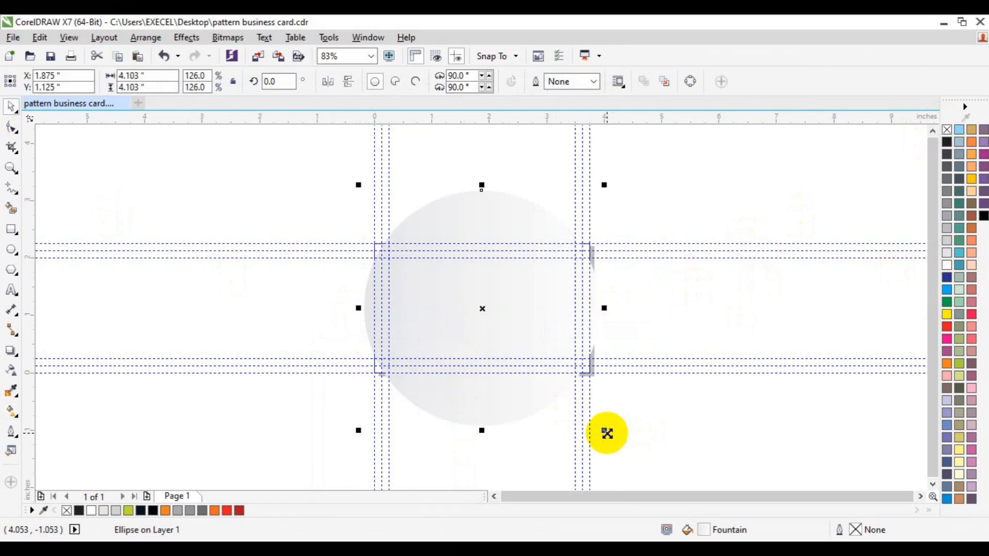
Add progressively smaller concentric copies of the gradient circle toward the centre, mirroring some of them horizontally to alternate the shading
drag(607, 434, 590, 424)
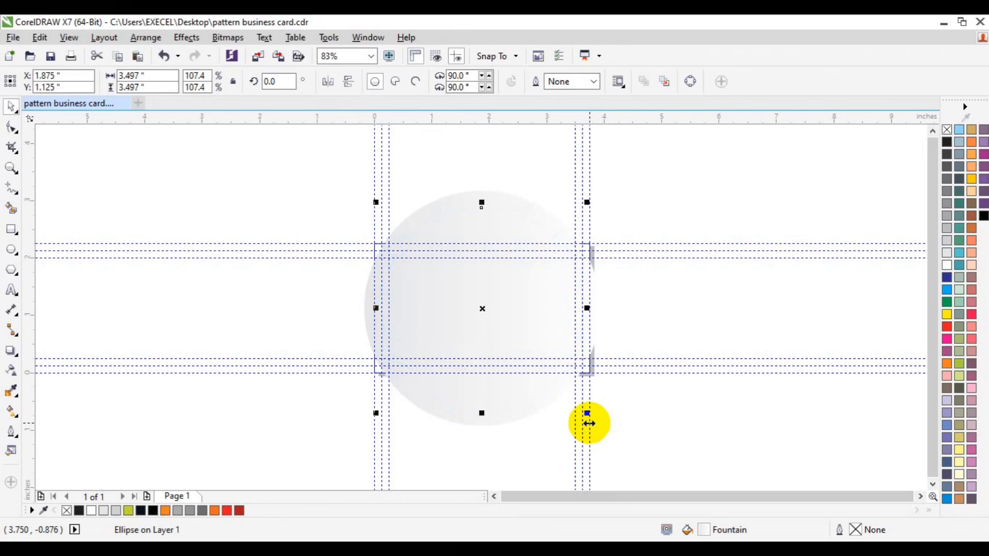
click(391, 264)
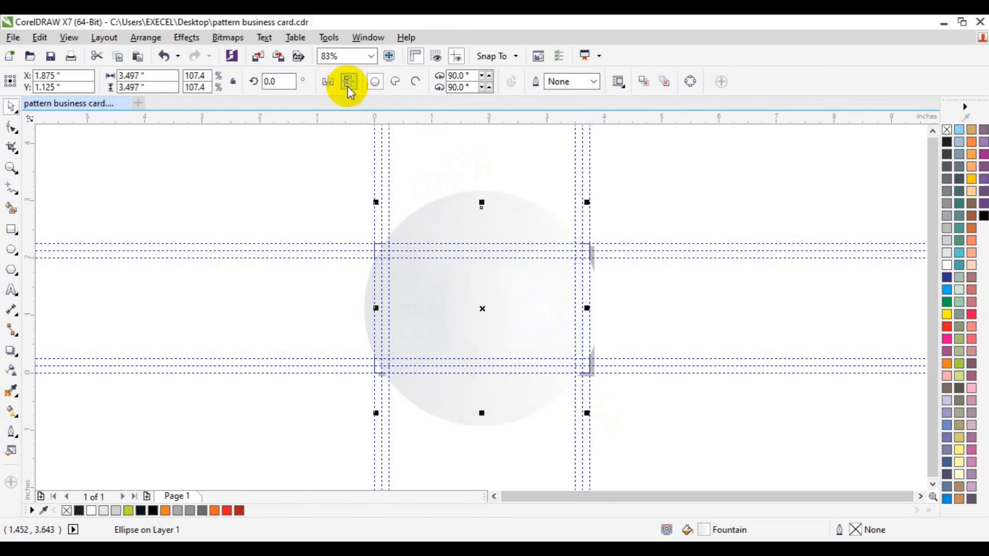
click(330, 85)
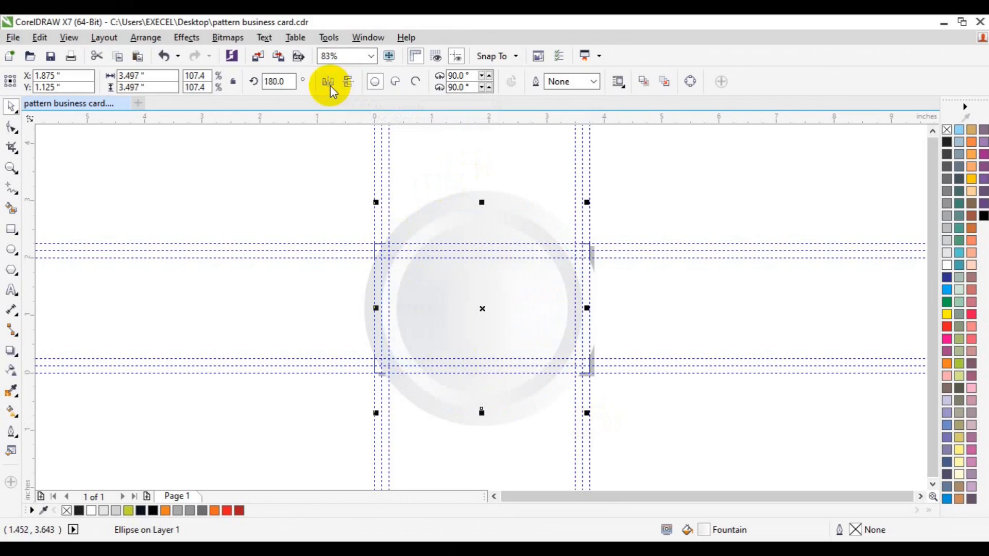
click(427, 282)
click(403, 288)
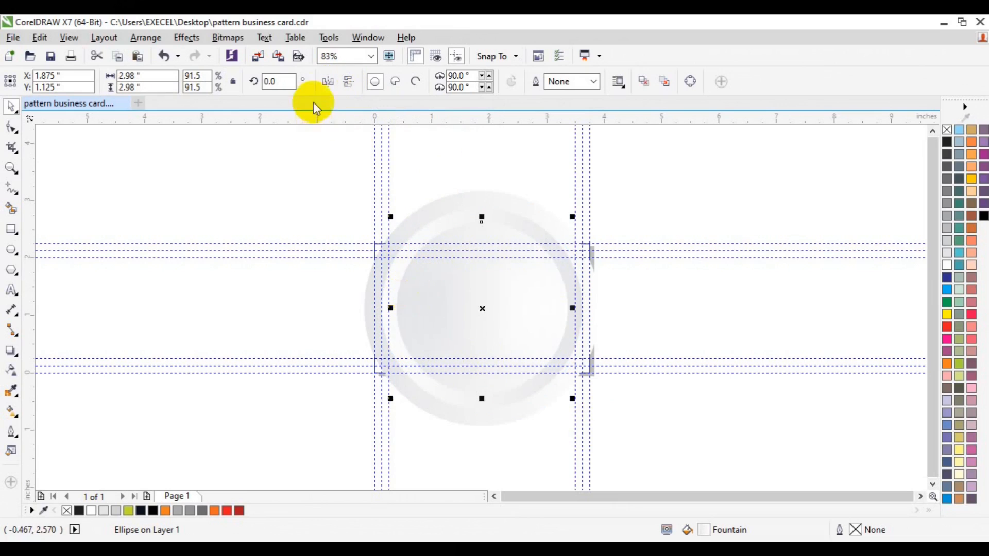
click(324, 86)
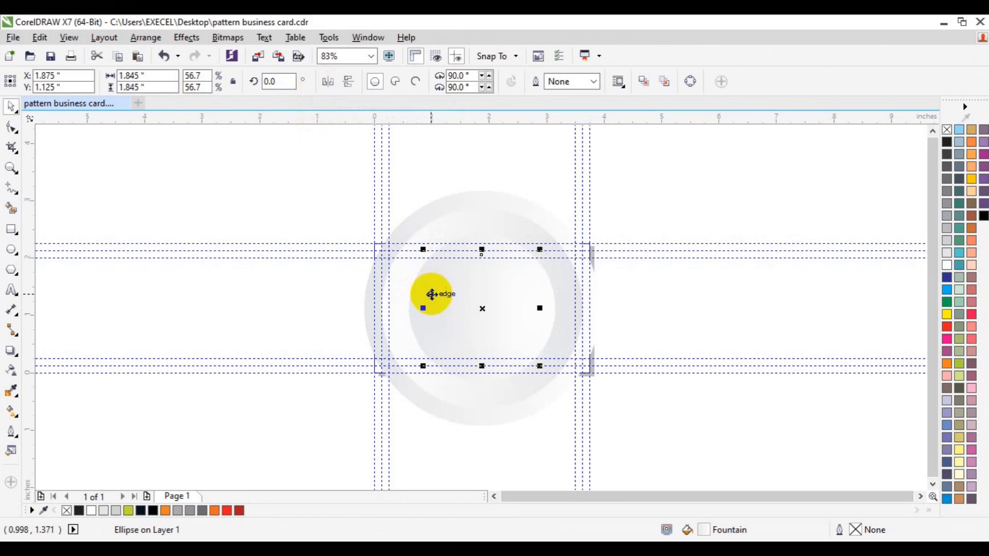
click(322, 85)
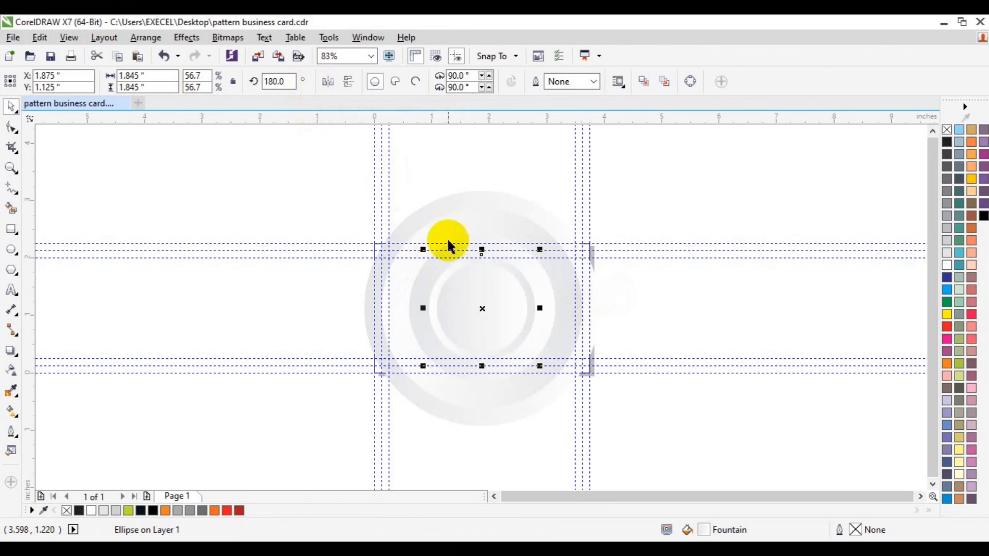
Group all the concentric circles and move the group off the page onto the empty canvas to its right
drag(215, 189, 602, 419)
click(641, 298)
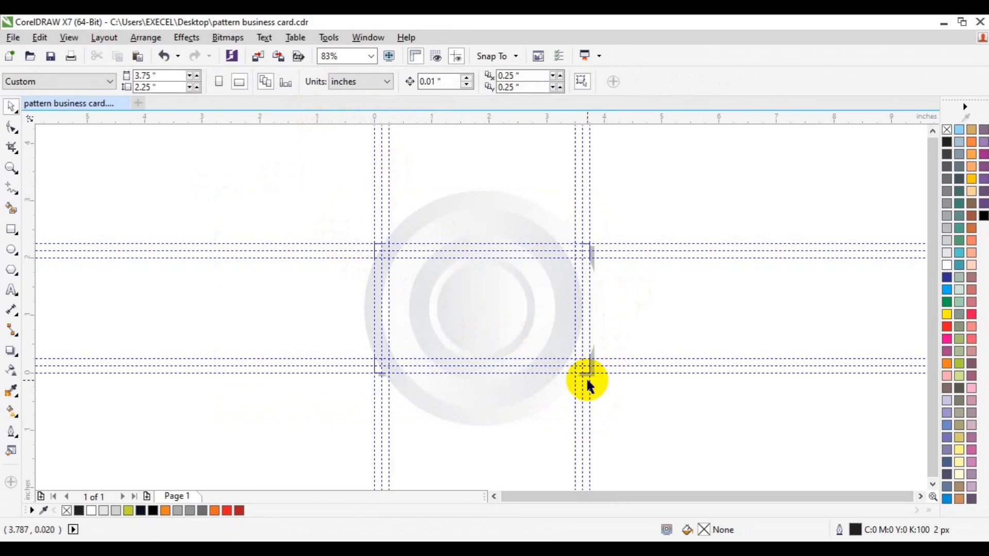
click(379, 250)
key(Escape)
drag(289, 201, 582, 403)
drag(237, 153, 666, 438)
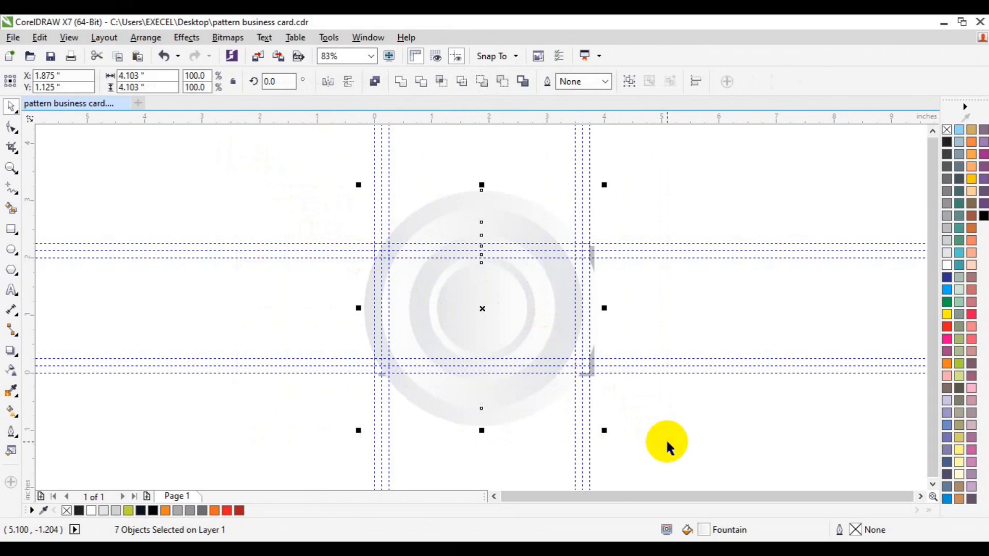
key(ctrl+g)
drag(516, 304, 806, 301)
Create a page-sized rectangle and PowerClip the grouped circles inside it
double_click(11, 232)
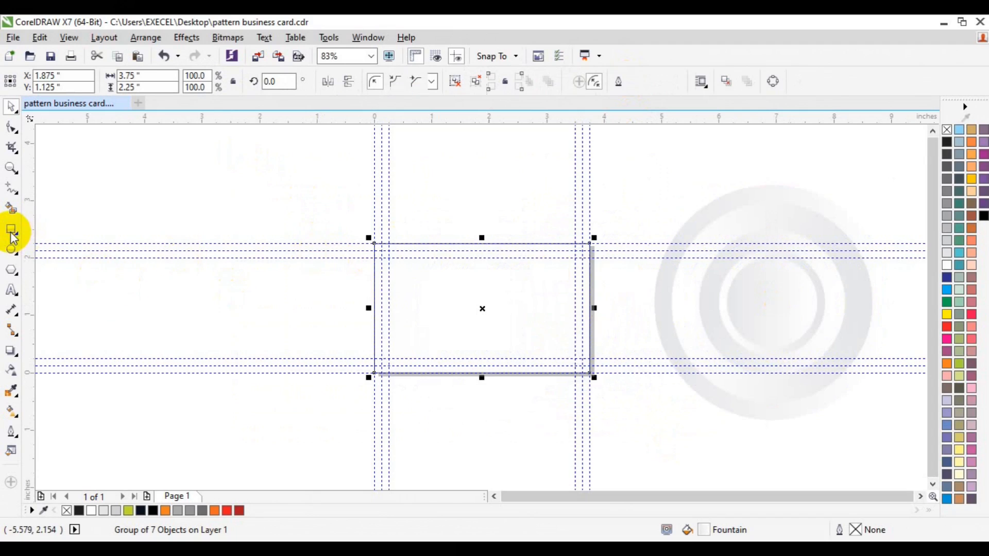
click(748, 298)
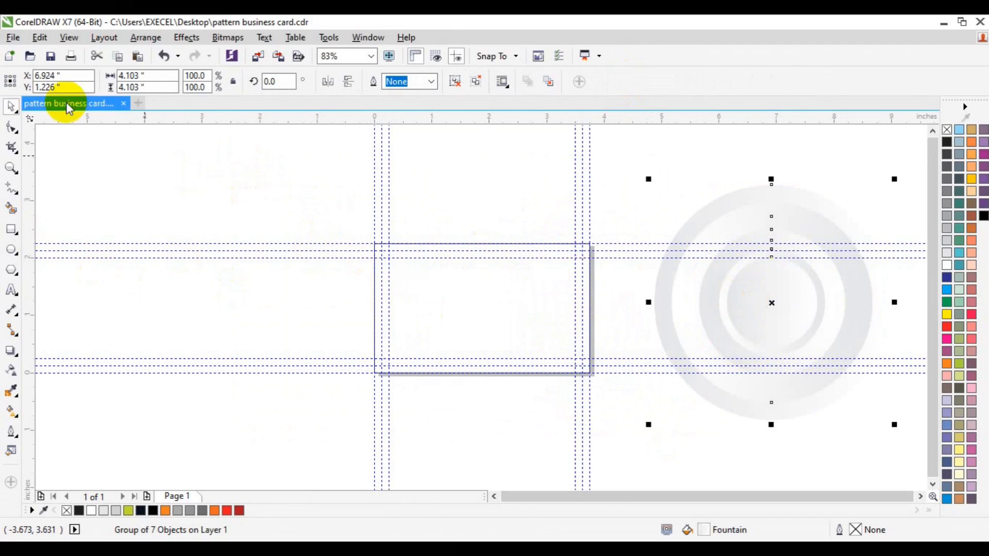
click(184, 43)
mouse_move(230, 223)
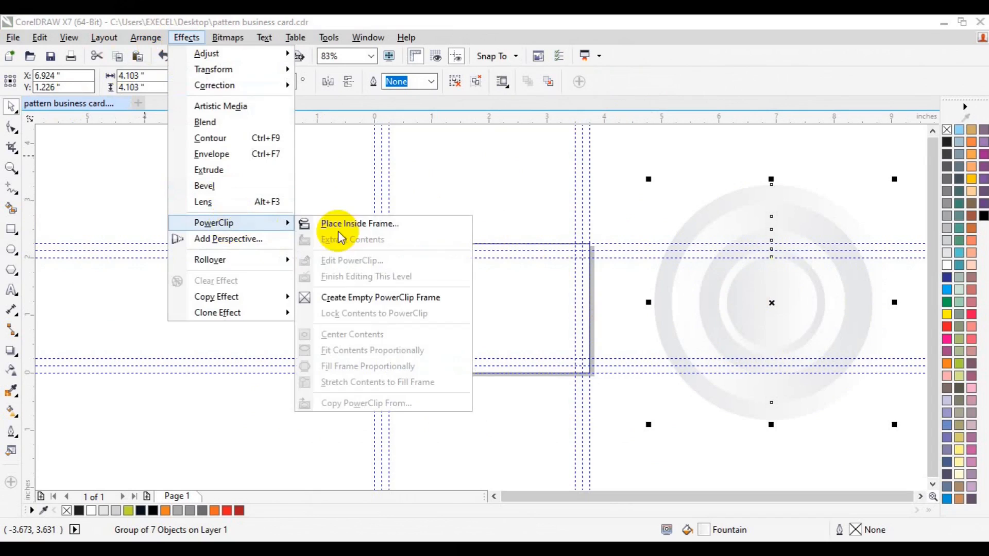
click(335, 223)
click(446, 315)
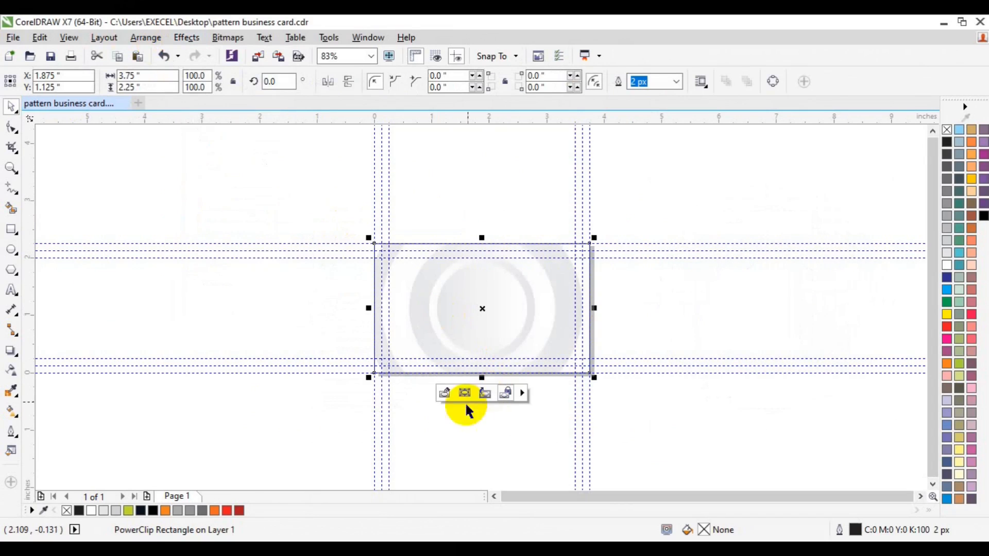
Enlarge the circle group slightly inside the PowerClip, finish editing and remove the frame's outline
click(443, 397)
click(511, 337)
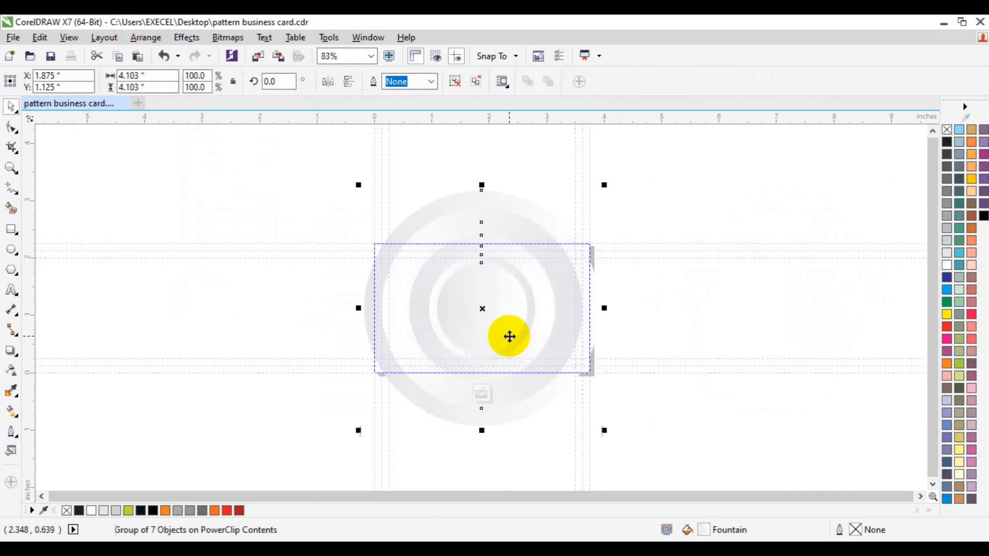
drag(608, 430, 614, 440)
click(478, 398)
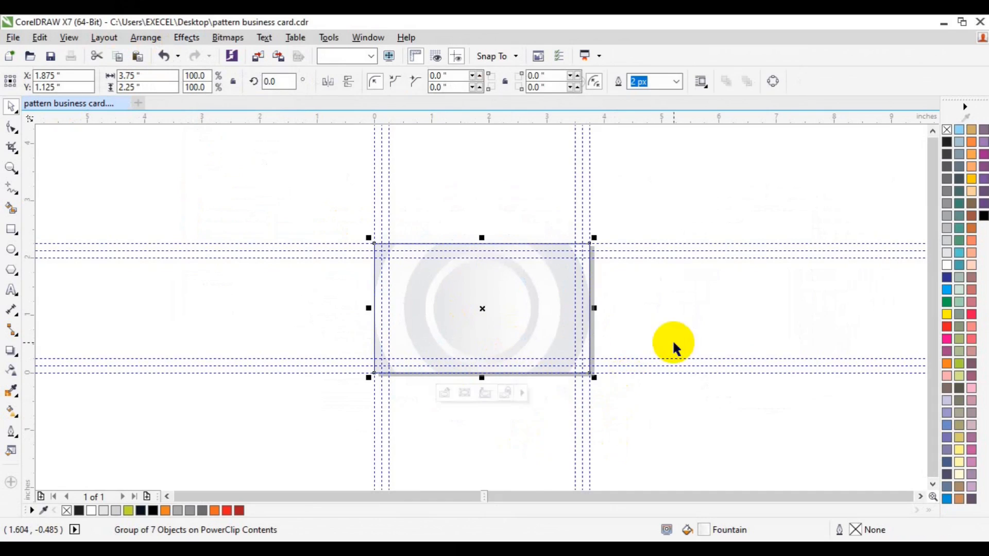
click(745, 260)
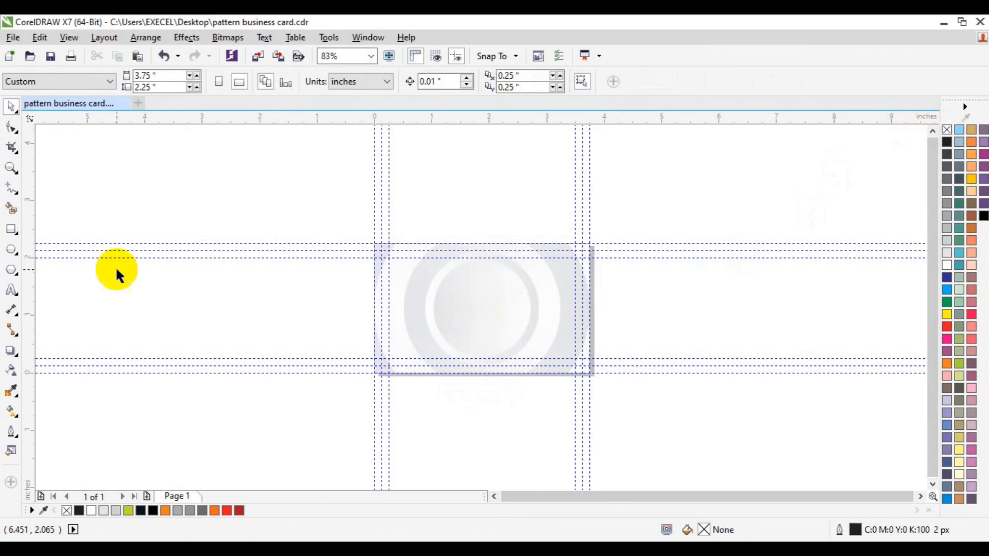
Draw a rectangle about 3.26 by 1.74 in along the innermost margin guides of the card
click(11, 168)
click(501, 328)
click(501, 327)
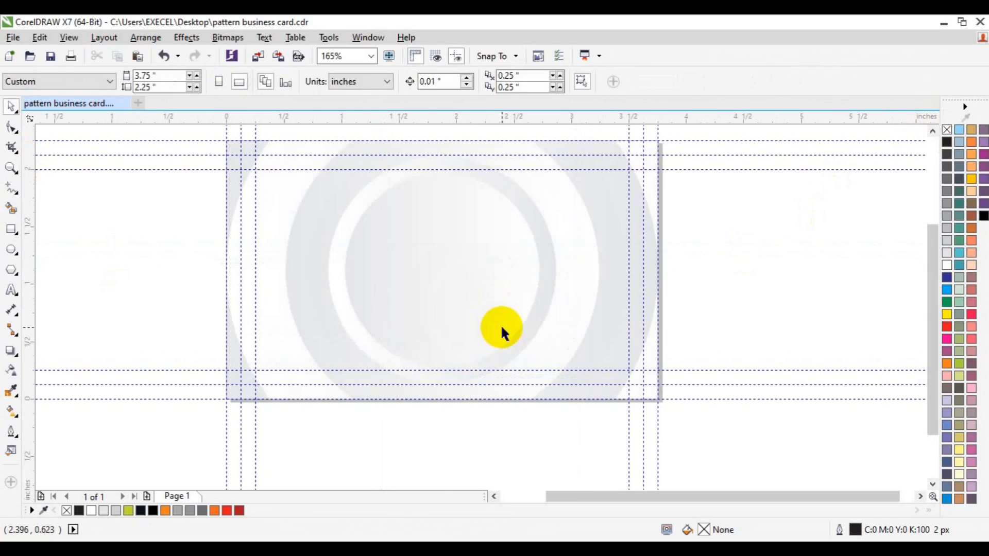
click(933, 131)
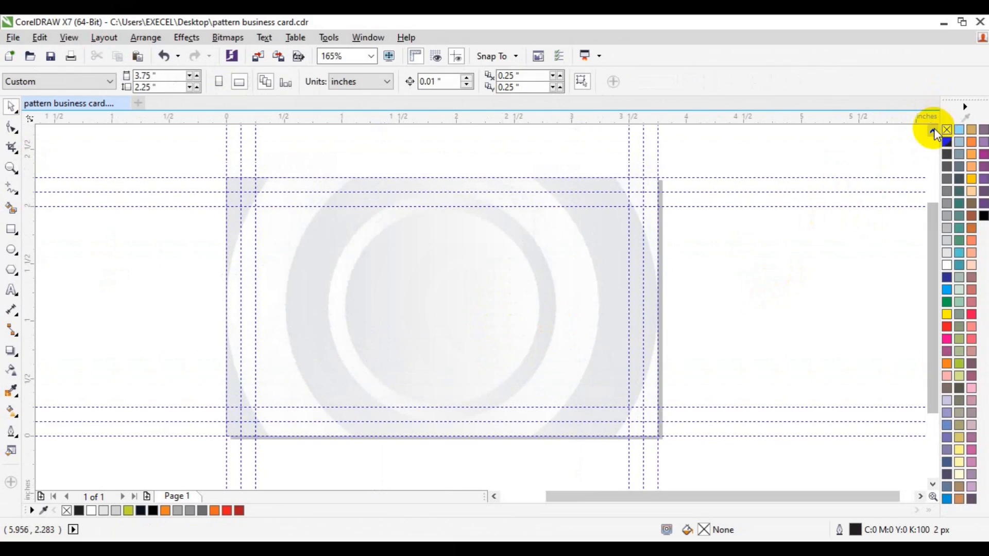
click(452, 313)
click(719, 293)
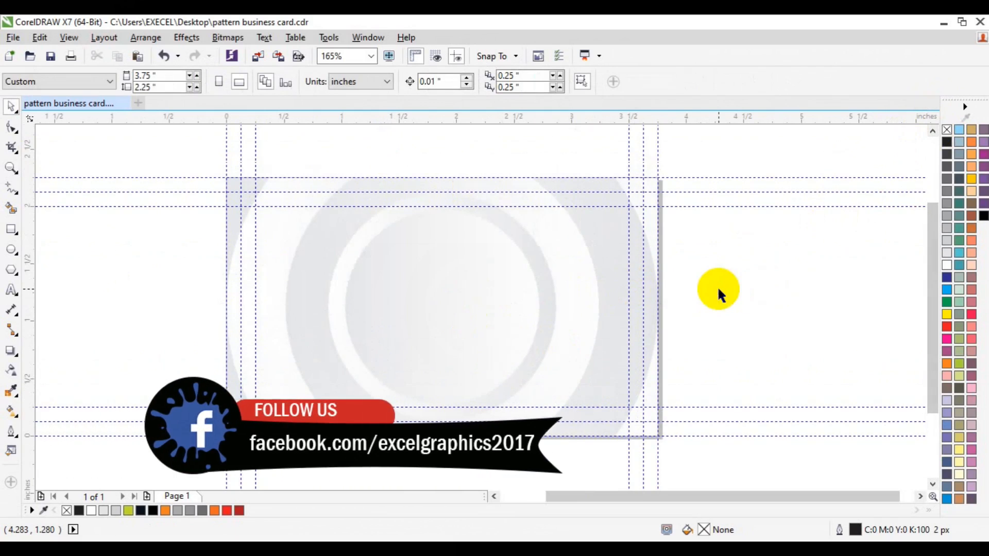
click(11, 230)
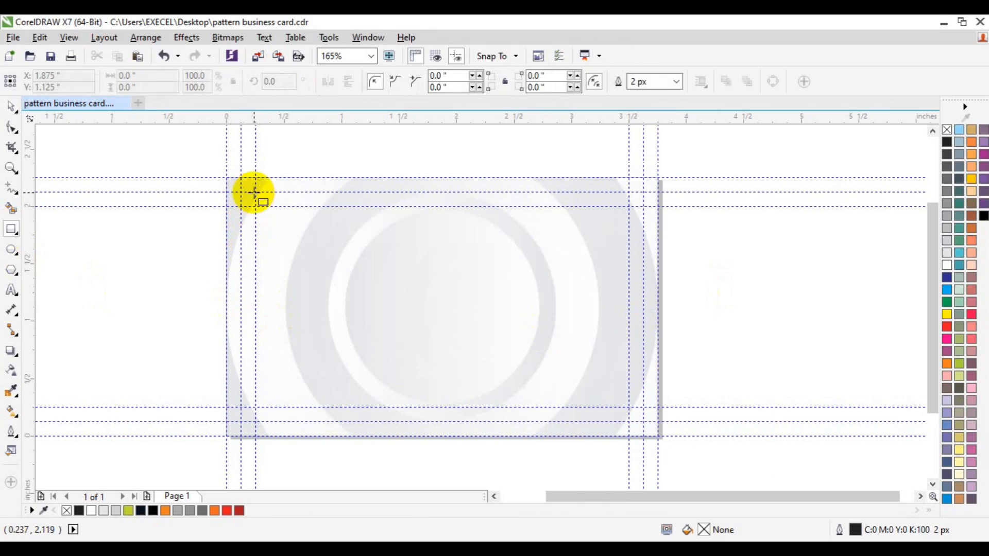
drag(255, 207, 628, 405)
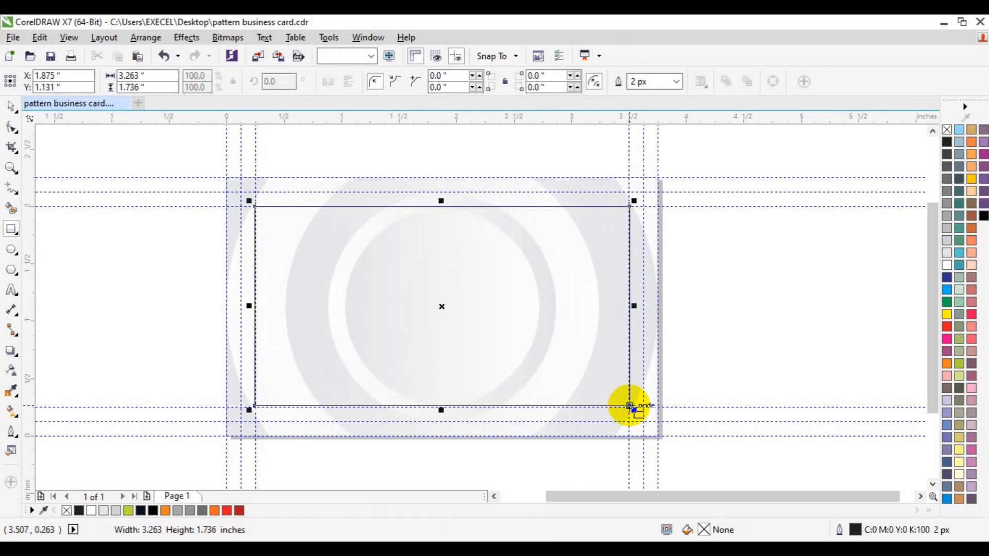
Shrink the inner rectangle to about 2.94 by 1.5 in and centre it on the page
drag(634, 410, 626, 406)
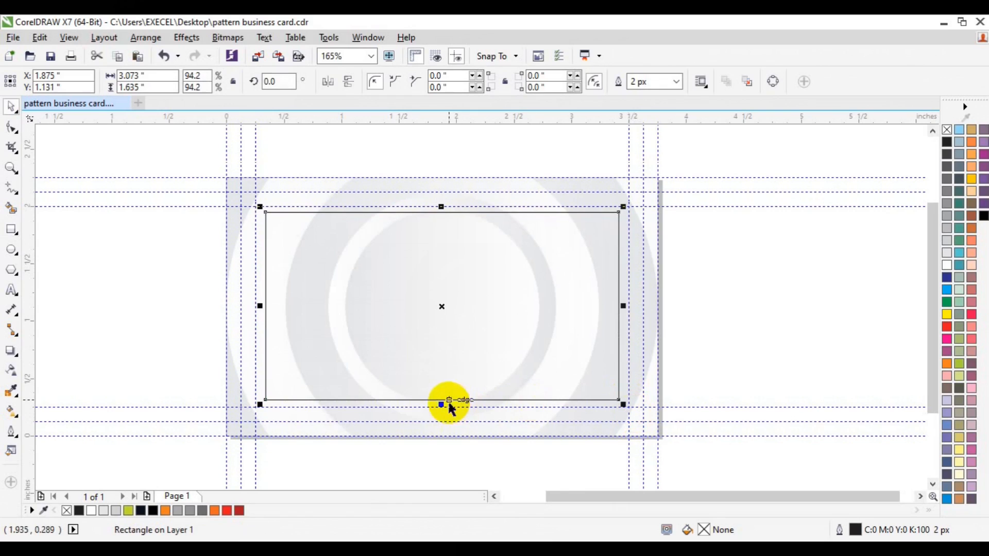
drag(439, 402, 441, 393)
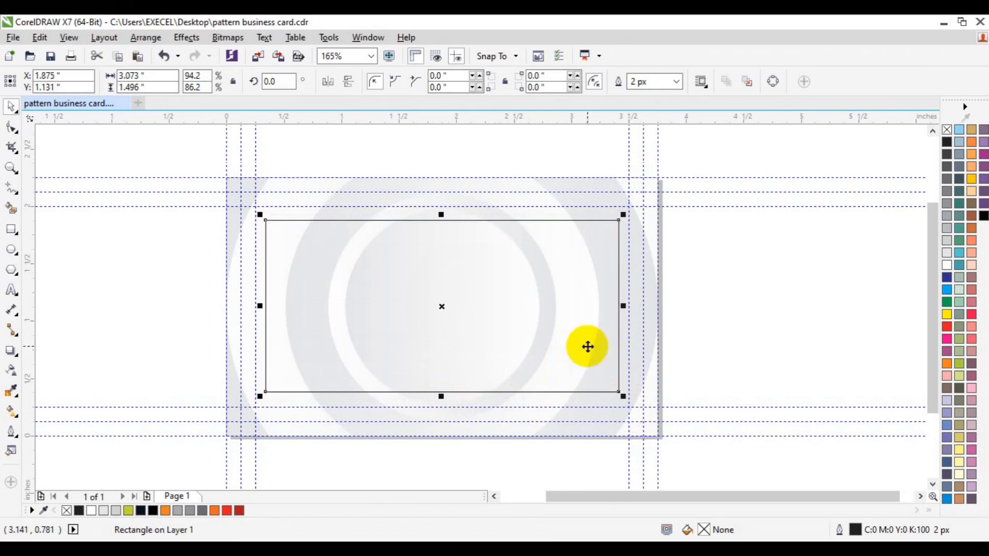
drag(622, 307, 619, 308)
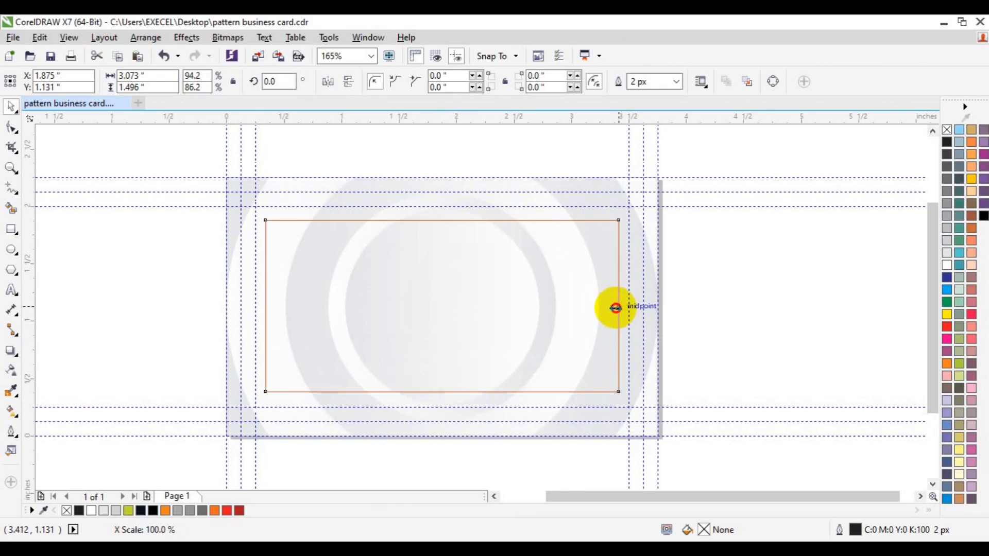
key(p)
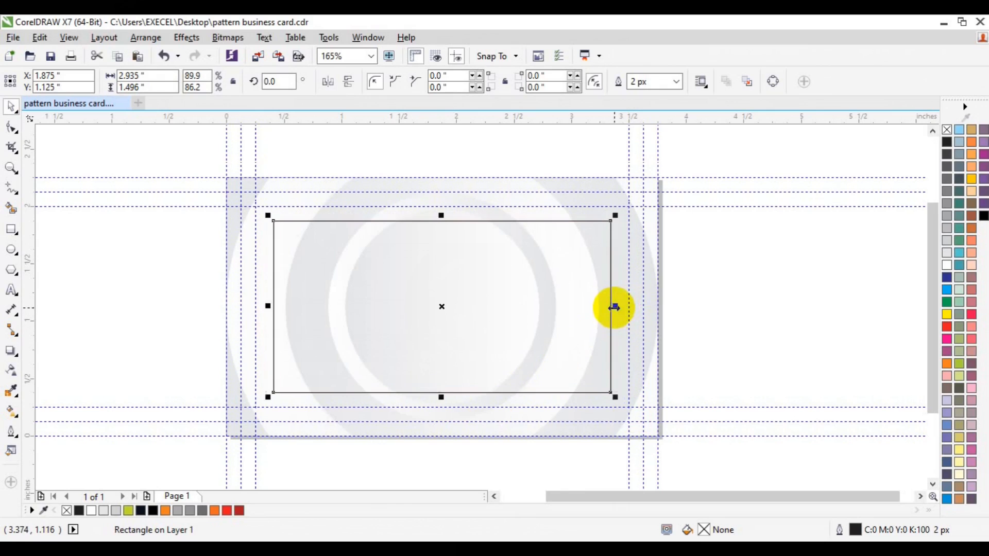
Set the inner rectangle's outline width to 5 px
click(715, 321)
click(513, 340)
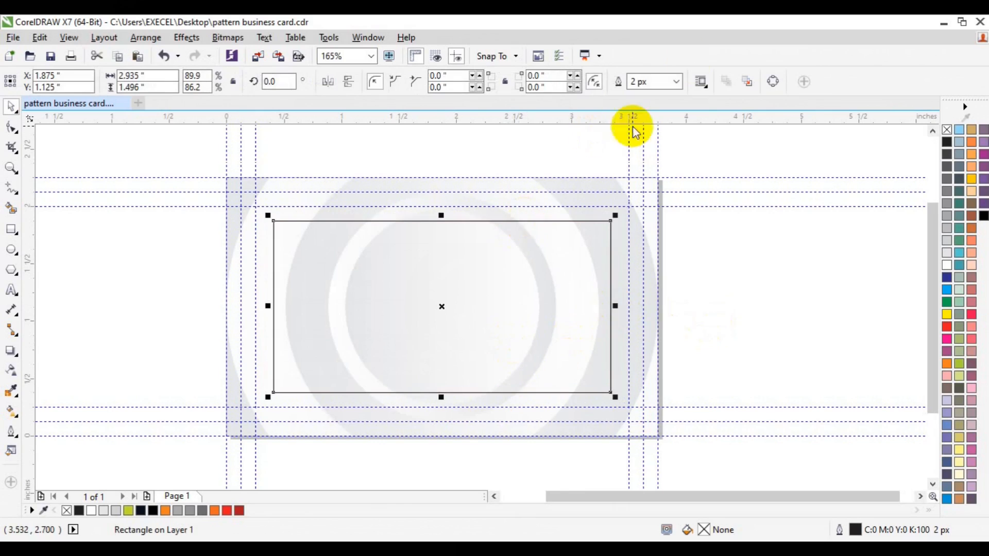
click(676, 83)
click(662, 159)
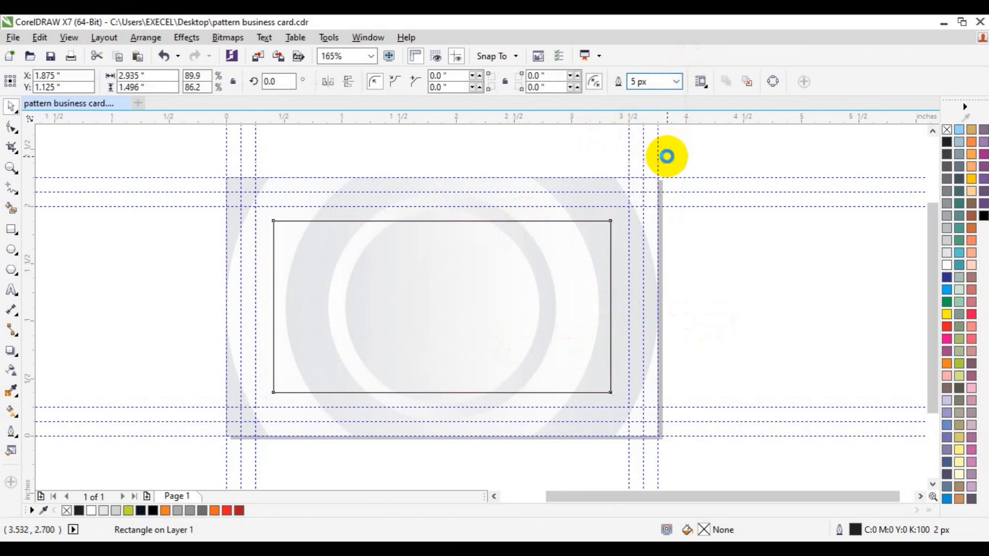
Set the inner rectangle's outline width to 4 px and its outline colour to 20% black
click(675, 83)
click(662, 150)
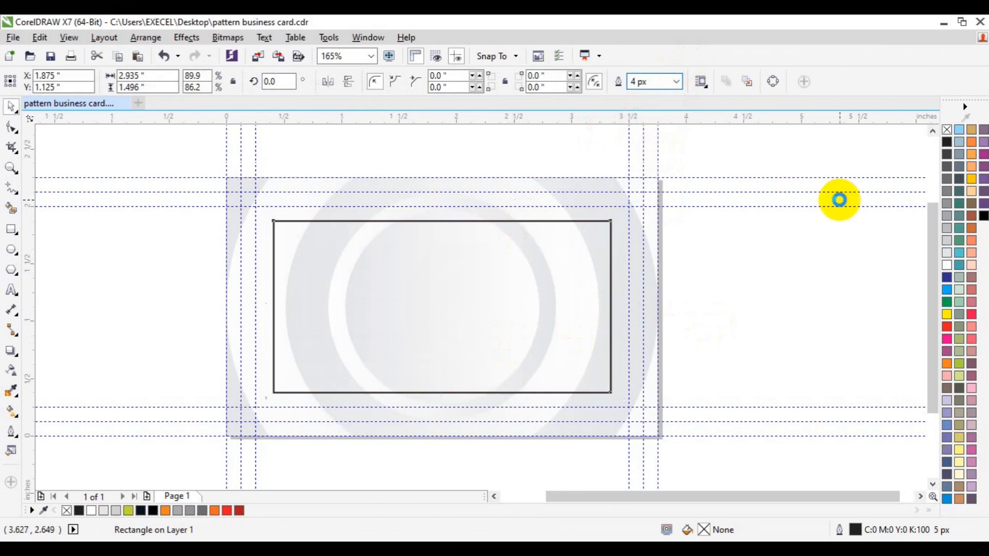
right_click(946, 240)
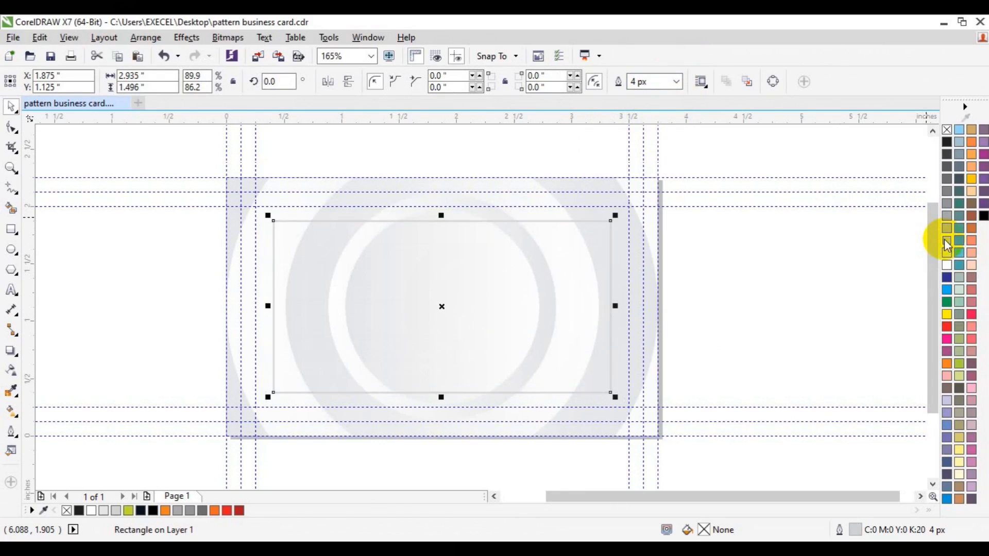
click(811, 252)
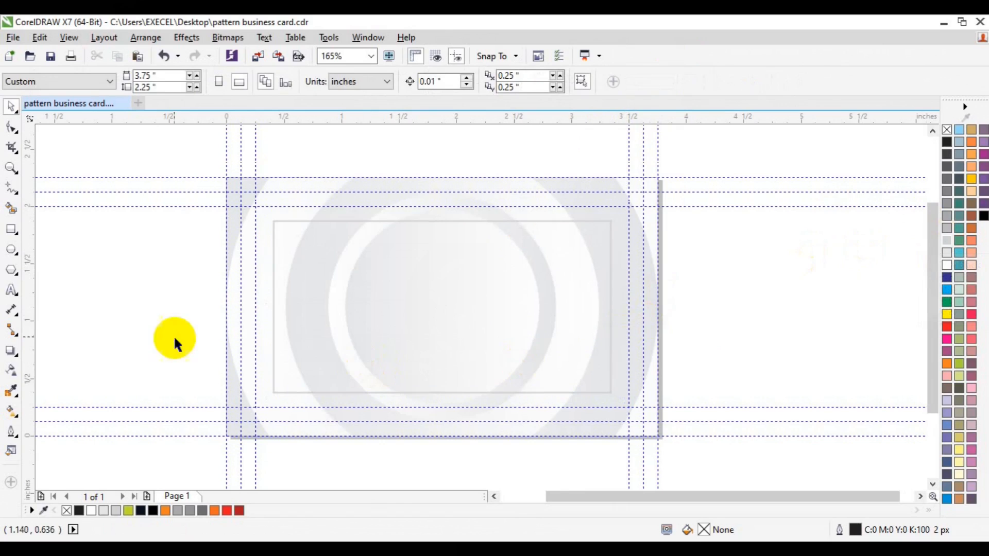
Draw a rectangle about 2.15 by 1.39 in rising from the card's bottom edge and centre it horizontally on the card
click(8, 238)
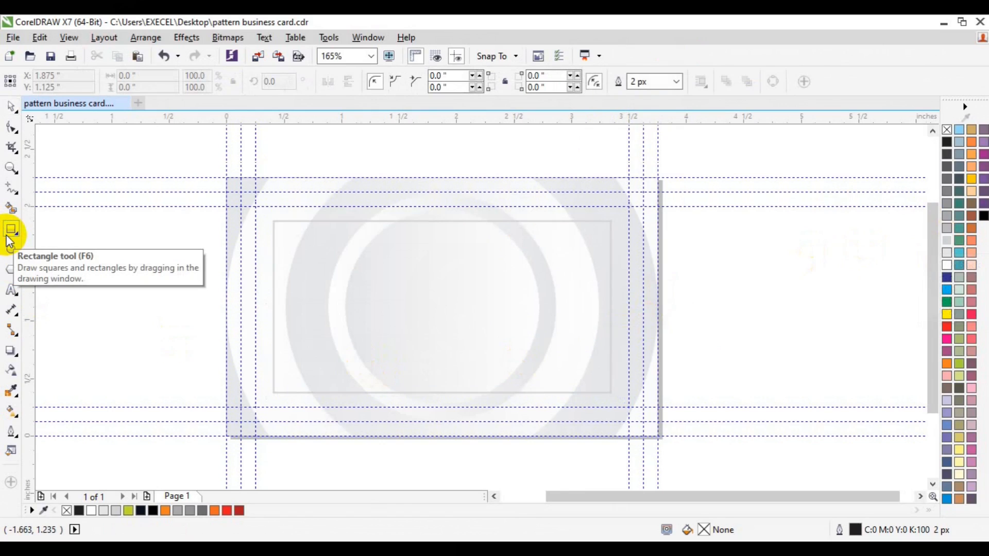
drag(322, 277, 569, 436)
key(space)
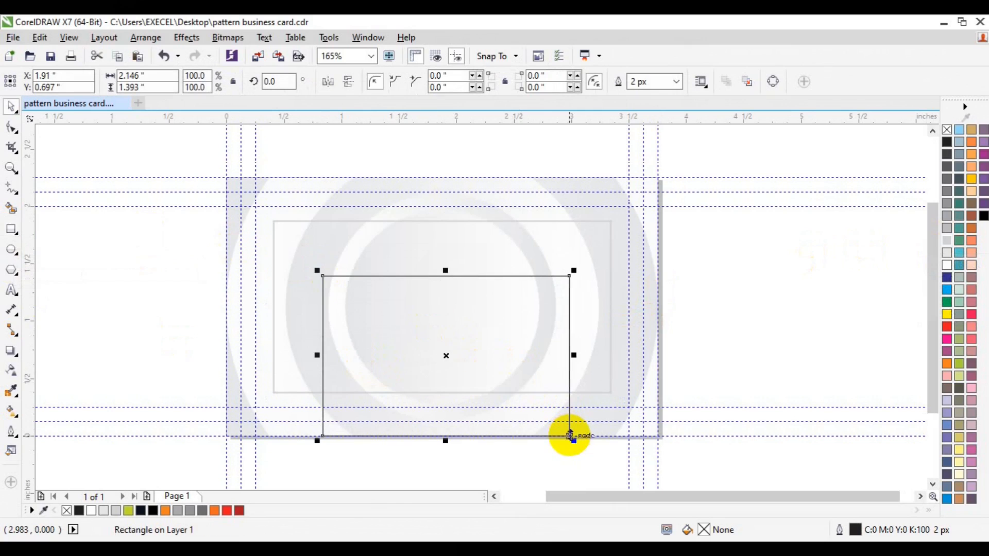
shift+click(439, 181)
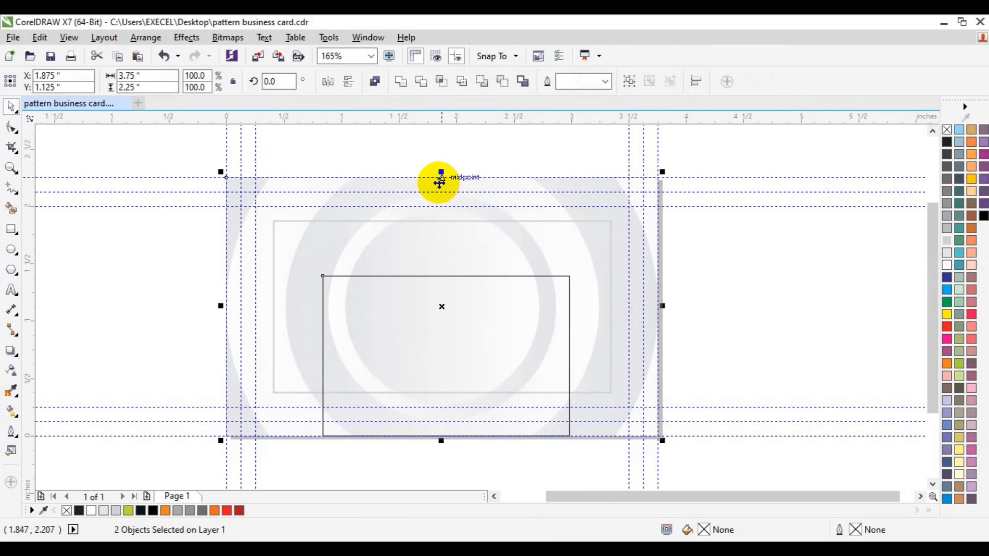
key(c)
click(703, 300)
click(485, 349)
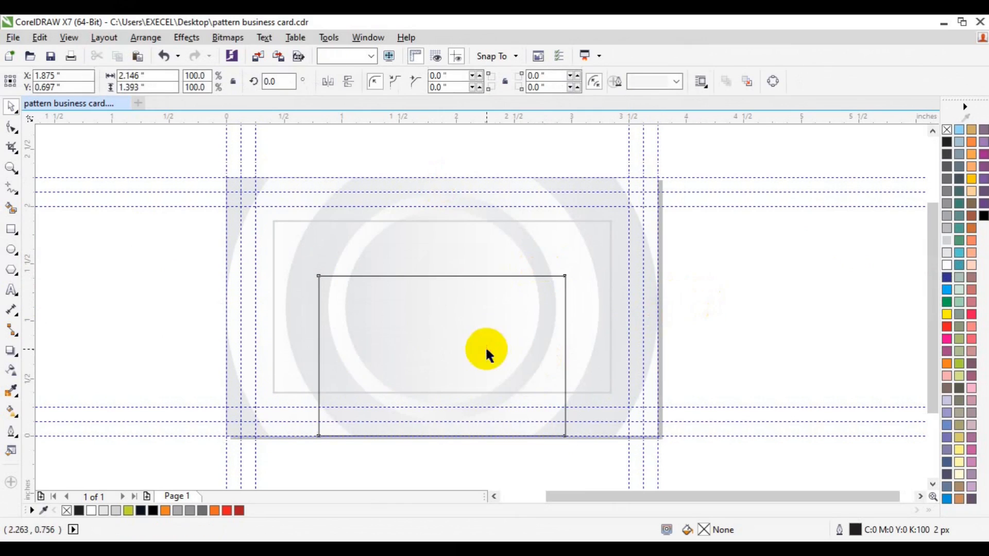
Draw a straight horizontal line about 4.05 in long with the Pen tool across the new rectangle's lower part, extending past both its sides
click(16, 201)
click(54, 249)
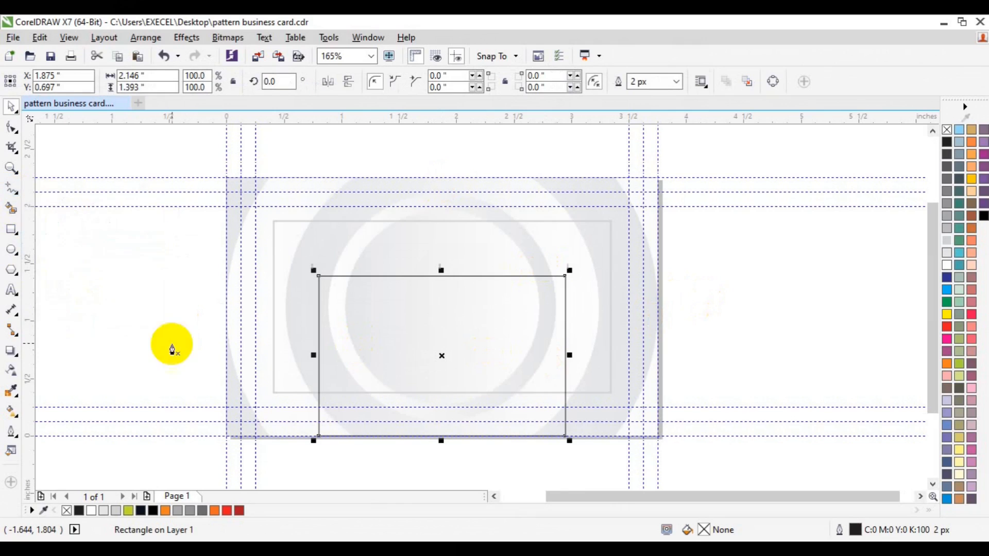
click(180, 380)
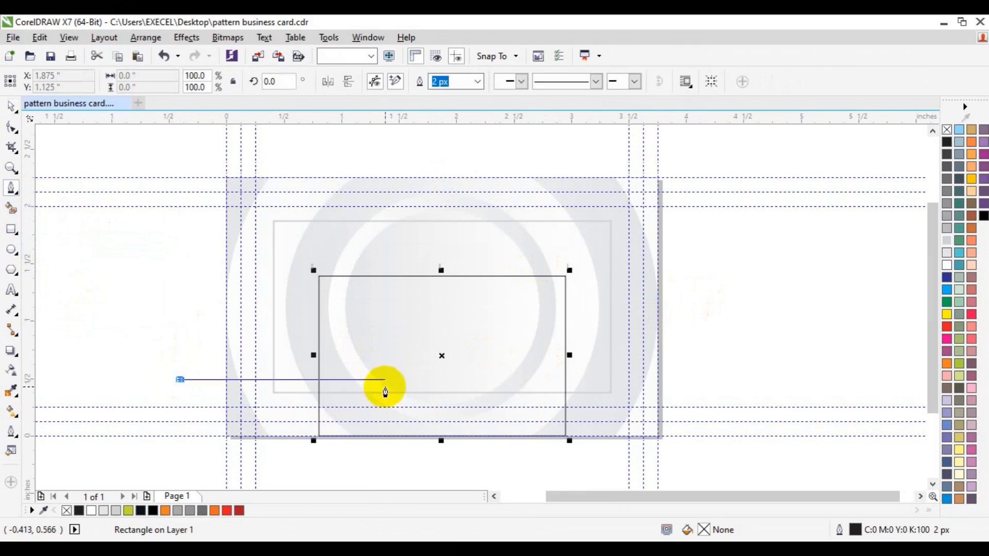
double_click(592, 384)
key(ctrl+z)
click(202, 376)
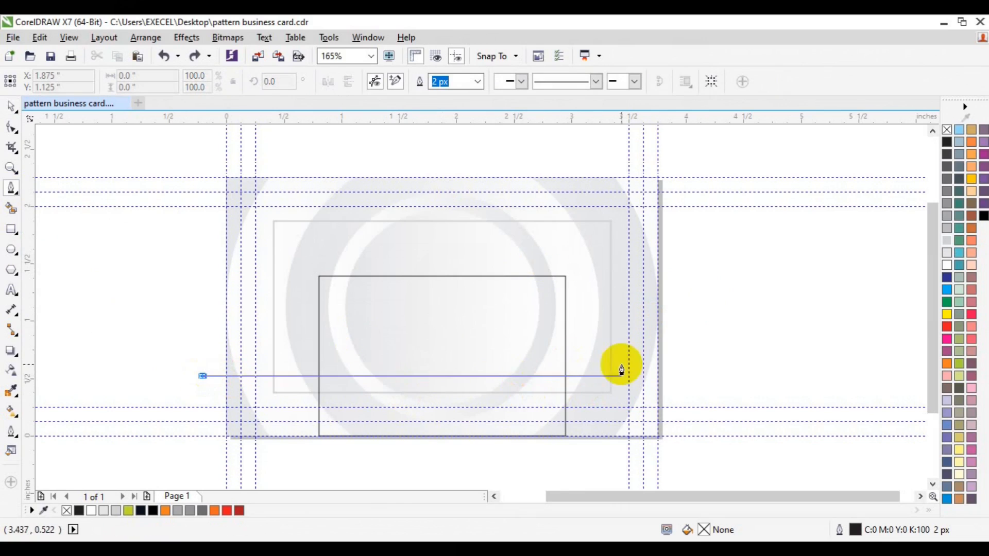
double_click(667, 377)
key(Escape)
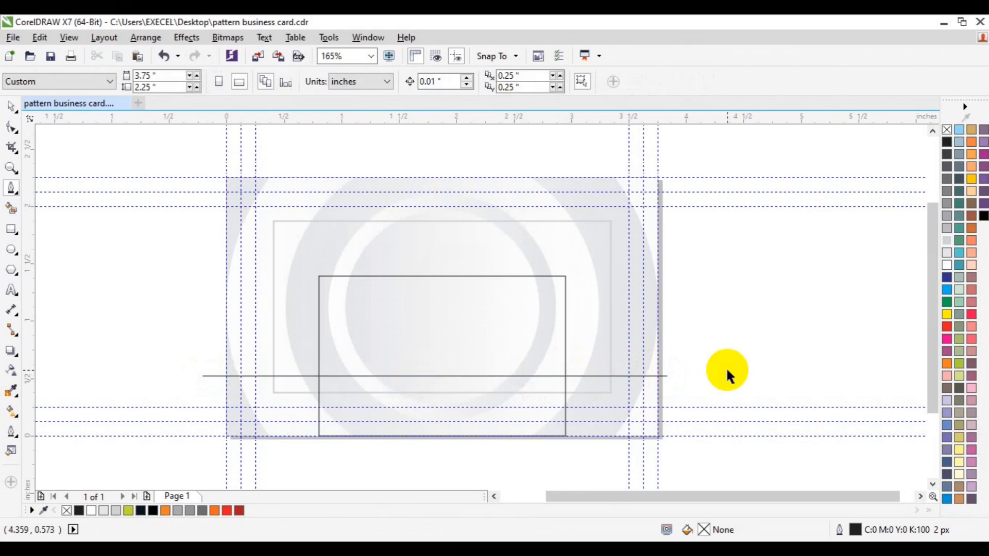
Move the new rectangle and the horizontal line together onto the empty area to the right of the card
click(493, 378)
shift+click(500, 377)
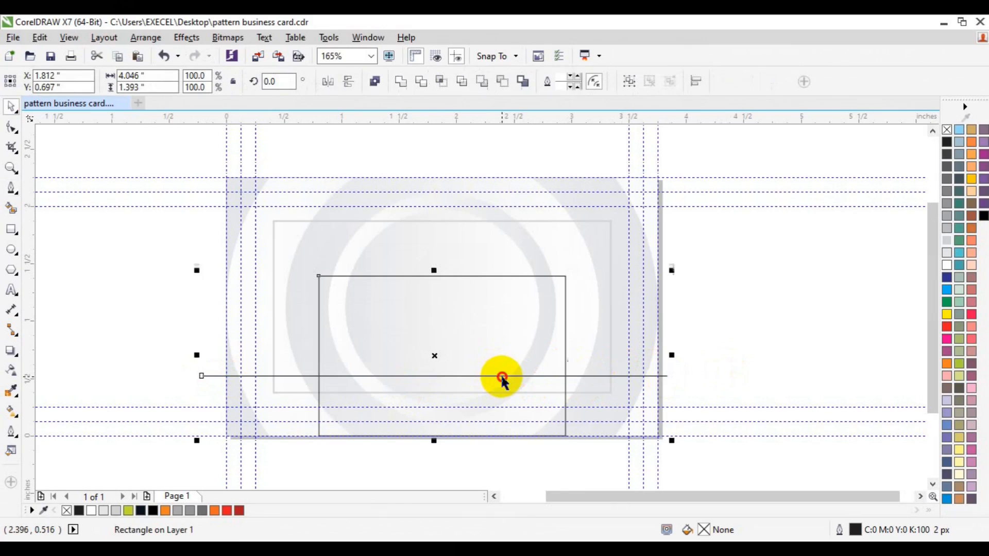
drag(502, 376, 873, 312)
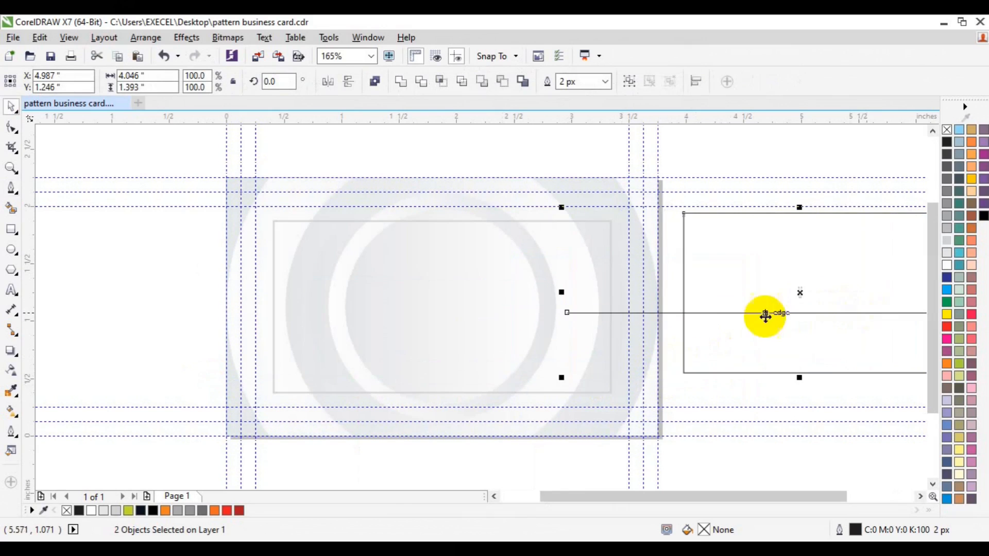
key(p)
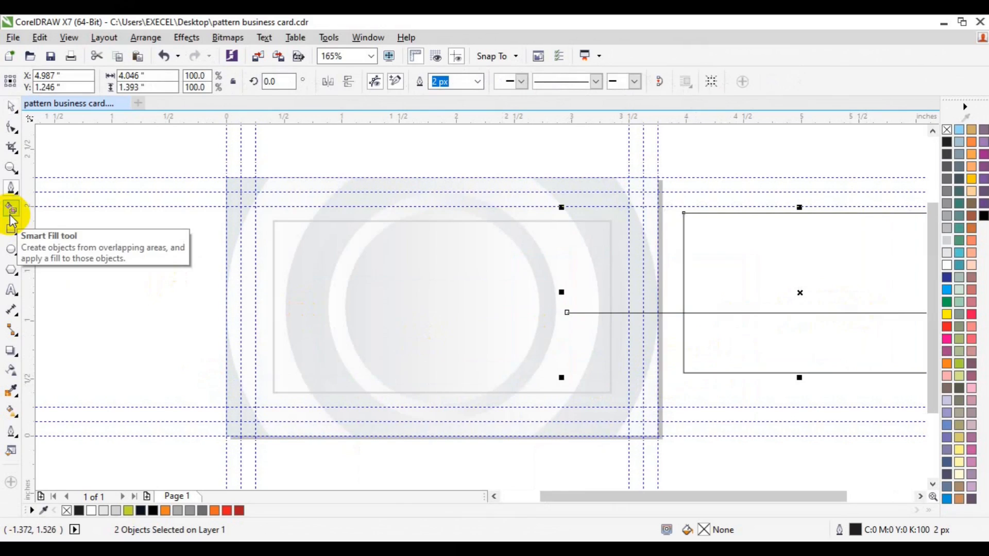
click(12, 107)
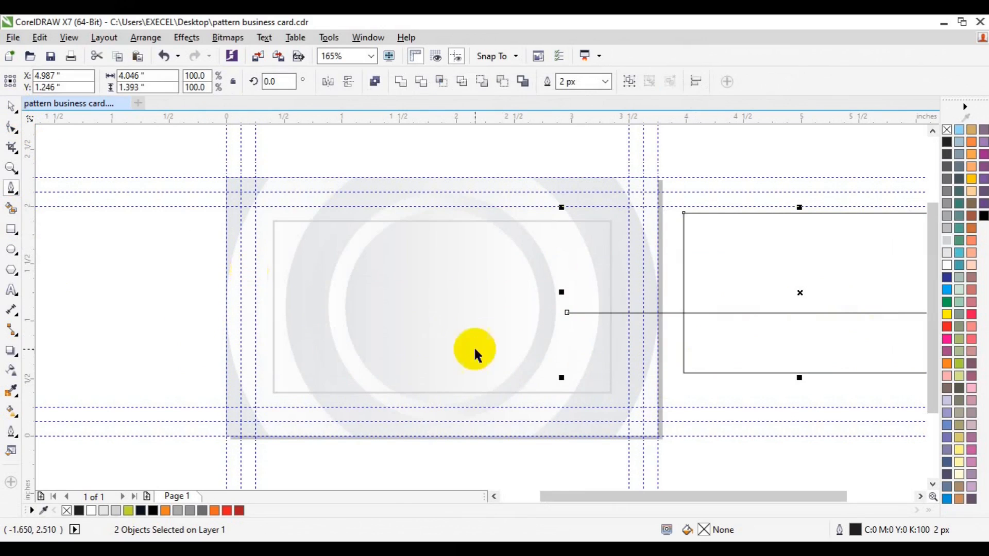
click(920, 496)
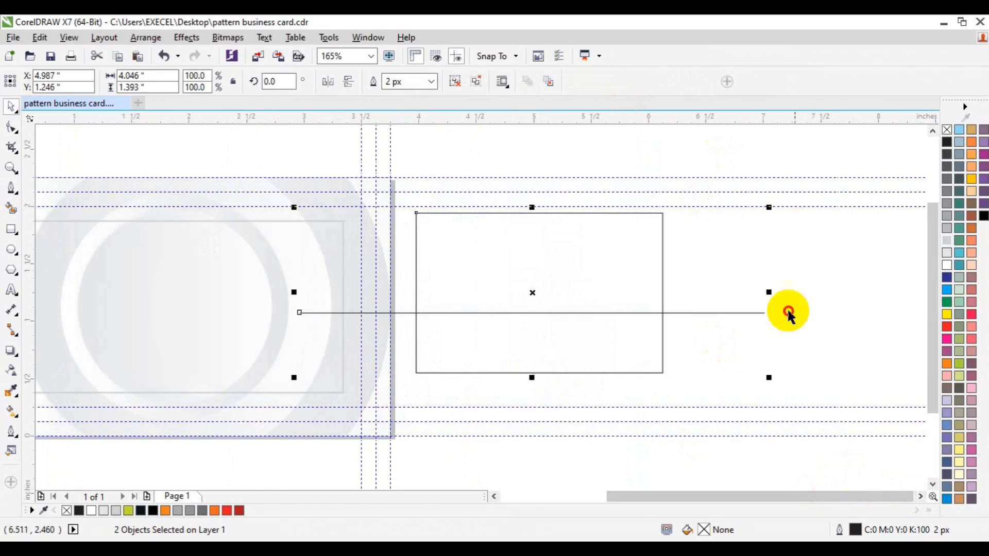
click(781, 311)
Draw a circle about 0.78 in wide over the moved rectangle's top edge, with a concentric inner copy about 0.73 in wide
click(10, 251)
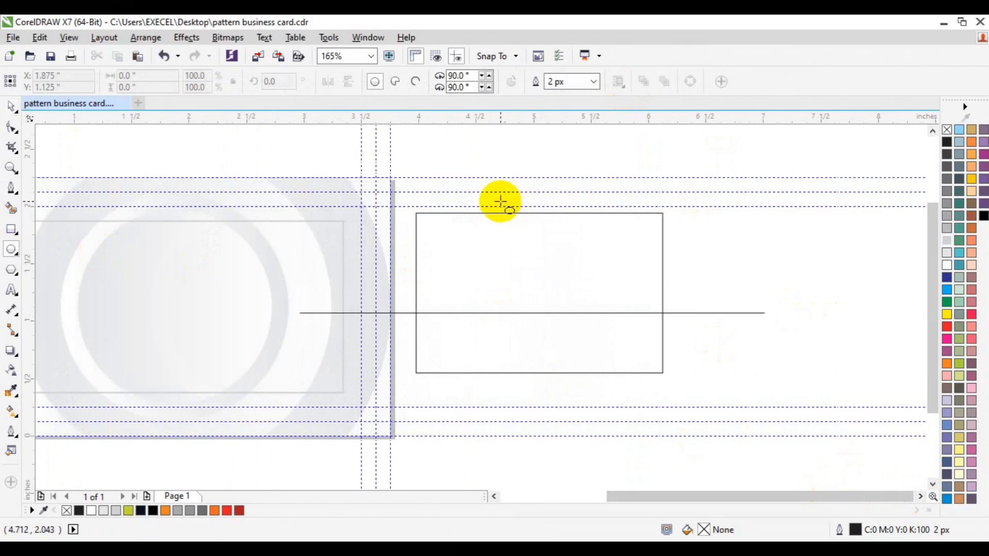
drag(499, 201, 590, 278)
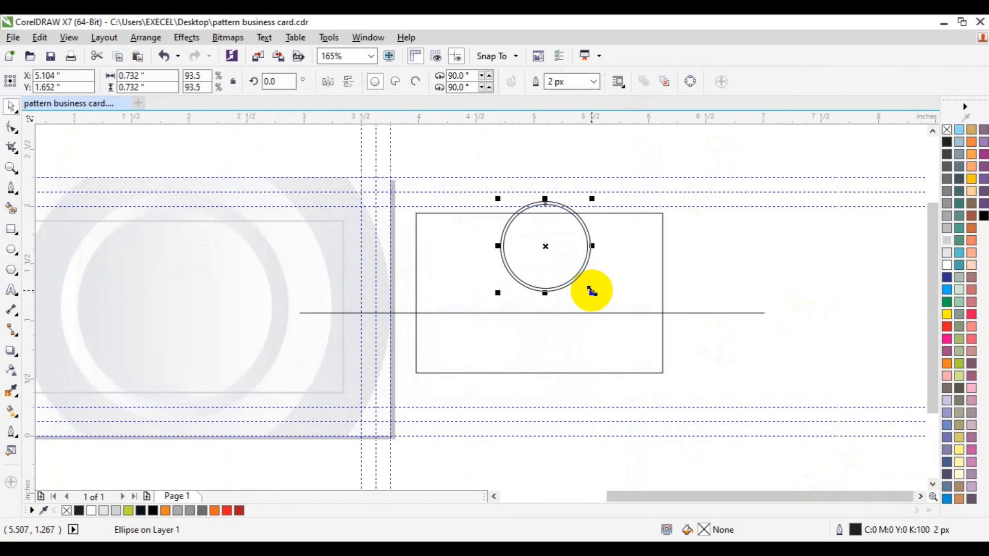
click(611, 246)
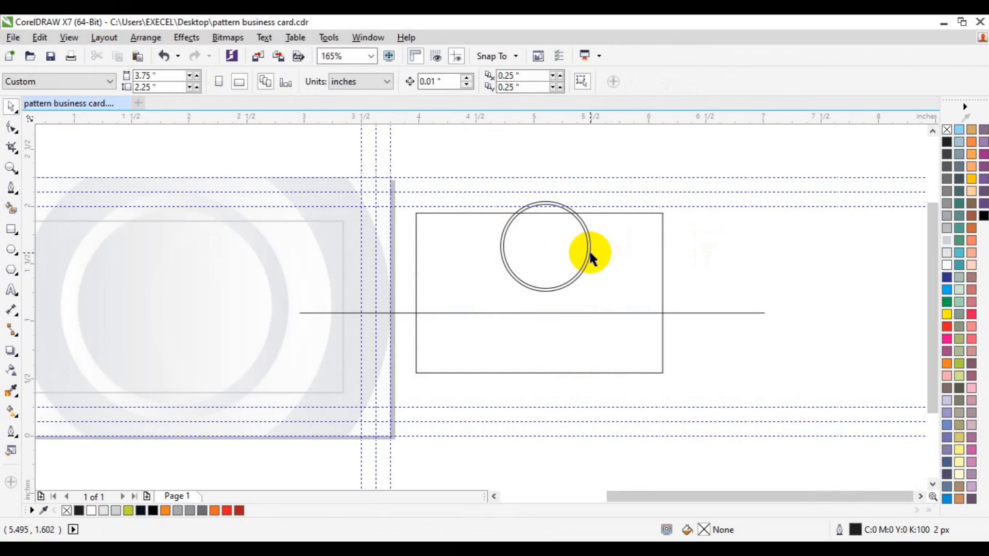
Fill the outer circle with white and remove its outline
click(589, 249)
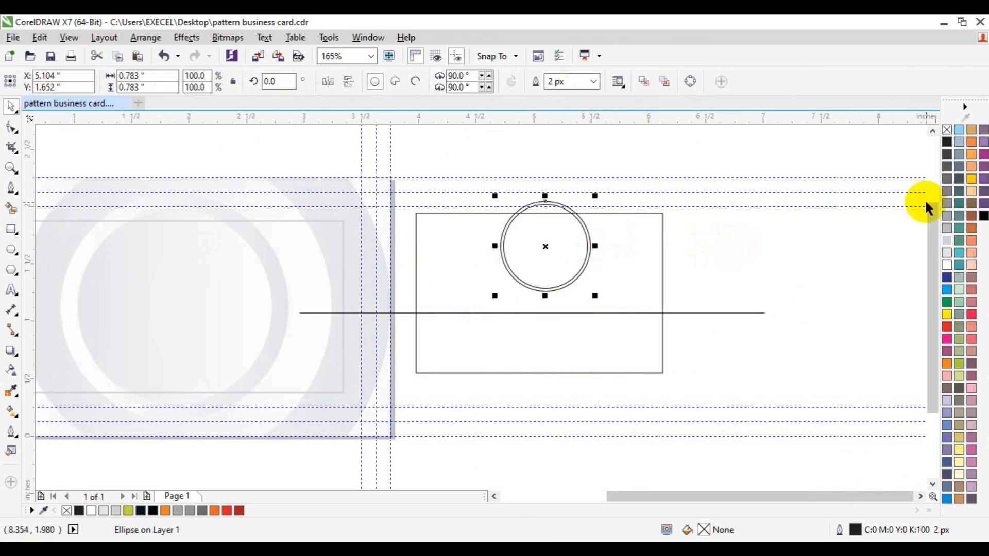
click(946, 252)
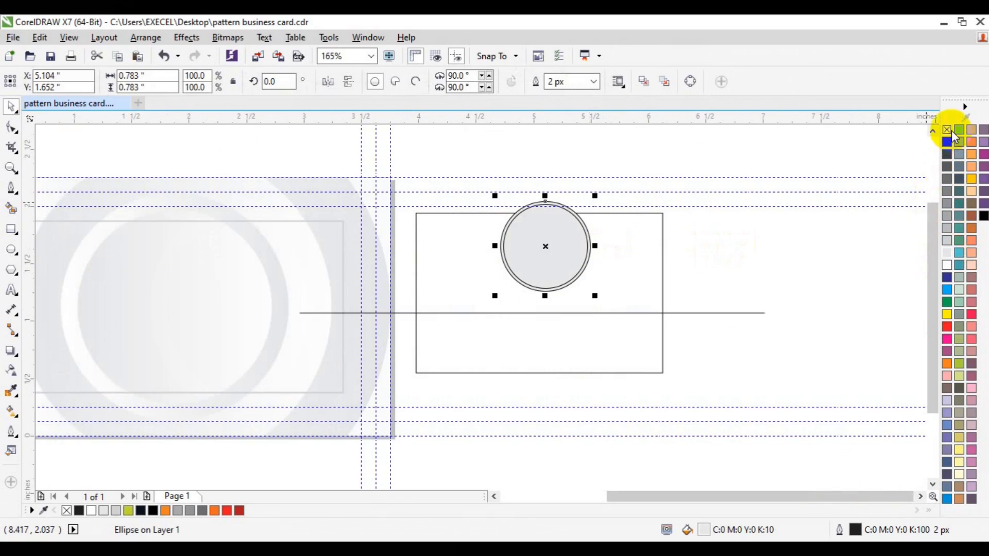
right_click(948, 131)
click(947, 266)
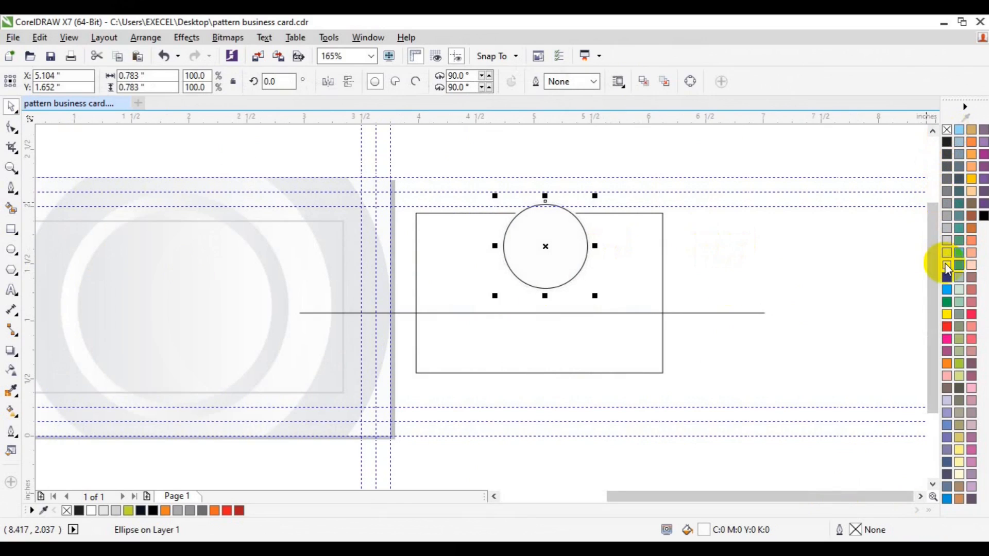
Smart Fill the rectangle's areas above and below the line with black, and delete the line
click(11, 208)
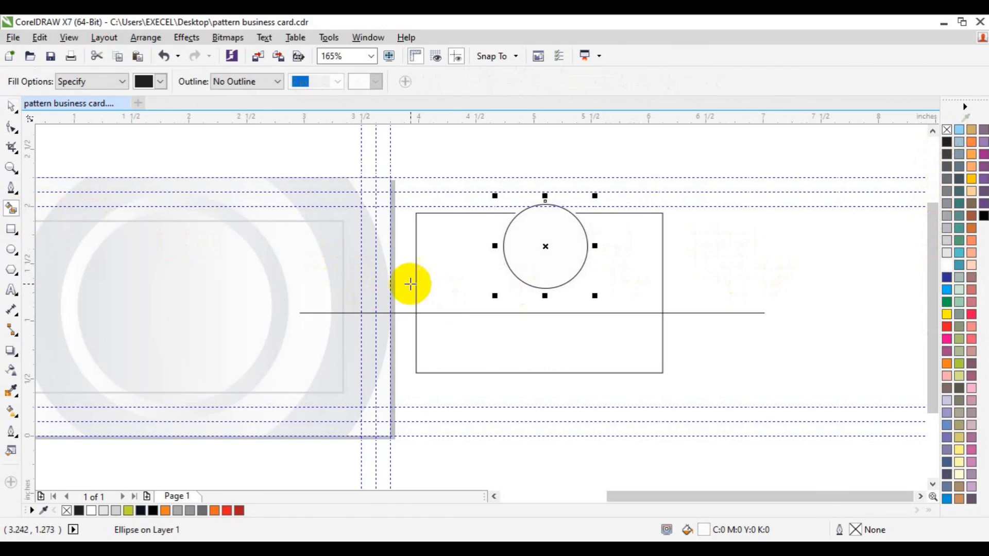
click(424, 281)
click(454, 345)
key(space)
click(679, 312)
key(Delete)
Fill the upper and lower sections of the rectangle with blue C:100 M:20 Y:0 K:0
click(608, 332)
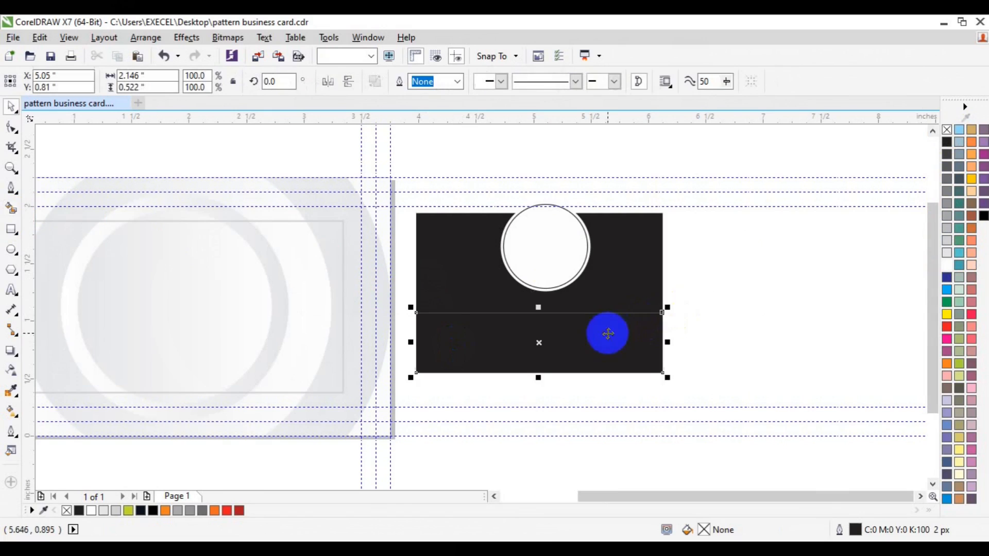
click(644, 293)
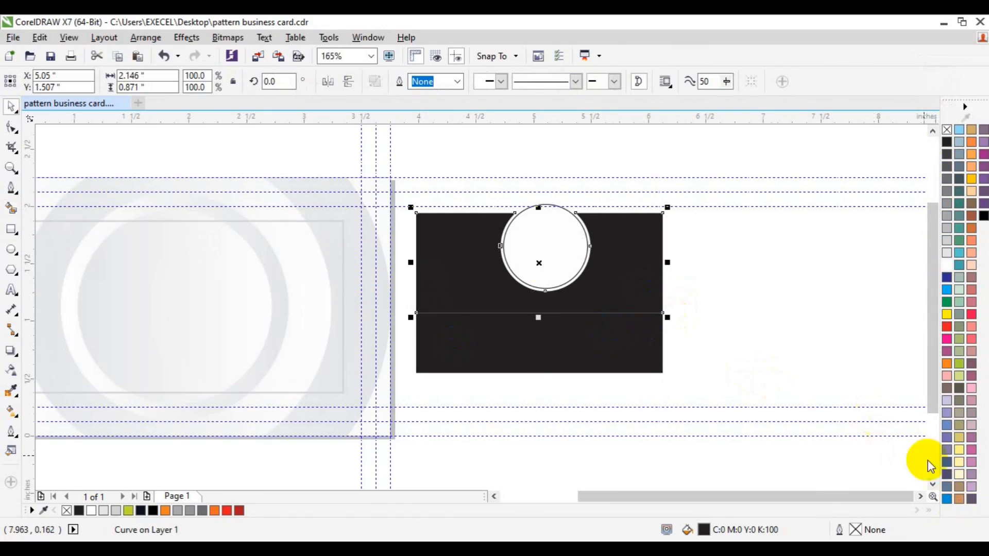
click(947, 498)
click(613, 335)
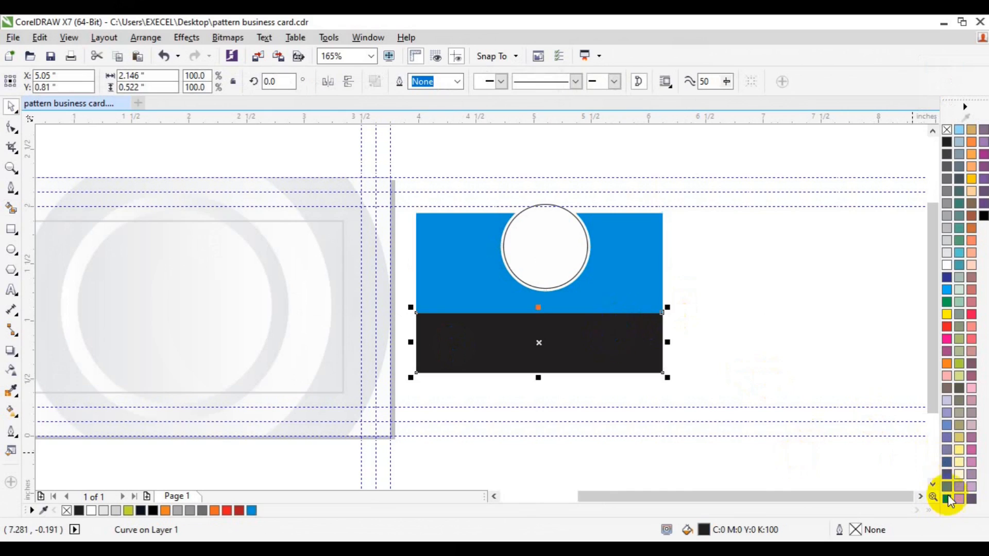
click(947, 497)
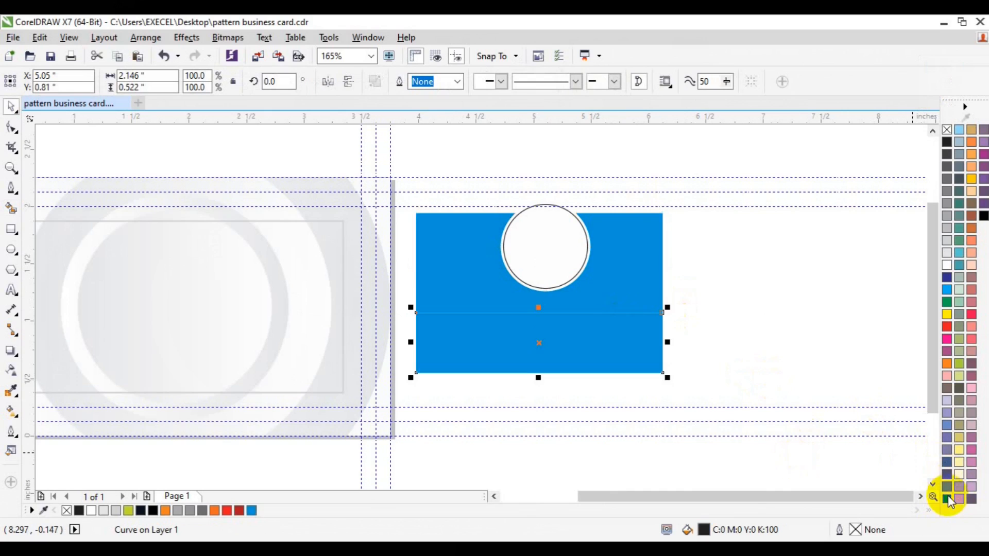
Change the lower section's fill to a lighter blue, C 56, M 1, Y 0, K 0
double_click(711, 530)
click(180, 283)
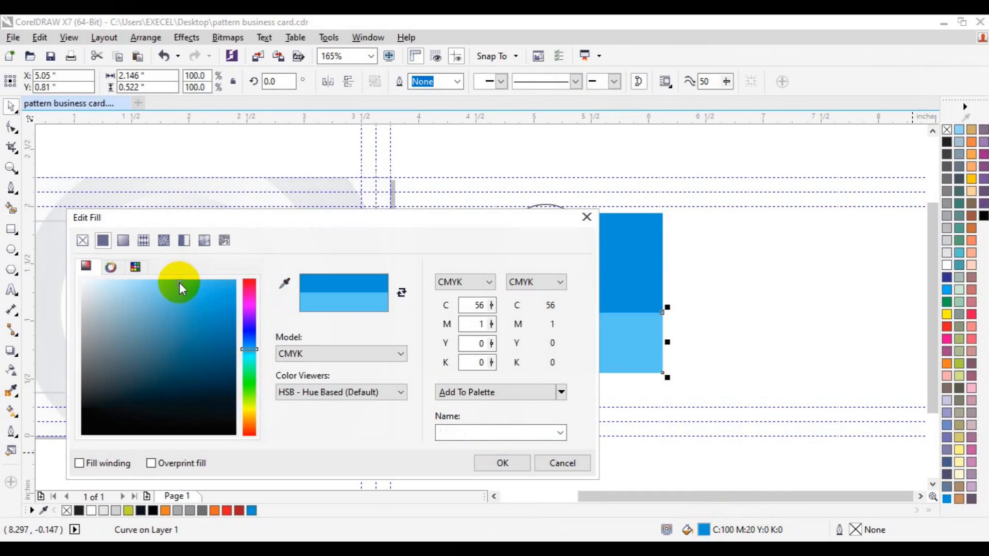
click(501, 463)
click(751, 305)
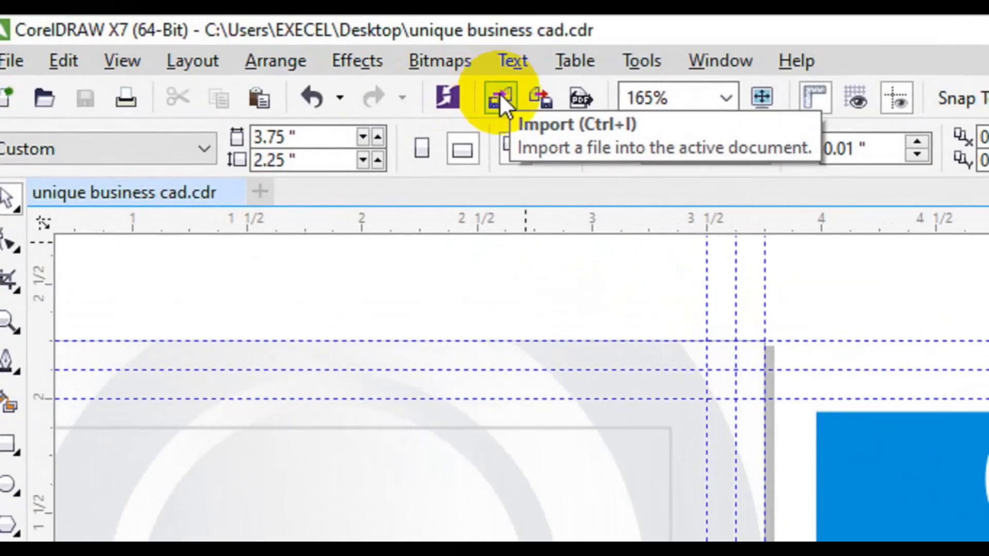
Import my_passport-removebg-preview(1).png from the freepik stockpoto folder and place it about 0.71 in square over the white circle
click(500, 95)
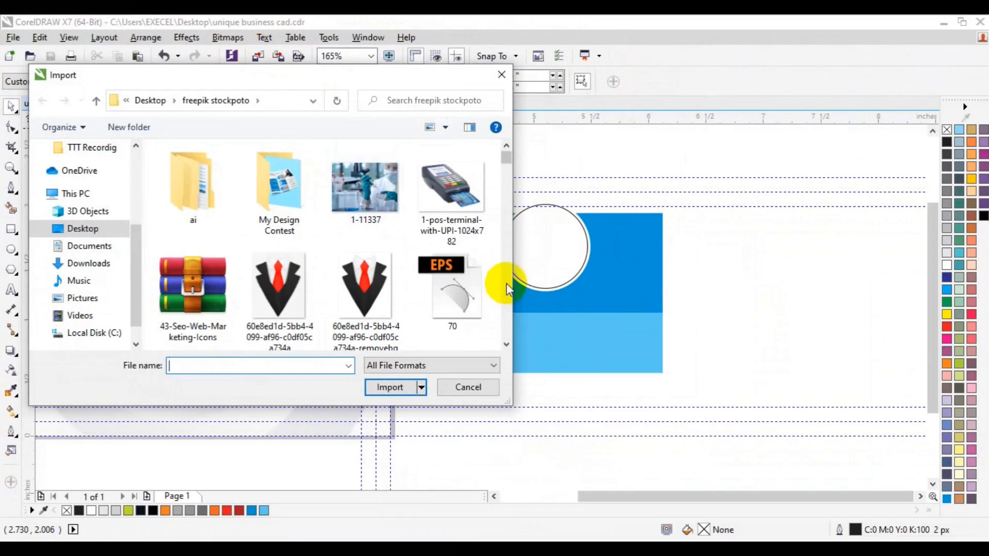
scroll(539, 317, down, 10)
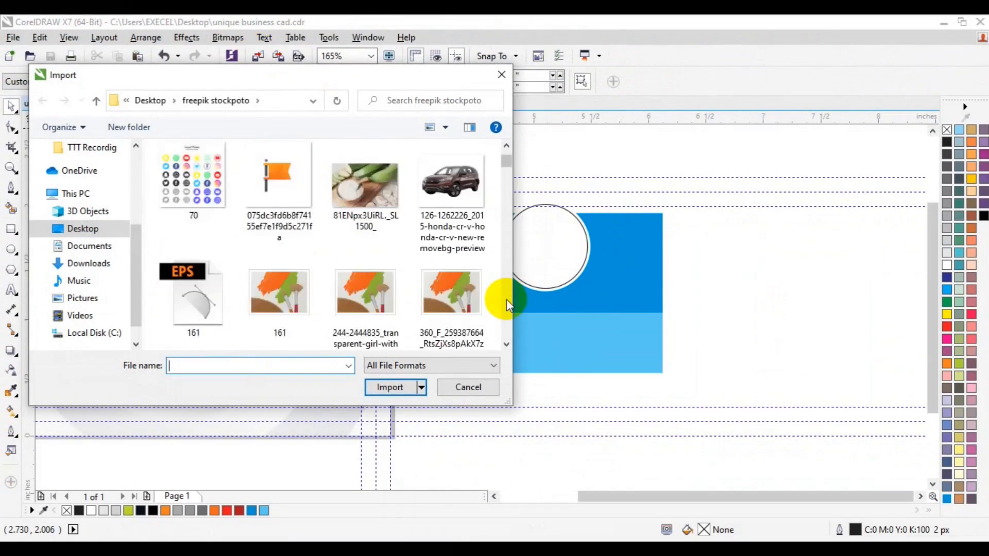
scroll(506, 299, down, 15)
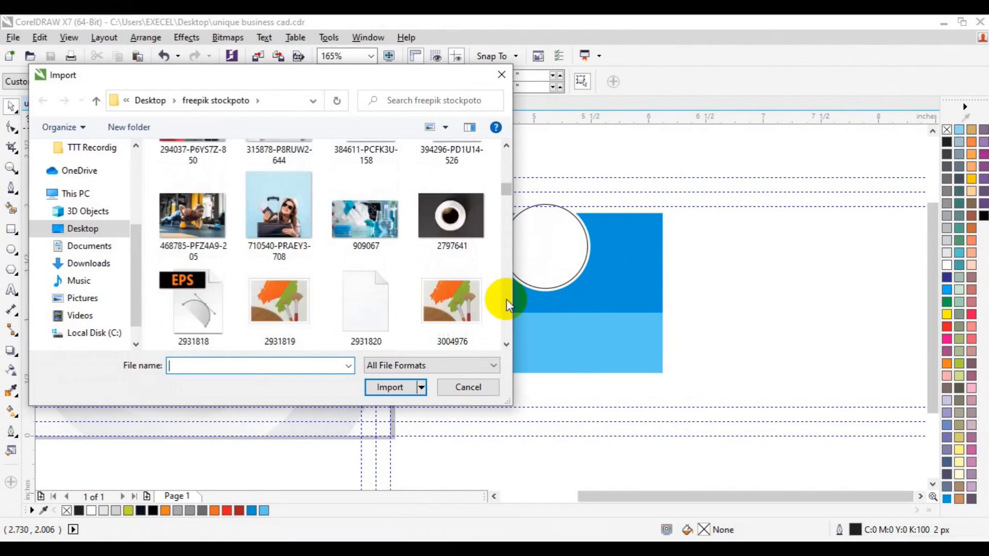
scroll(506, 298, down, 15)
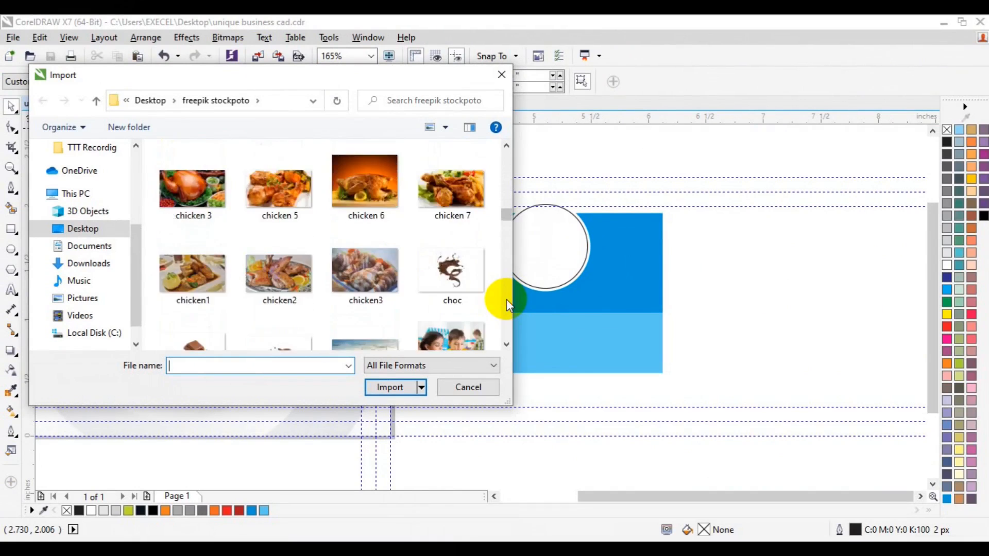
scroll(505, 299, down, 15)
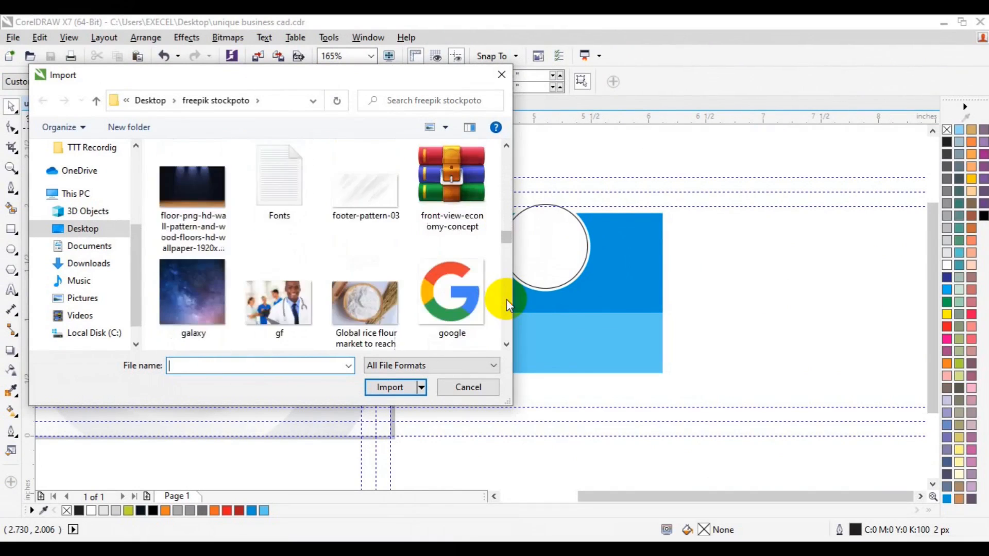
scroll(506, 299, down, 3)
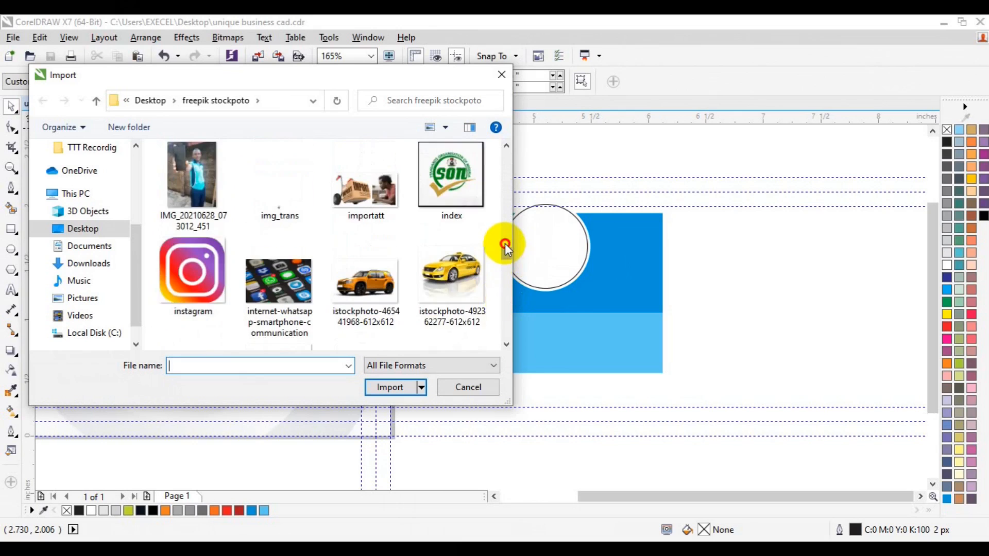
scroll(505, 235, up, 3)
drag(507, 242, 508, 284)
click(458, 198)
click(389, 387)
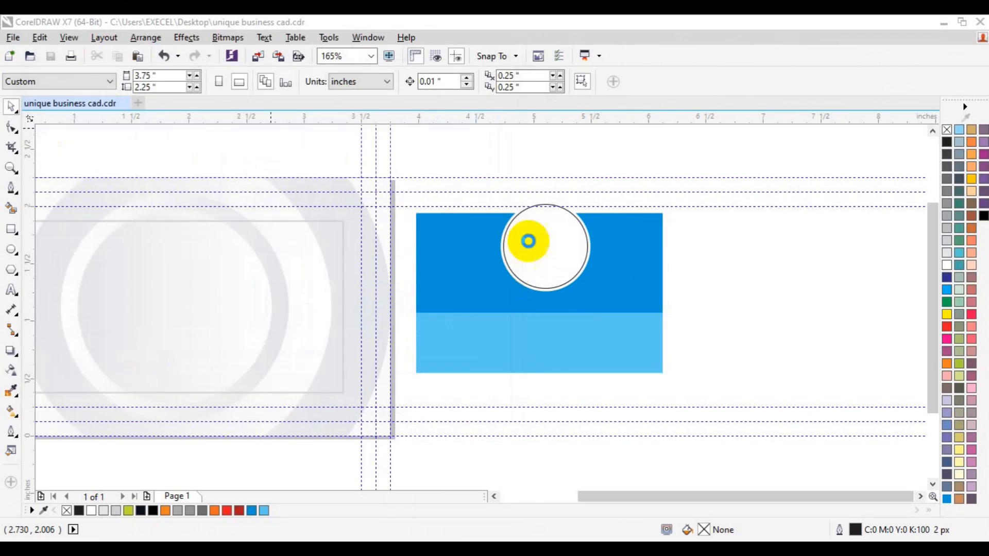
drag(512, 222, 604, 317)
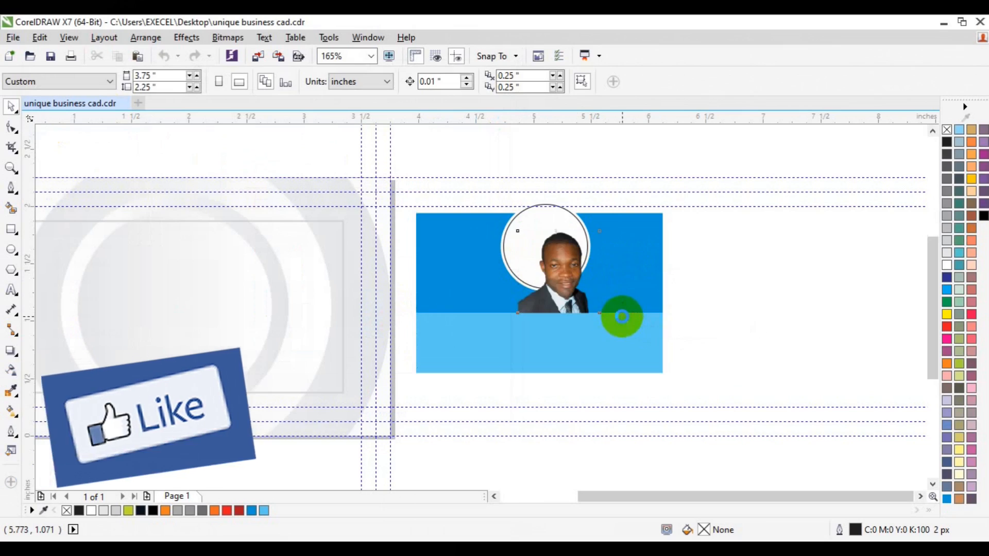
PowerClip the imported photo inside the inner circle
click(186, 38)
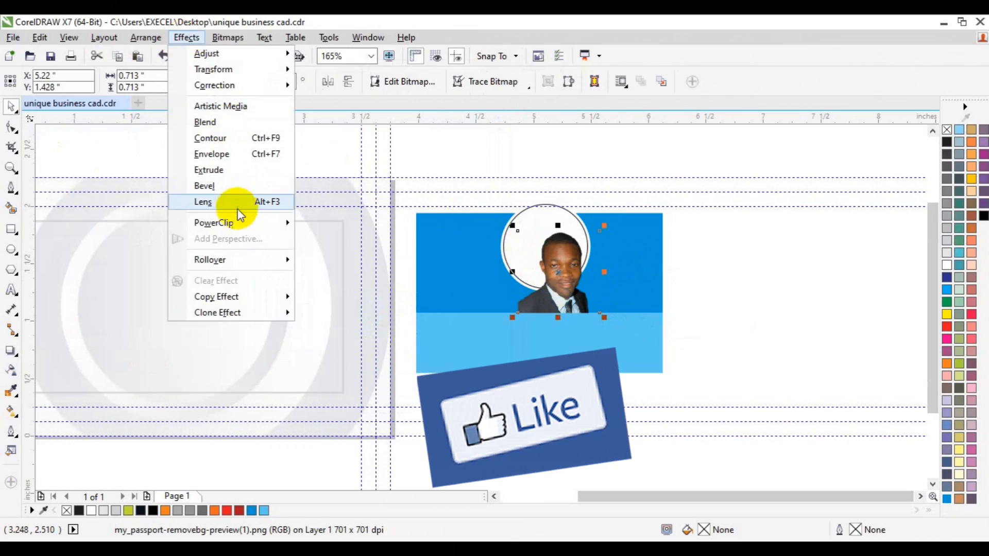
mouse_move(237, 223)
click(359, 224)
click(535, 217)
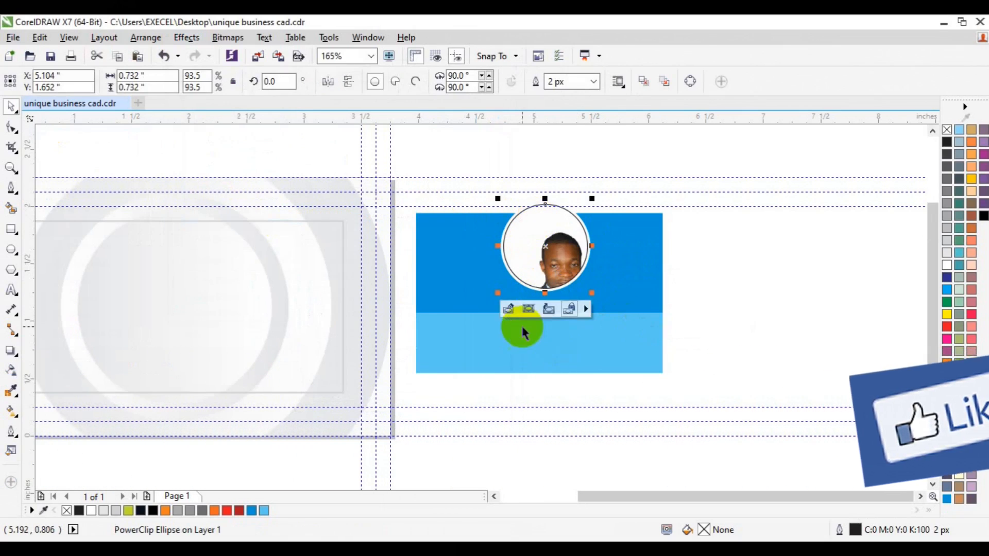
Edit the PowerClip contents, moving the portrait up and sideways until it fills the circle, and finish editing
click(549, 315)
drag(570, 306, 551, 288)
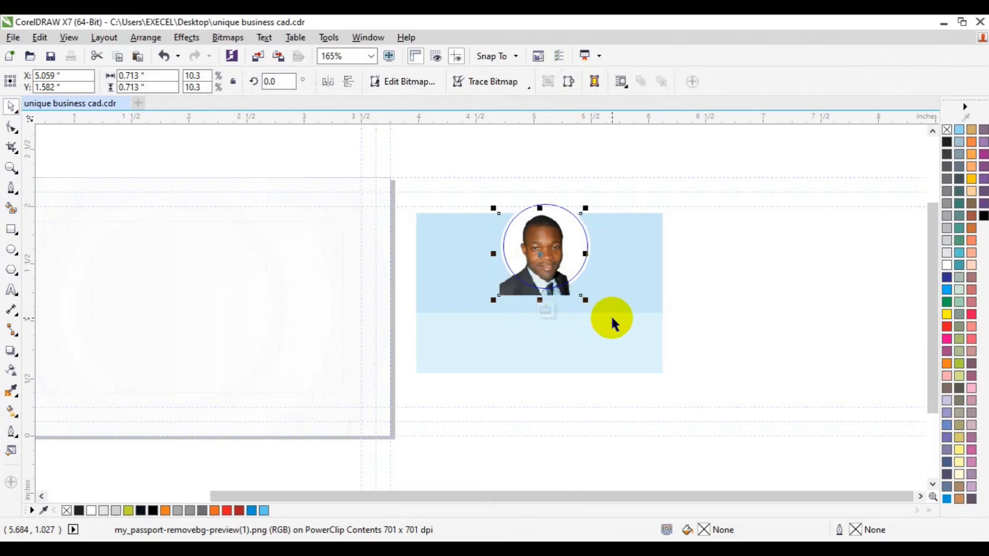
key(Right)
key(Right)
key(Up)
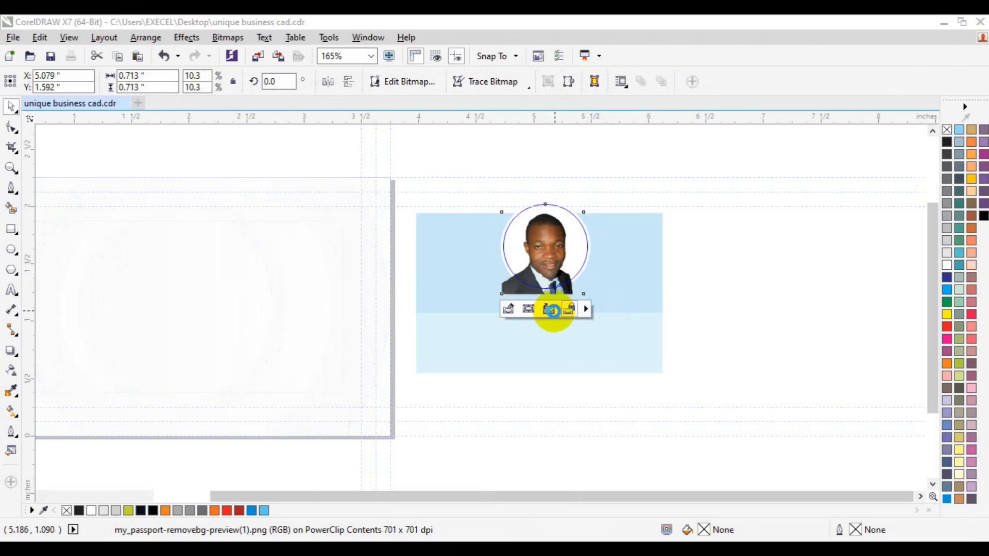
click(552, 309)
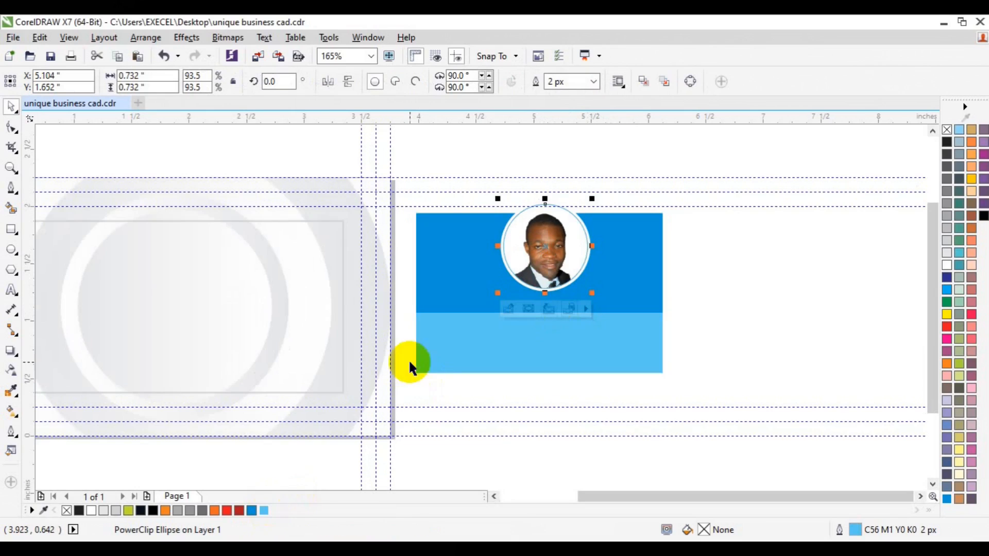
Give the photo circle a 4 px outline in light blue C56 M1 Y0 K0
click(583, 80)
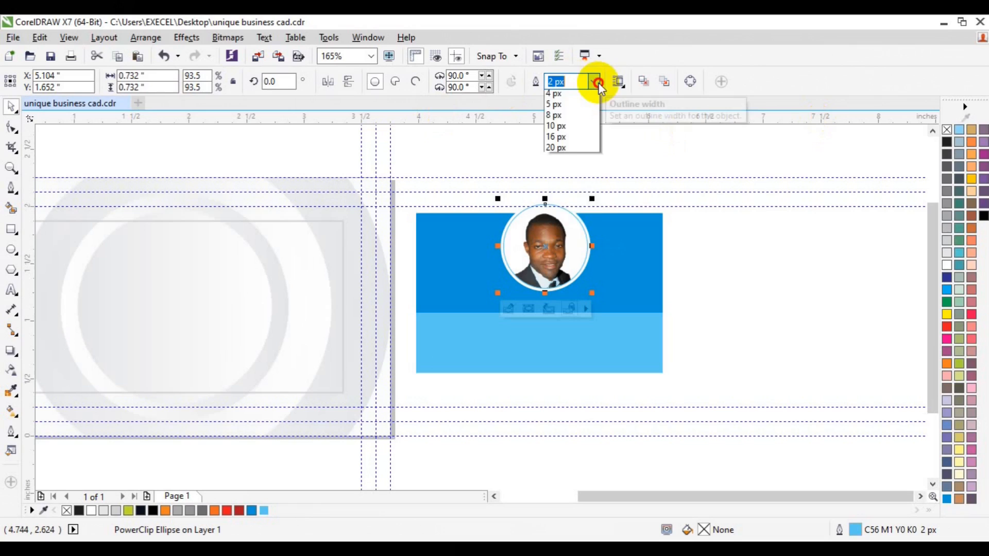
click(571, 150)
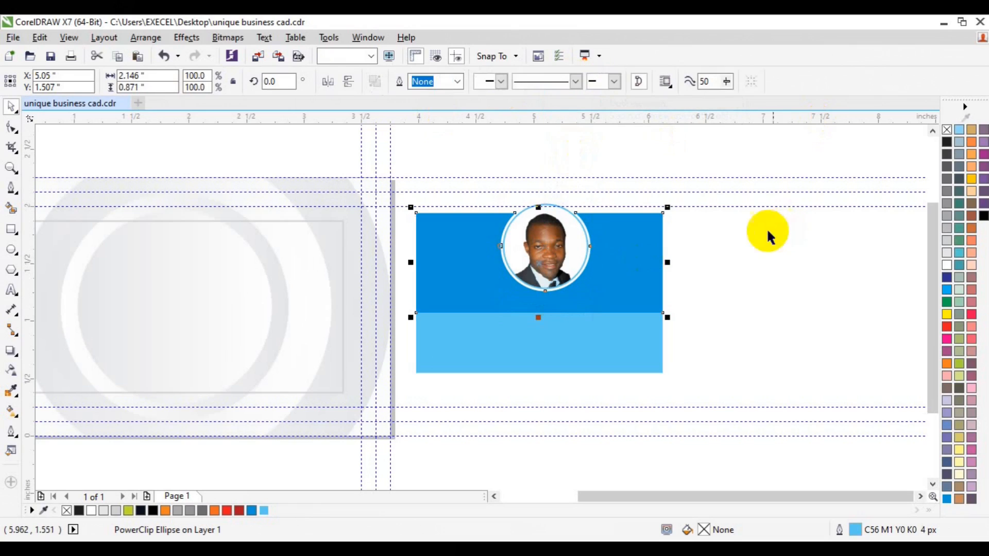
click(733, 210)
Group the blue panel with its photo circle and align the group to the bottom centre of the card background
drag(407, 144, 704, 388)
shift+click(291, 346)
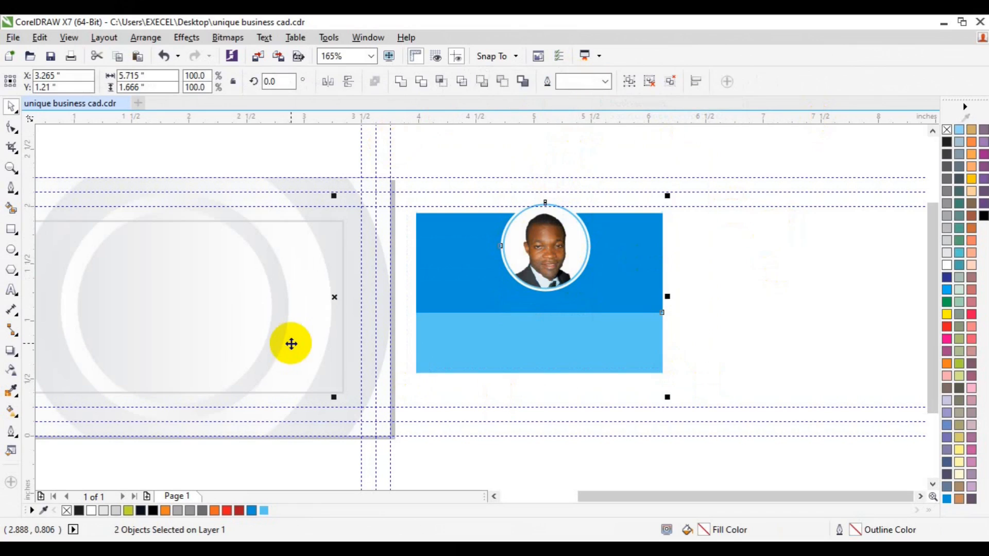
click(453, 261)
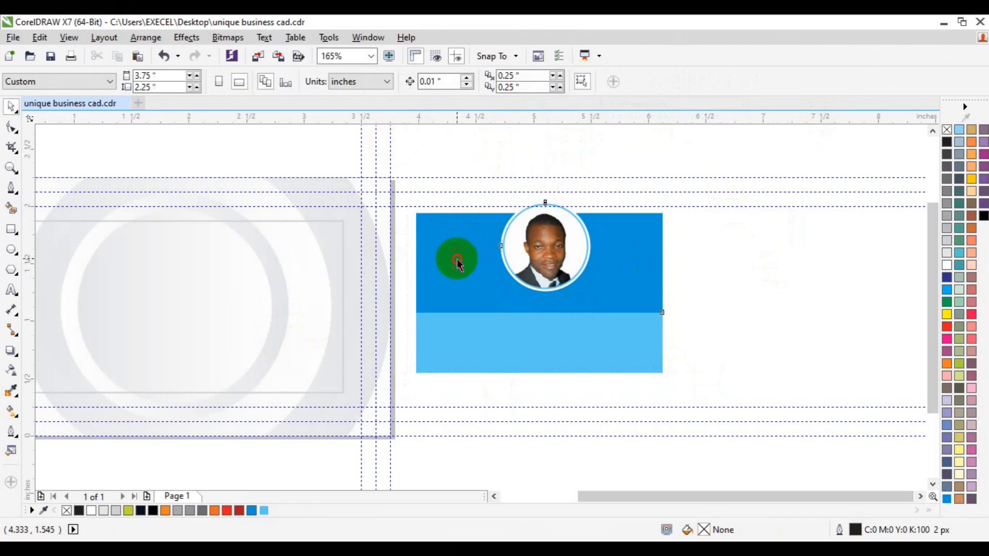
shift+click(239, 189)
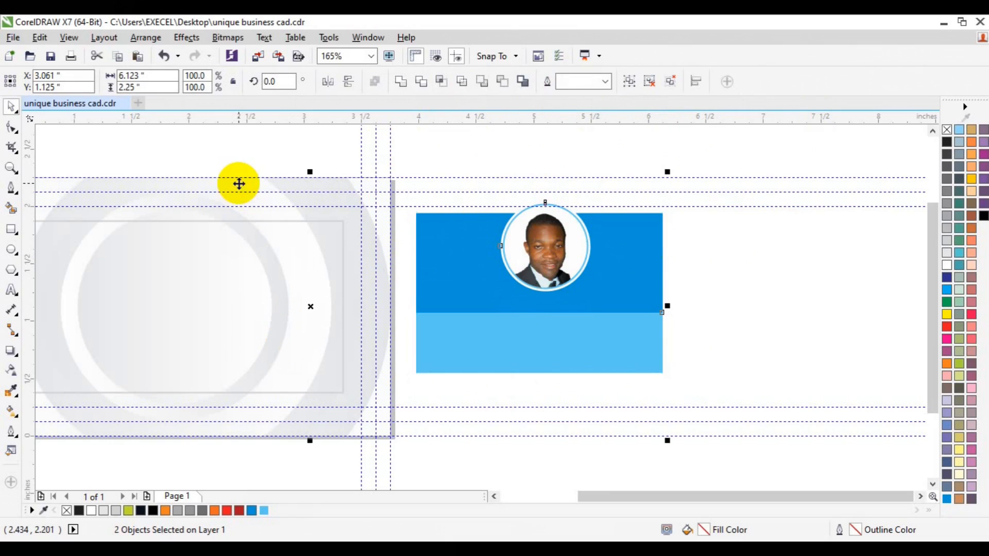
key(c)
key(e)
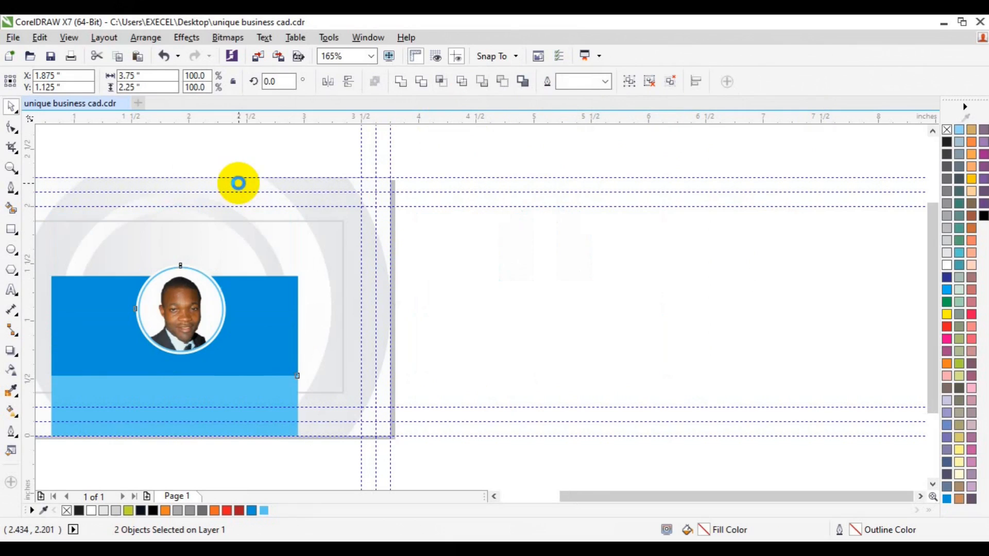
click(493, 496)
click(694, 309)
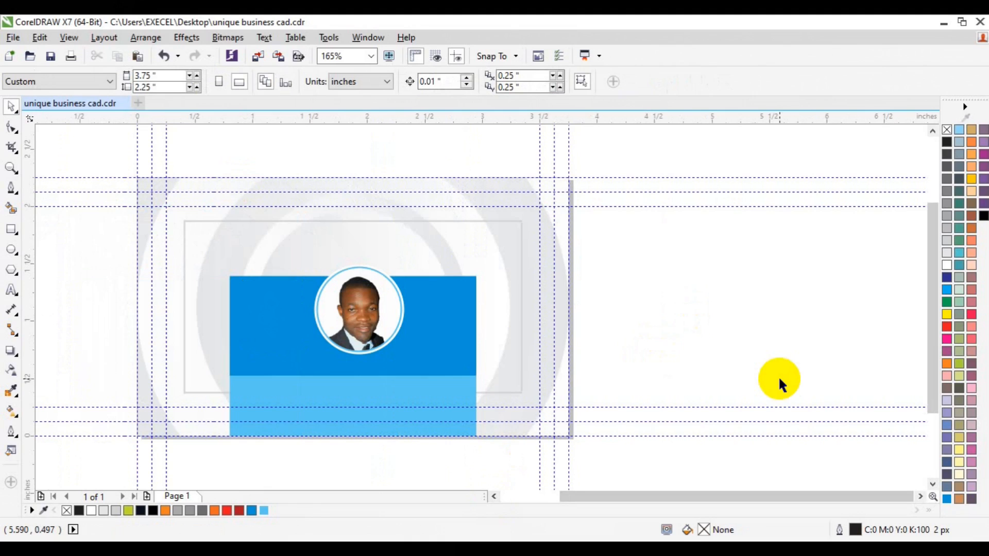
click(451, 395)
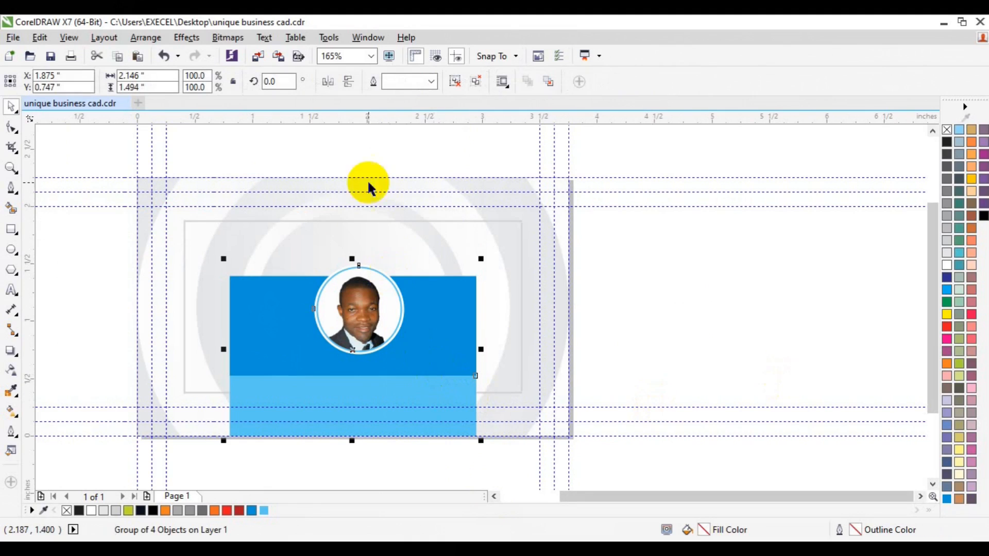
click(386, 376)
click(376, 376)
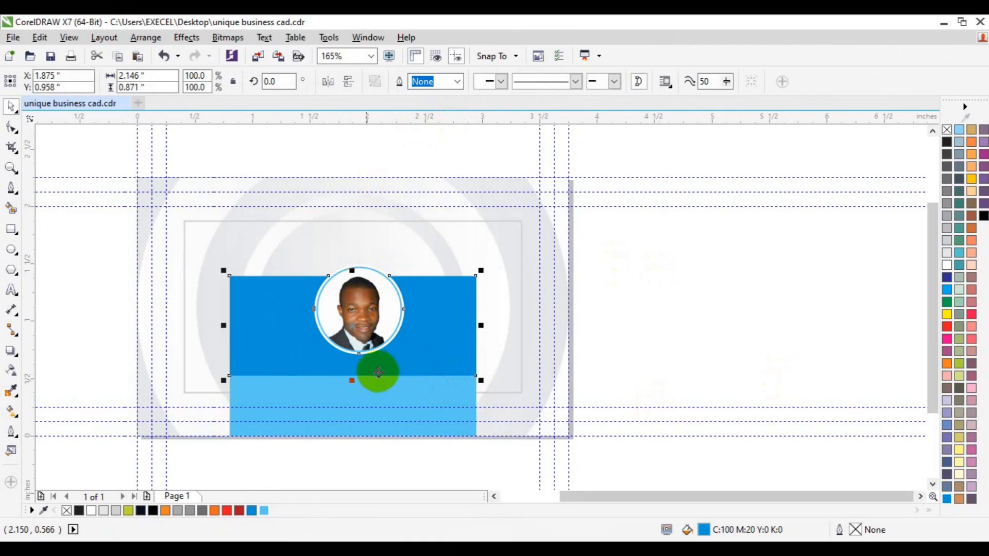
click(11, 127)
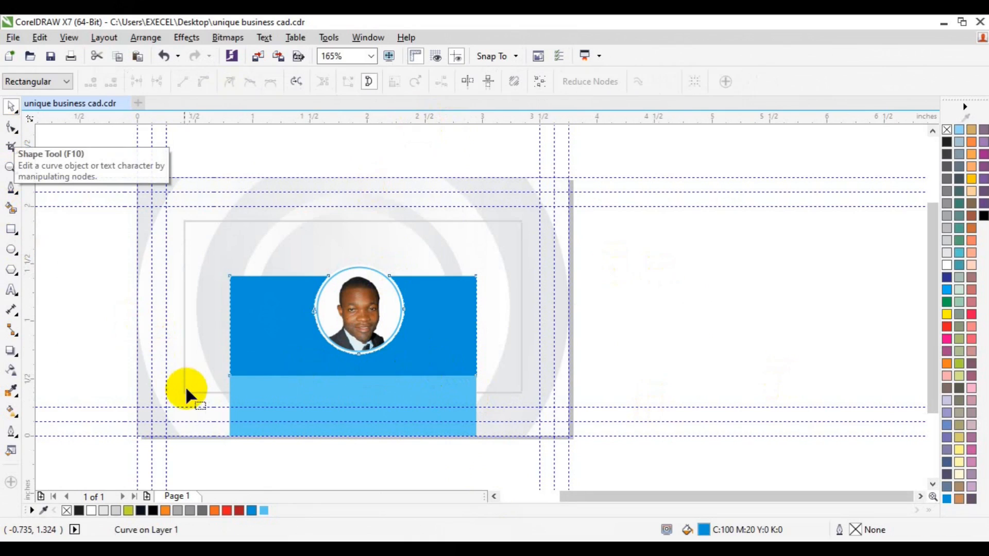
key(space)
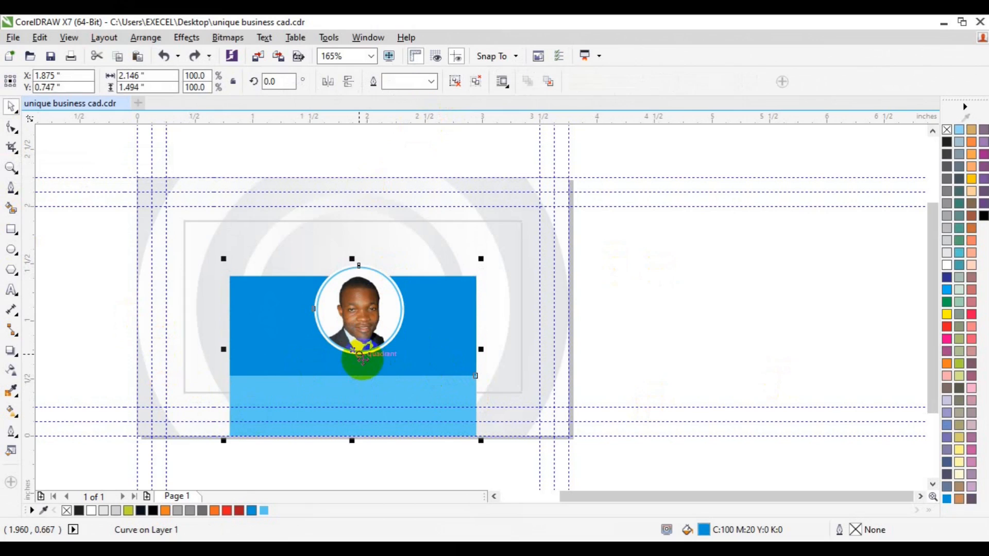
Move the grouped panel to the empty area beside the card and ungroup it
drag(412, 369, 747, 319)
click(454, 82)
click(673, 214)
Try nudging the photo and its surrounding circle upward, and undo the nudges
click(714, 273)
drag(655, 216, 796, 325)
key(Up)
key(Up)
key(Up)
key(Up)
key(Up)
key(ctrl+z)
key(ctrl+z)
key(ctrl+z)
key(ctrl+z)
key(ctrl+z)
key(ctrl+z)
key(ctrl+z)
key(ctrl+z)
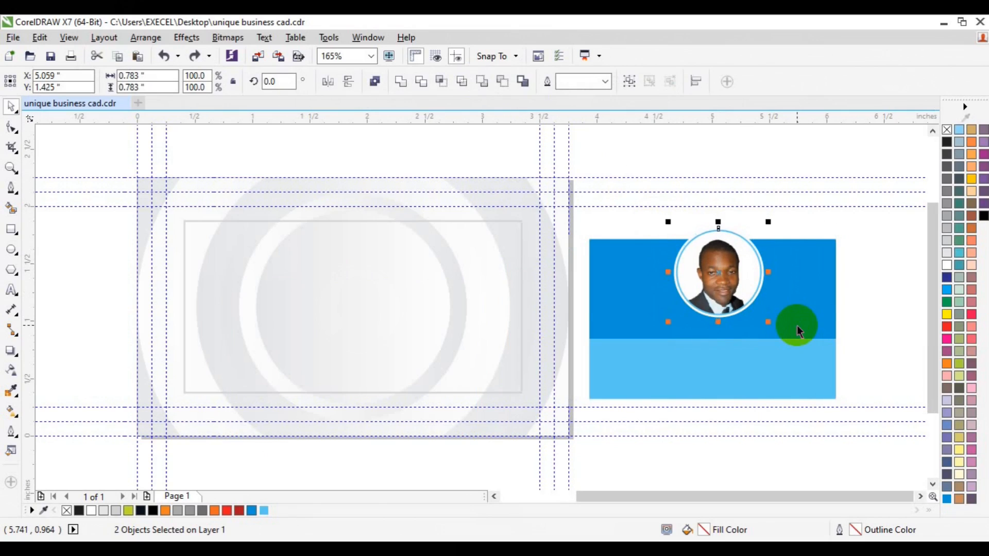
Try centring the four ungrouped panel parts on the page, and undo the alignment
click(796, 325)
click(460, 88)
key(p)
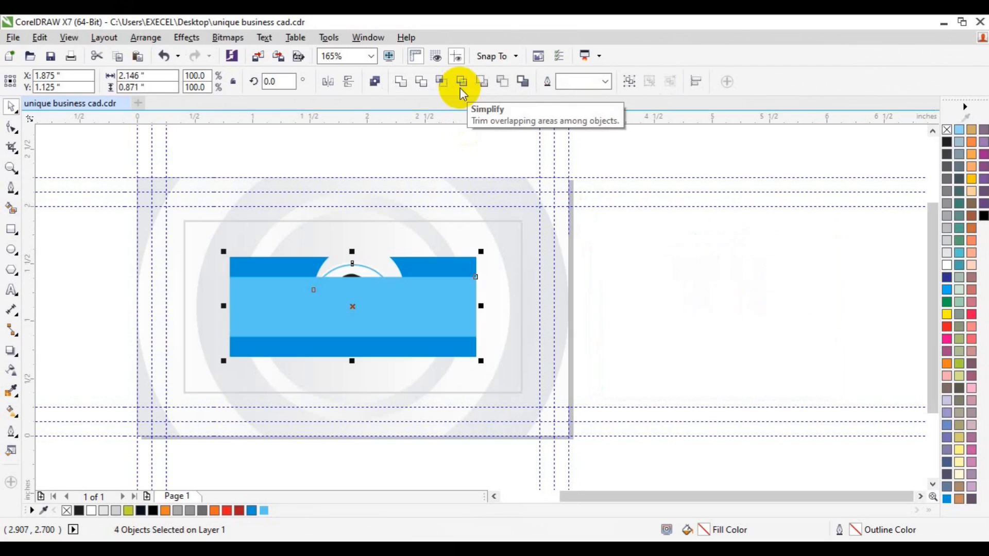
key(ctrl+z)
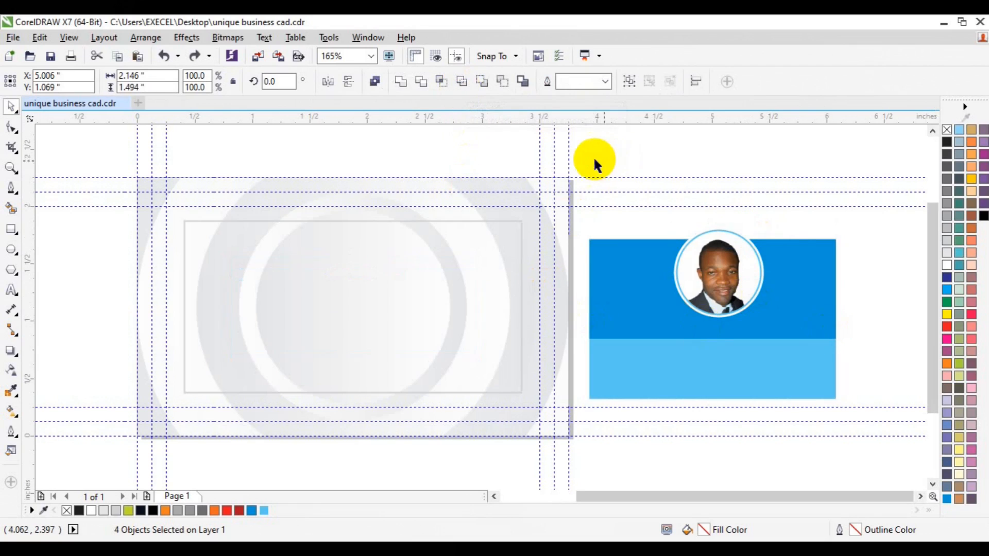
Group the four panel parts, centre the group on the page and align it to the card background's bottom edge
drag(591, 156, 647, 231)
drag(576, 156, 868, 422)
key(ctrl+g)
key(p)
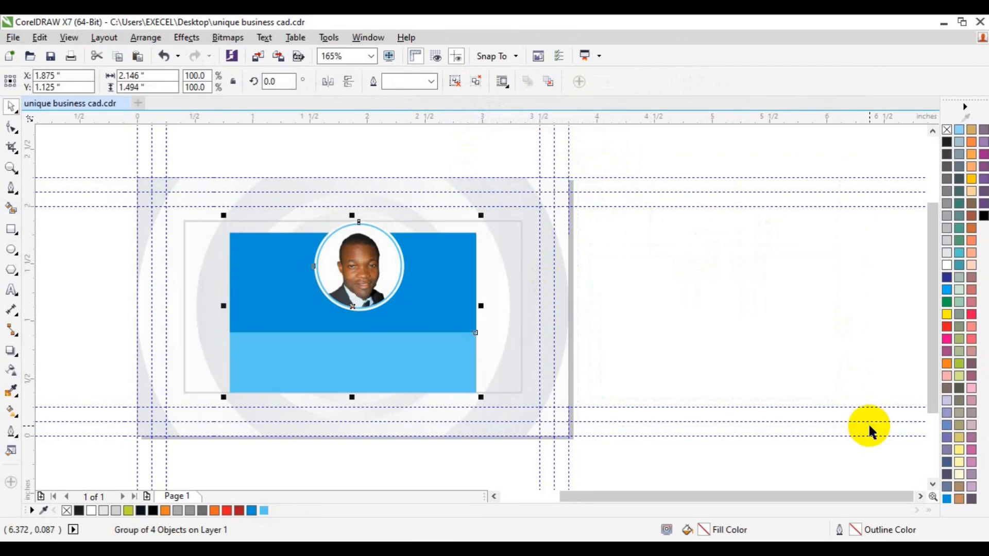
shift+click(493, 427)
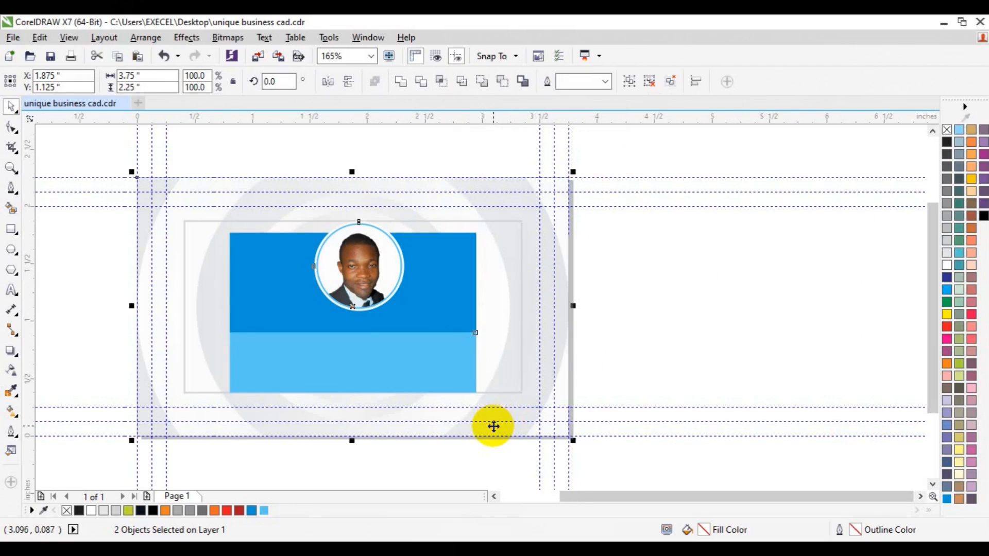
key(b)
Ungroup the aligned panel and select its darker blue upper section
click(700, 316)
click(353, 317)
ctrl+click(413, 347)
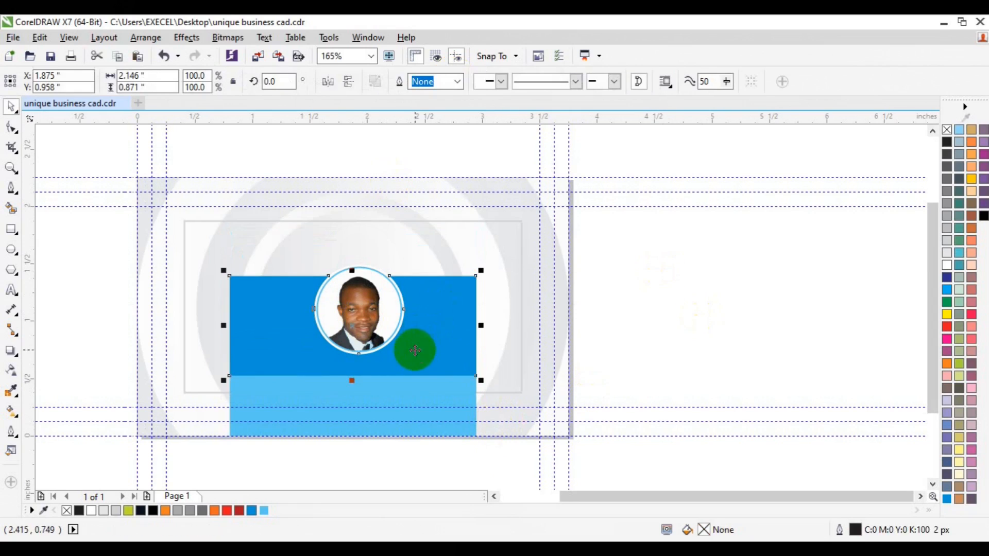
Move the upper blue section together with the photo and its circle straight up by about 0.15 in
click(675, 246)
drag(677, 249, 219, 379)
key(Up)
key(Up)
key(Up)
key(Up)
key(Up)
key(Up)
key(Up)
key(Up)
key(Up)
key(Up)
key(Up)
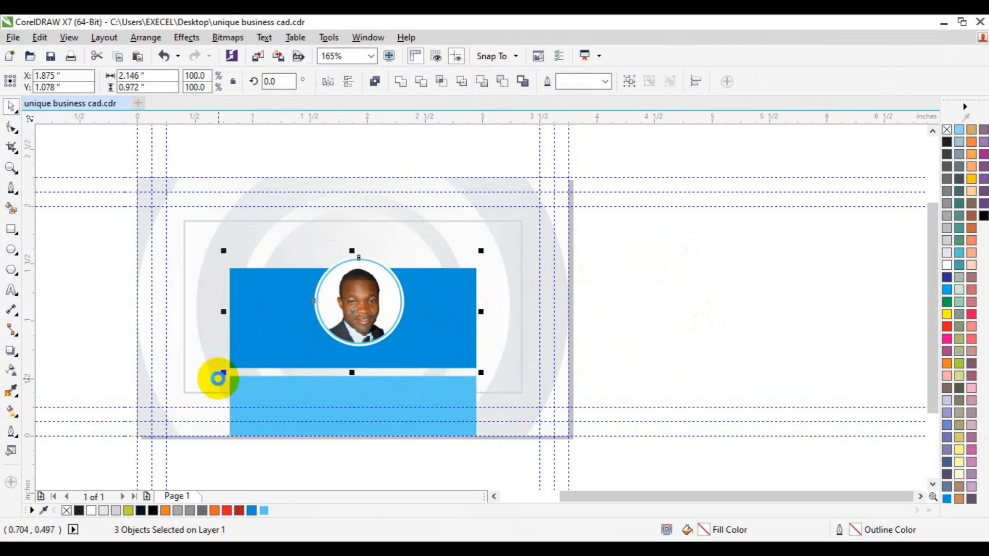
key(Up)
key(Up)
key(Up)
key(Up)
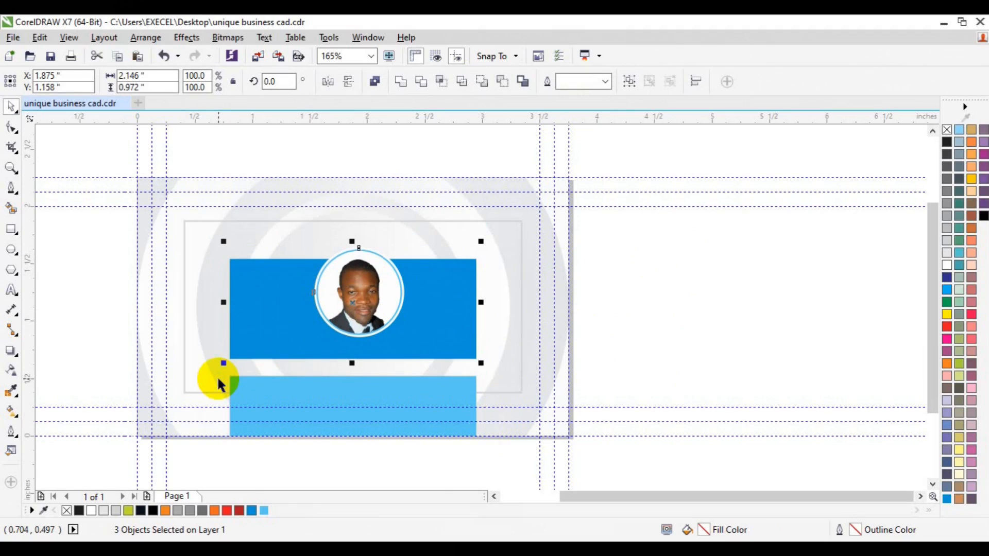
Lower the bottom two nodes of the darker blue section by about 0.16 in to meet the light blue section
click(452, 330)
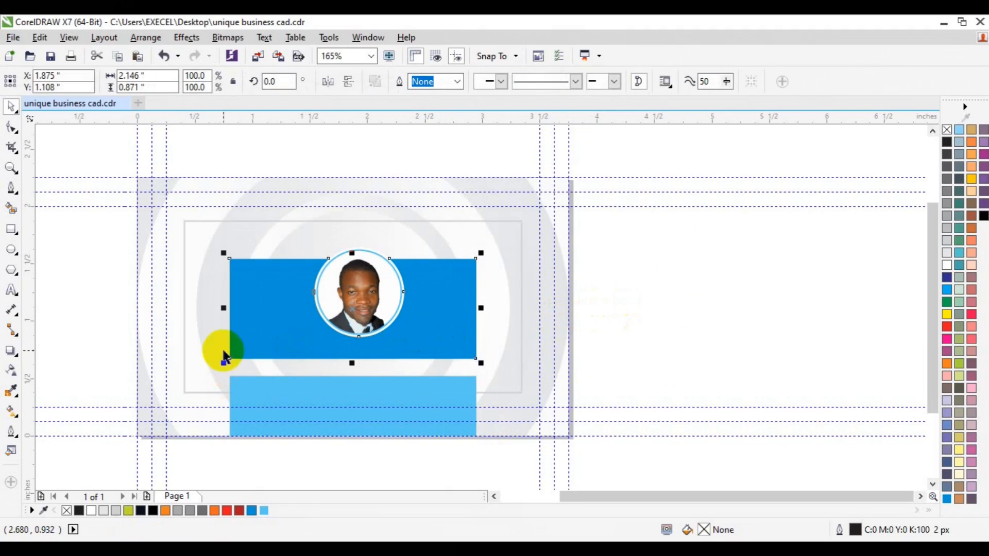
click(11, 128)
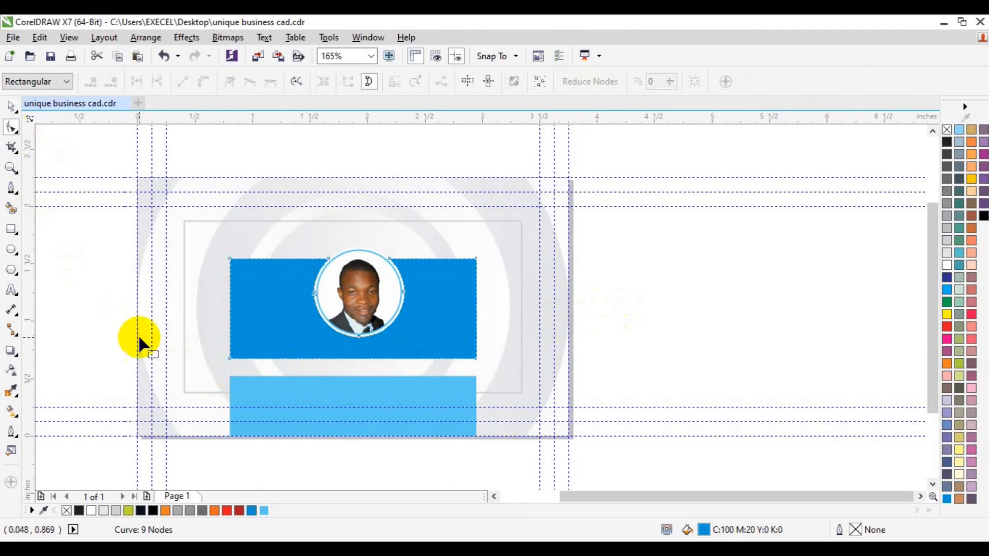
drag(138, 337, 488, 375)
key(Down)
key(Down)
key(Down)
key(Down)
key(Down)
key(Down)
key(Down)
key(Down)
key(Down)
key(Down)
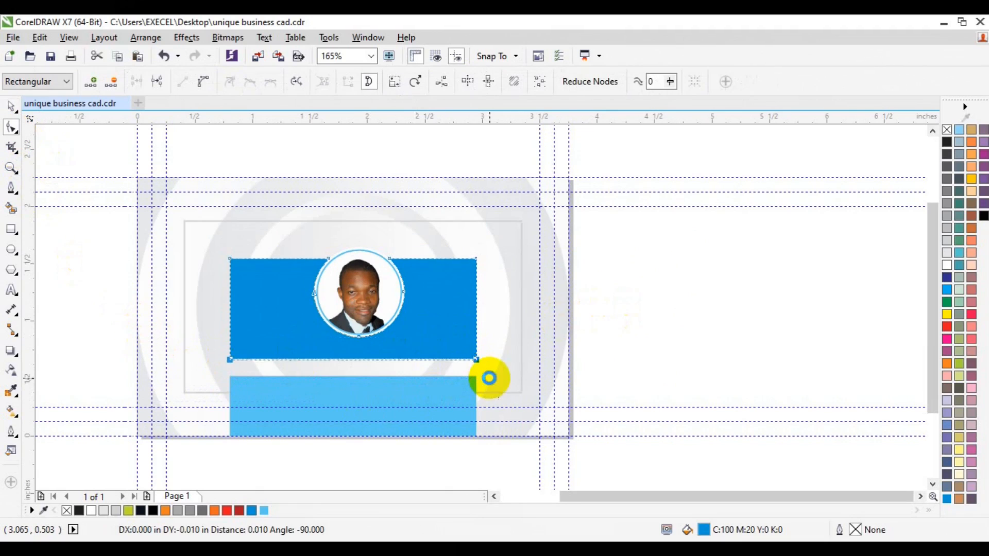
key(Down)
key(Down)
key(Down)
key(Down)
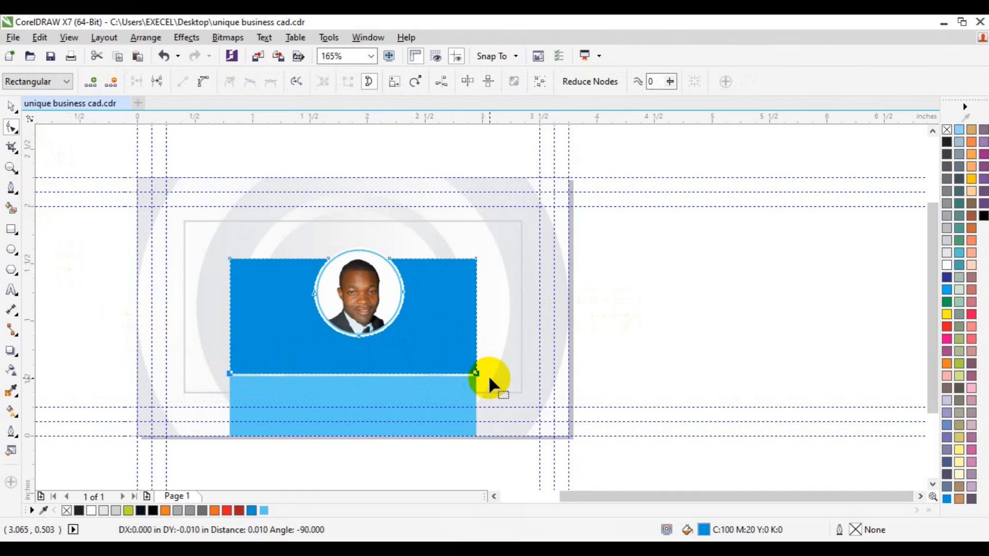
key(space)
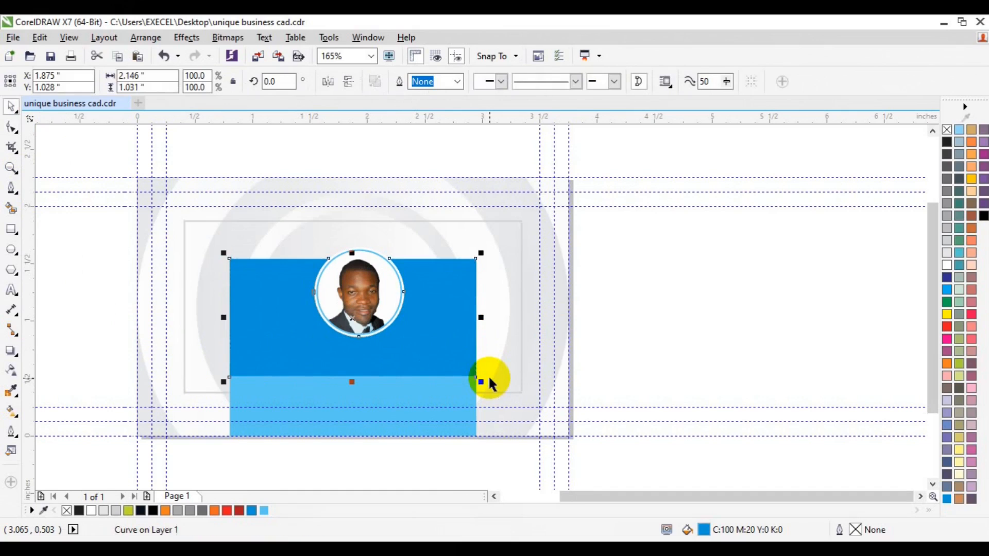
click(676, 327)
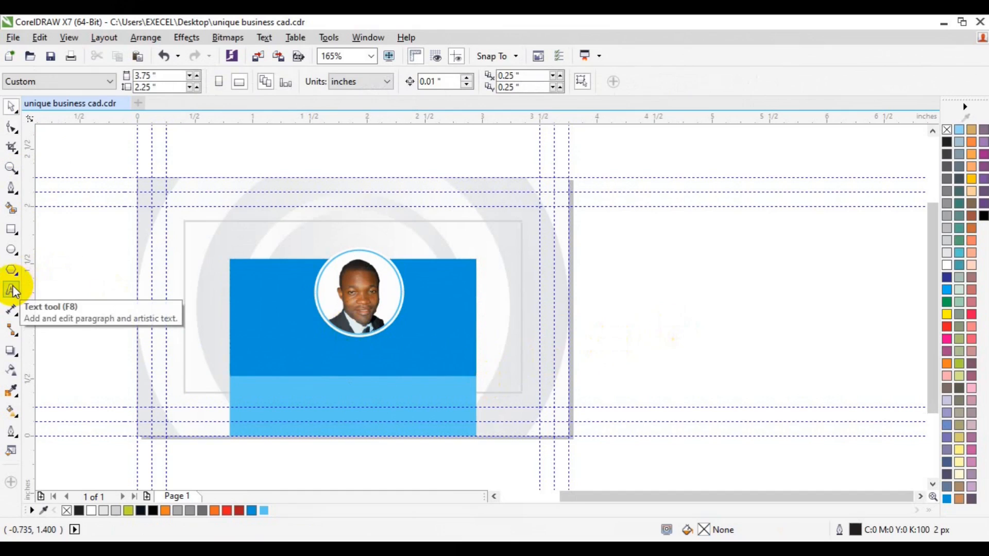
Convert the thin grey frame rectangle's outline to an object
click(401, 223)
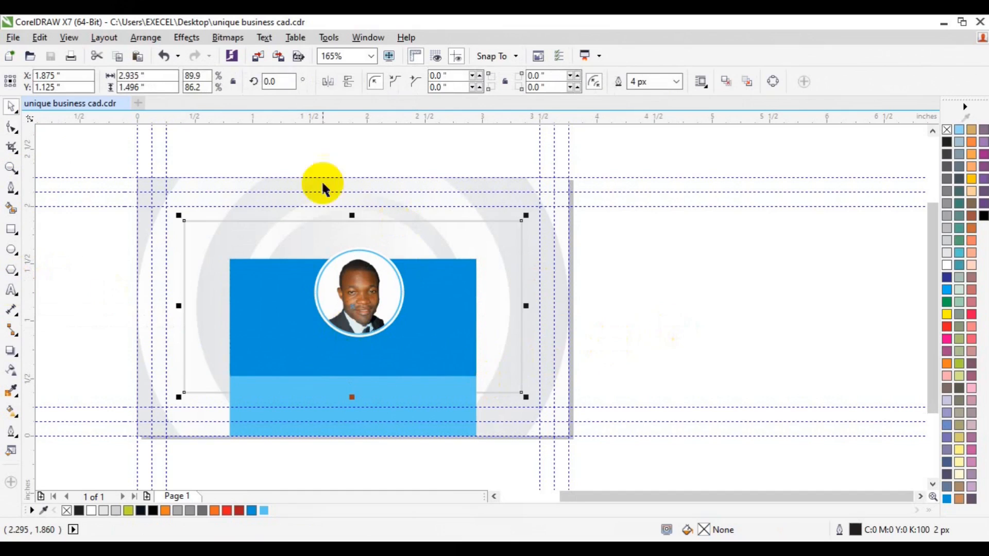
click(150, 41)
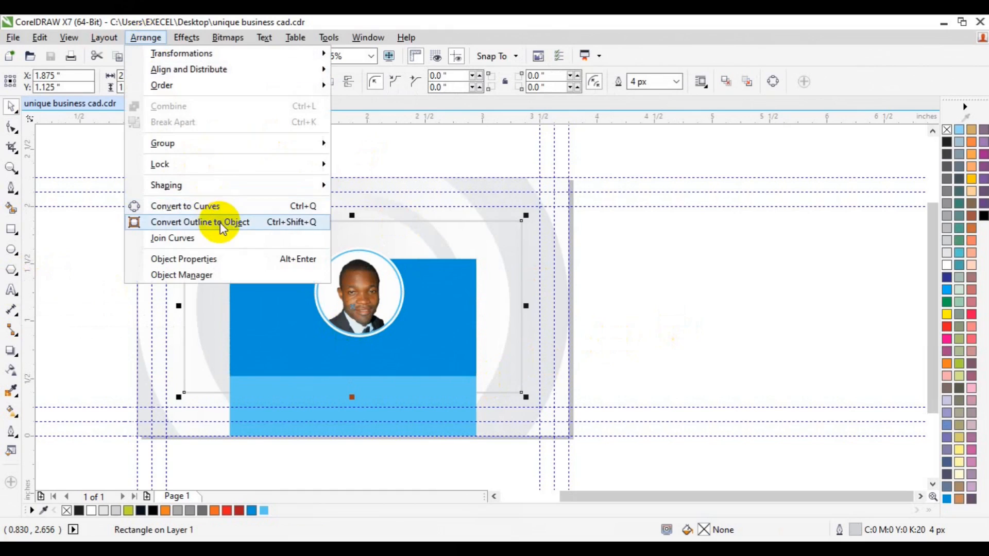
click(220, 227)
Draw a rectangle about 0.51 by 0.27 in, centred horizontally on the page across the frame's top line
click(12, 229)
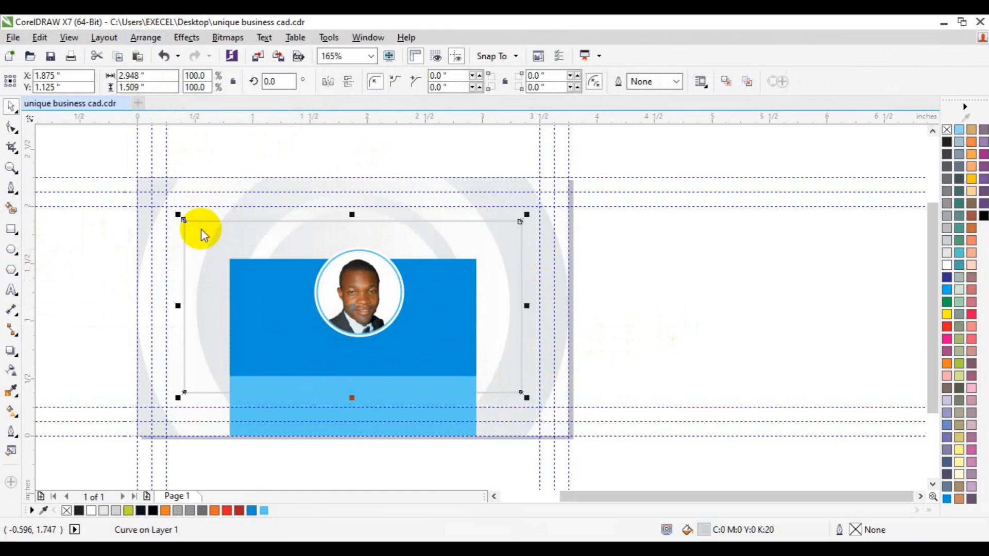
drag(319, 213, 400, 244)
key(space)
key(p)
drag(364, 300, 388, 228)
key(p)
drag(357, 304, 357, 227)
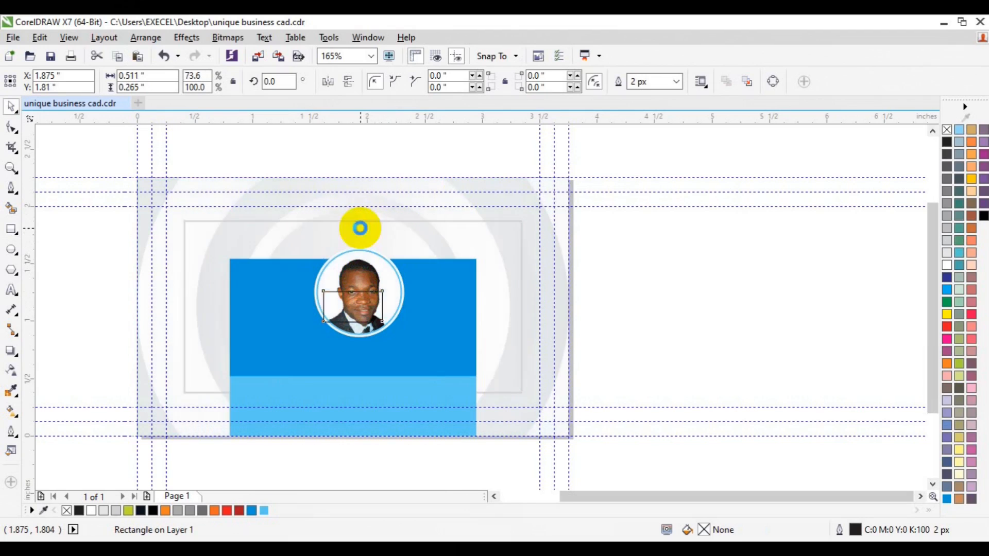
Trim the grey frame with the small rectangle to open a gap in its top line, and delete the rectangle
shift+click(522, 264)
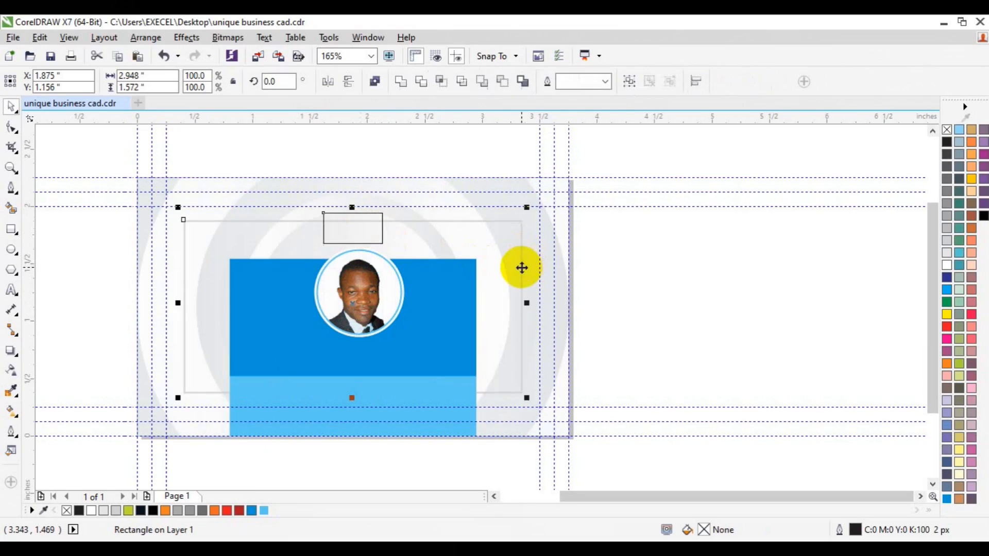
click(422, 83)
click(623, 261)
click(365, 227)
key(Delete)
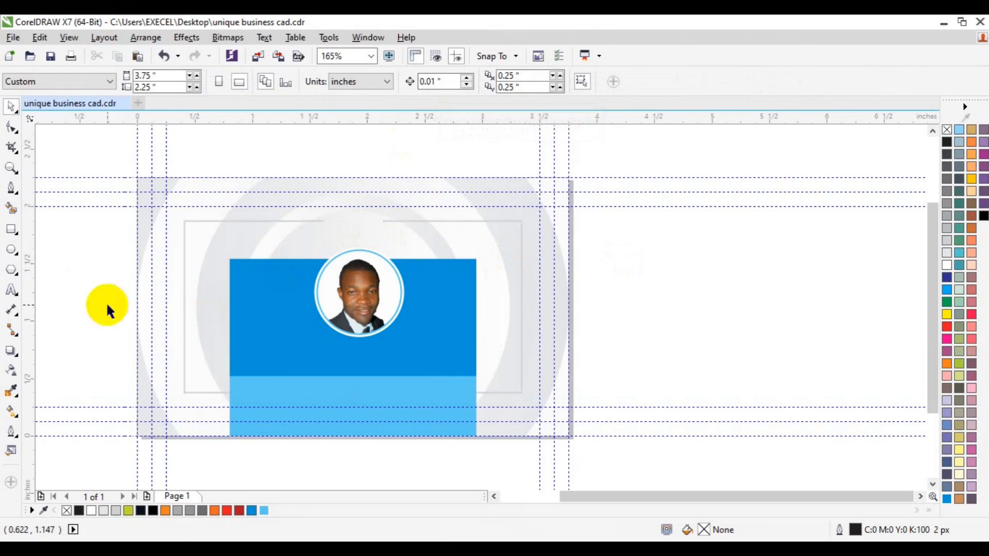
Draw a rectangle about 3.88 by 1.29 in covering the frame's lower part and most of its sides
click(12, 232)
mouse_move(99, 264)
mouse_down()
mouse_move(276, 342)
mouse_move(544, 411)
mouse_up()
key(Down)
key(Down)
key(Down)
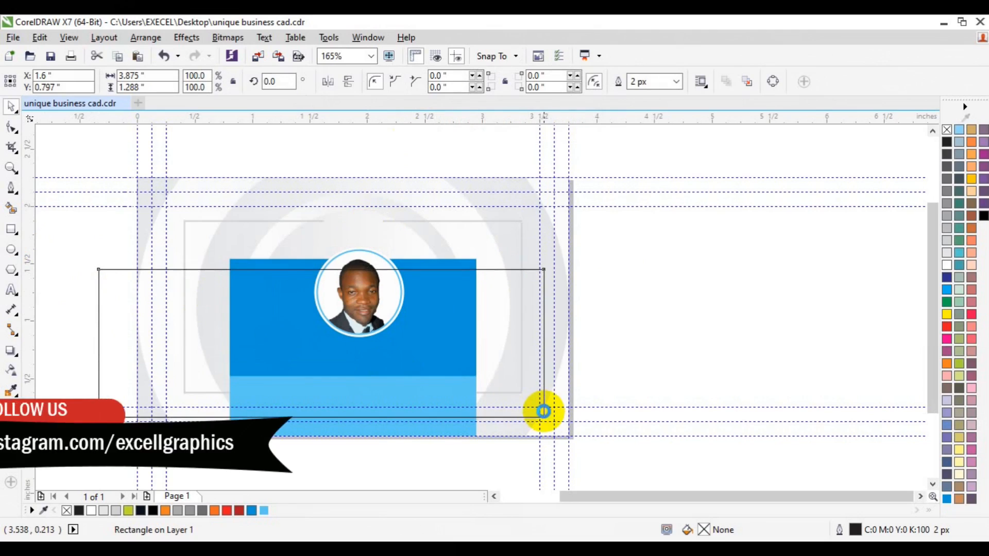
Trim the frame's lower part away with the large rectangle and delete that rectangle
shift+click(521, 250)
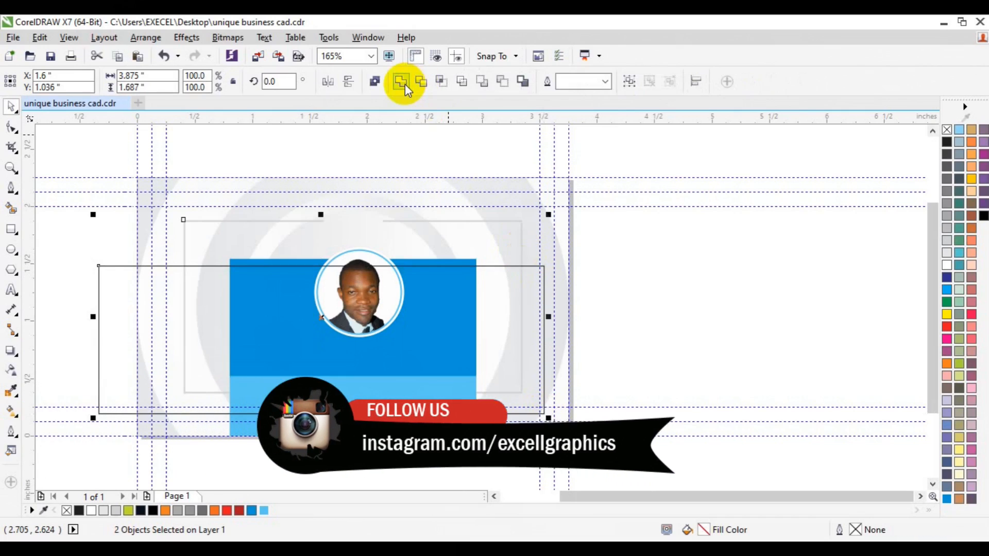
click(421, 82)
click(510, 316)
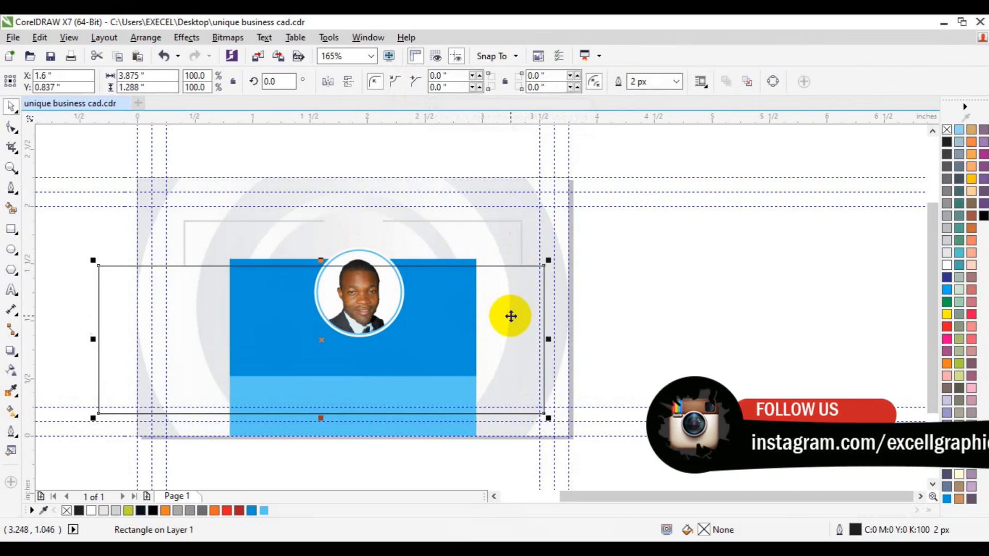
key(Delete)
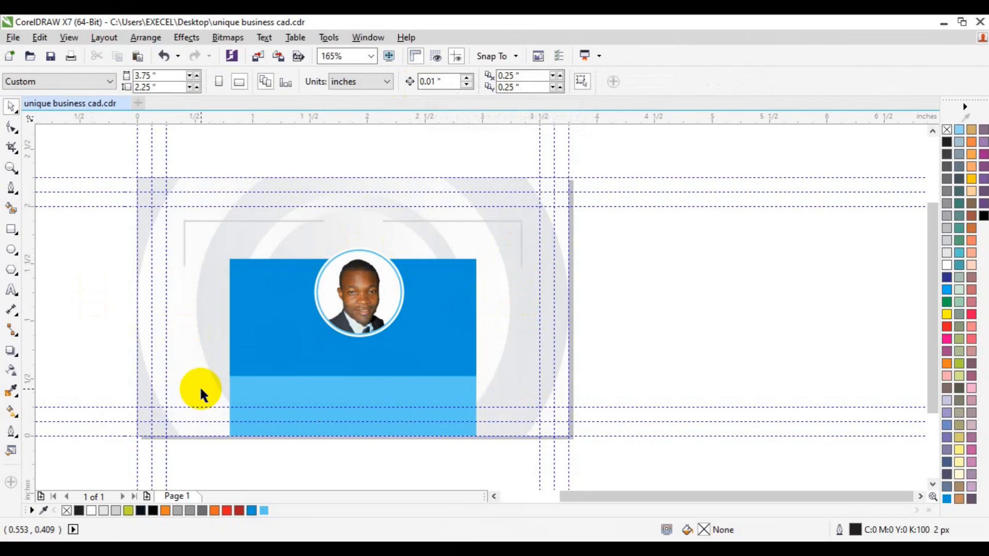
Add the cardholder's full name in capitals as artistic text on the darker blue section
key(F8)
click(278, 362)
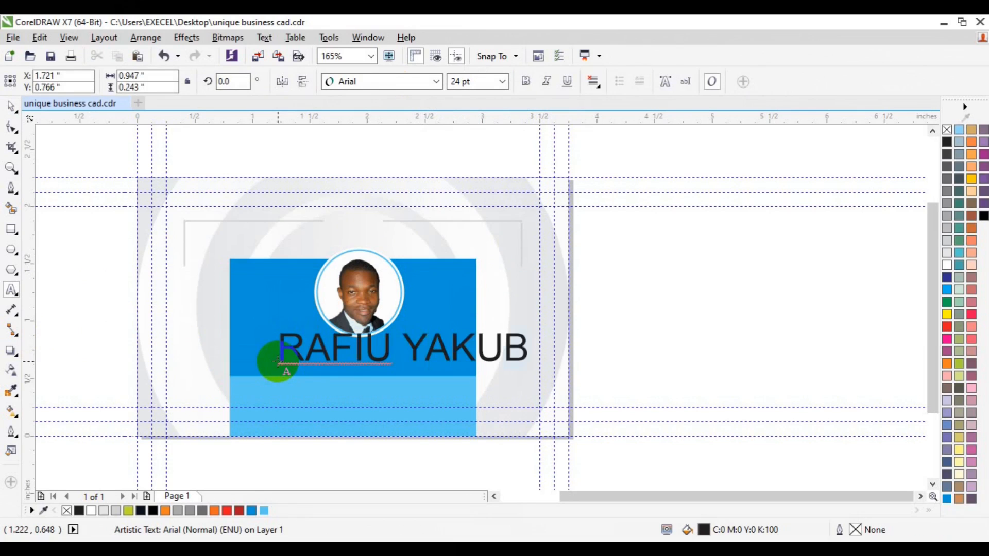
Format the name text as 12 pt Lato Bold
drag(278, 362, 528, 361)
click(502, 81)
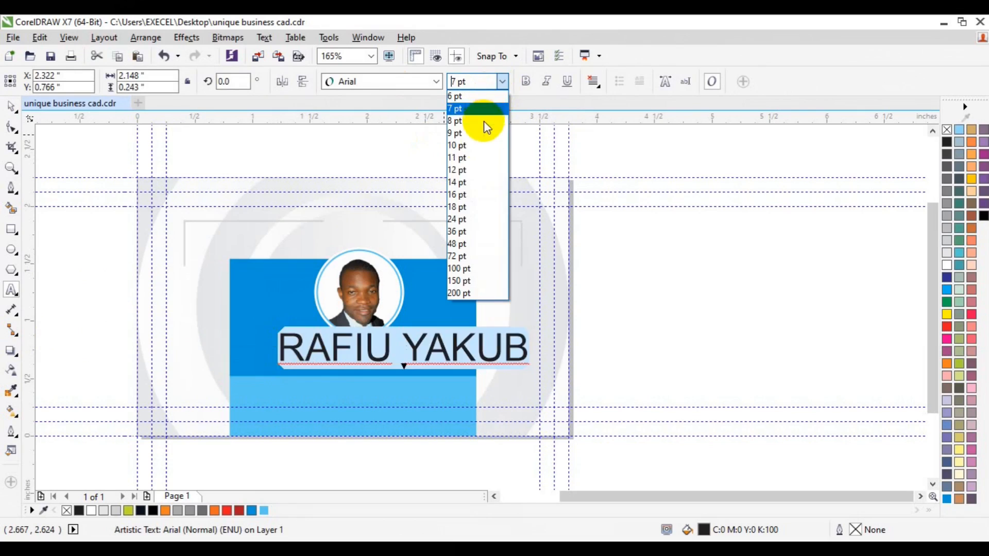
click(483, 171)
click(437, 83)
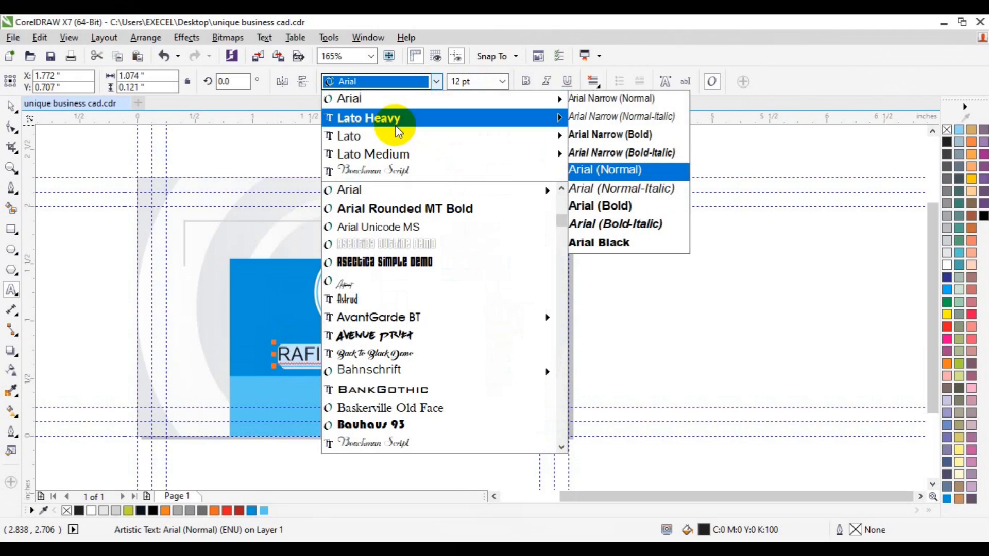
mouse_move(445, 115)
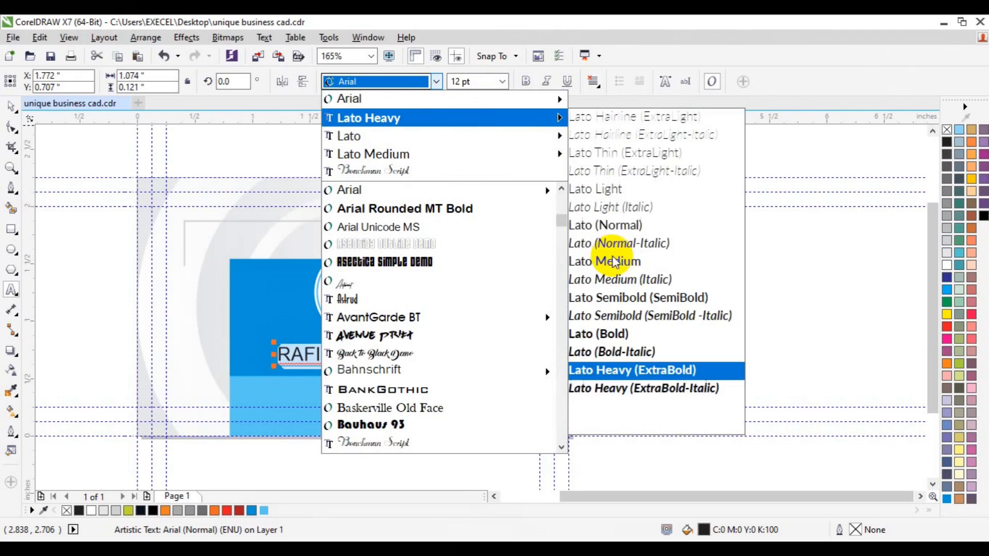
click(613, 333)
Fill the name text with white and place it horizontally centred on the page, just below the portrait
click(11, 107)
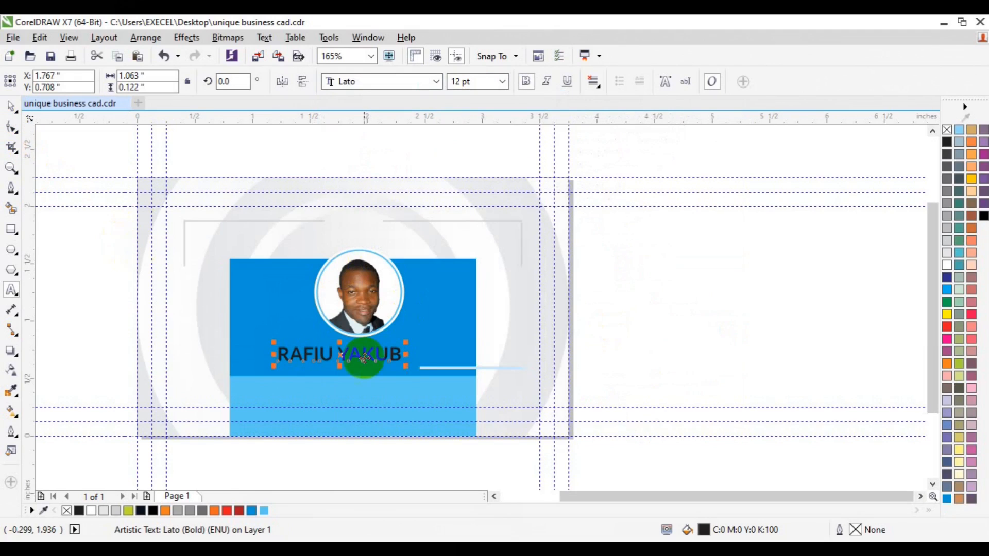
click(947, 267)
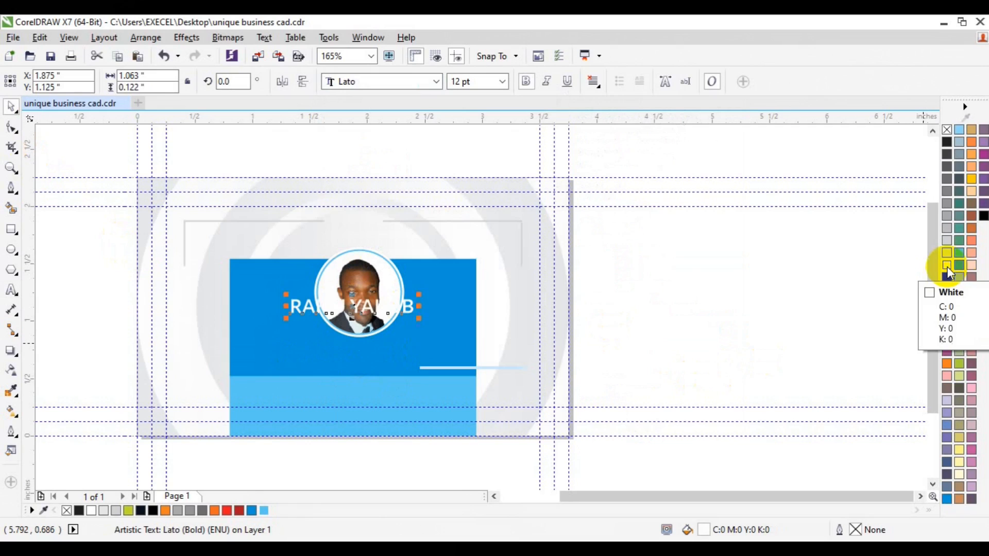
drag(364, 308, 369, 352)
Duplicate the name text, replace the copy's wording with CREATIVE DIRECTOR and set it to 6 pt
key(ctrl+d)
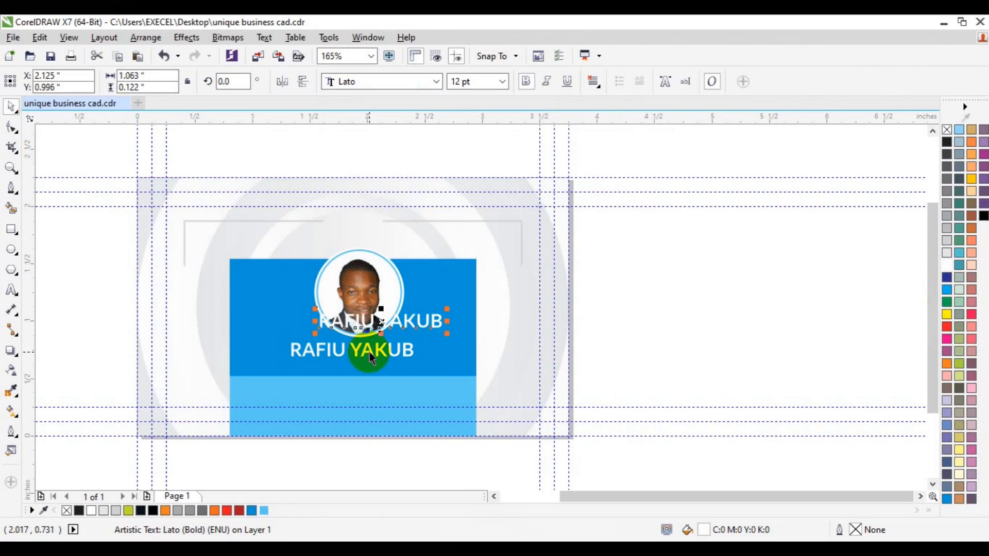
key(ctrl+a)
text(CREATIVE)
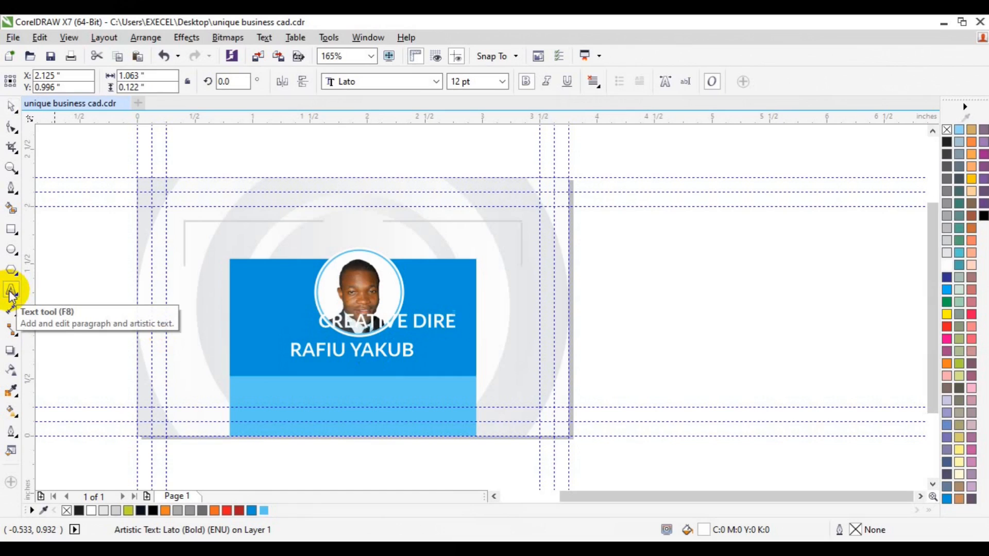
key(ctrl+a)
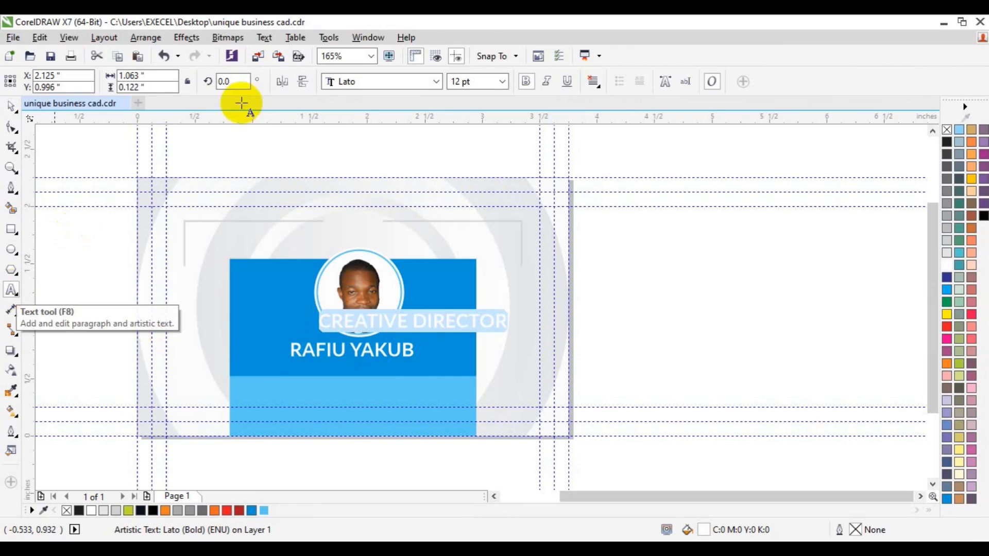
click(501, 82)
click(473, 97)
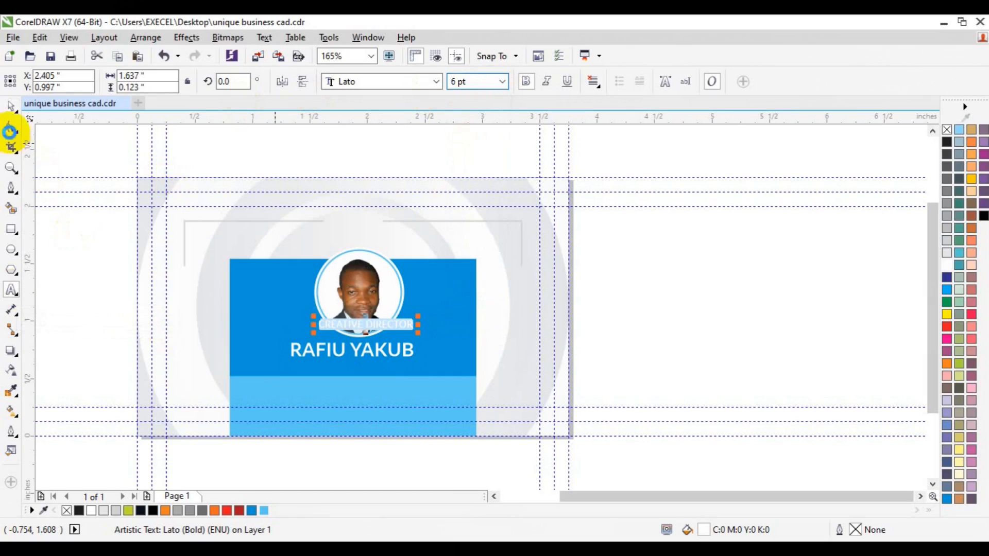
Place the CREATIVE DIRECTOR text horizontally centred on the page, directly below the name
click(12, 108)
drag(356, 323, 351, 366)
click(685, 328)
Draw a circle about 0.21 in across near the light blue section's upper-left corner, with white fill and Sky Blue outline
click(12, 249)
drag(211, 392, 248, 393)
key(space)
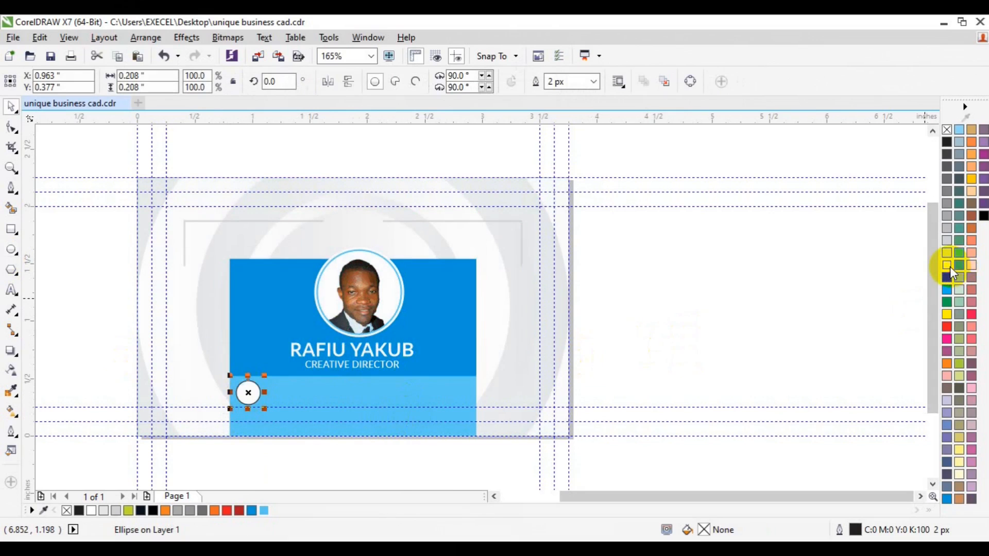
click(950, 267)
right_click(252, 510)
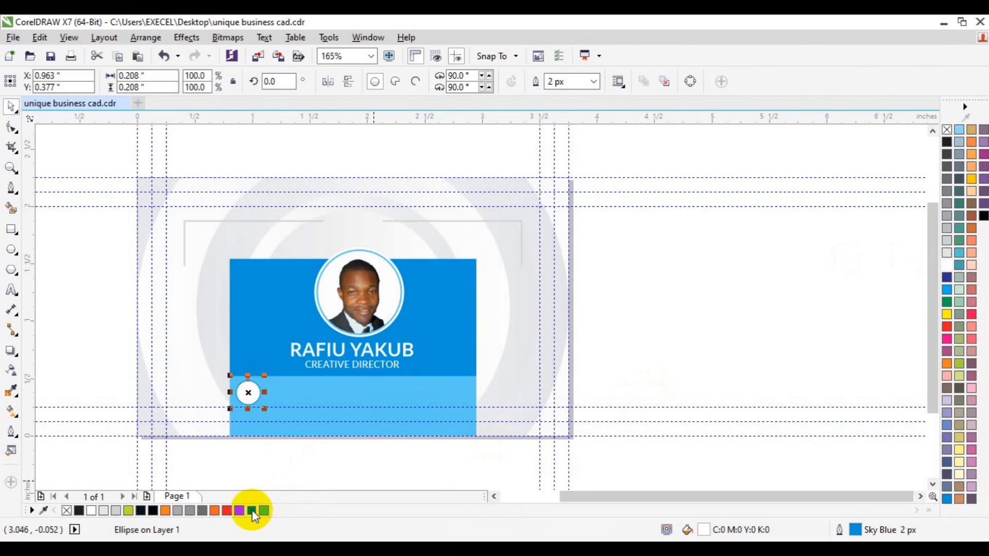
click(666, 318)
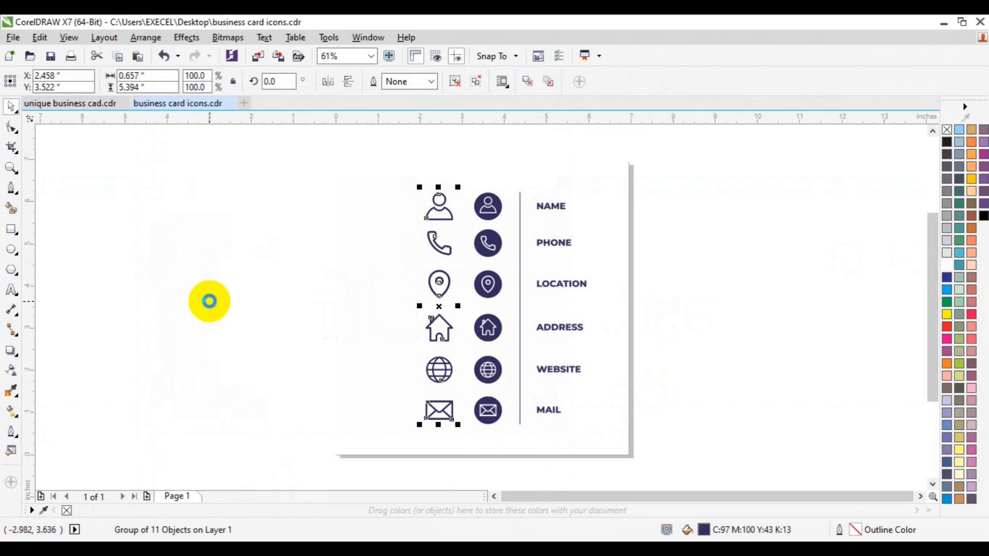
Paste the outline icon group from business card icons.cdr into unique business cad.cdr and move it to the card's right side
click(72, 103)
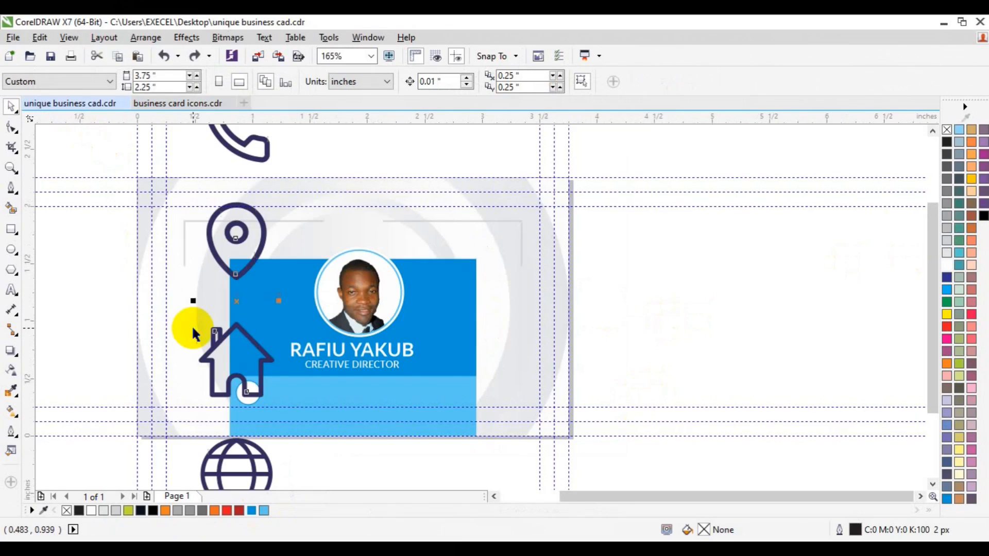
click(194, 331)
drag(237, 302, 668, 357)
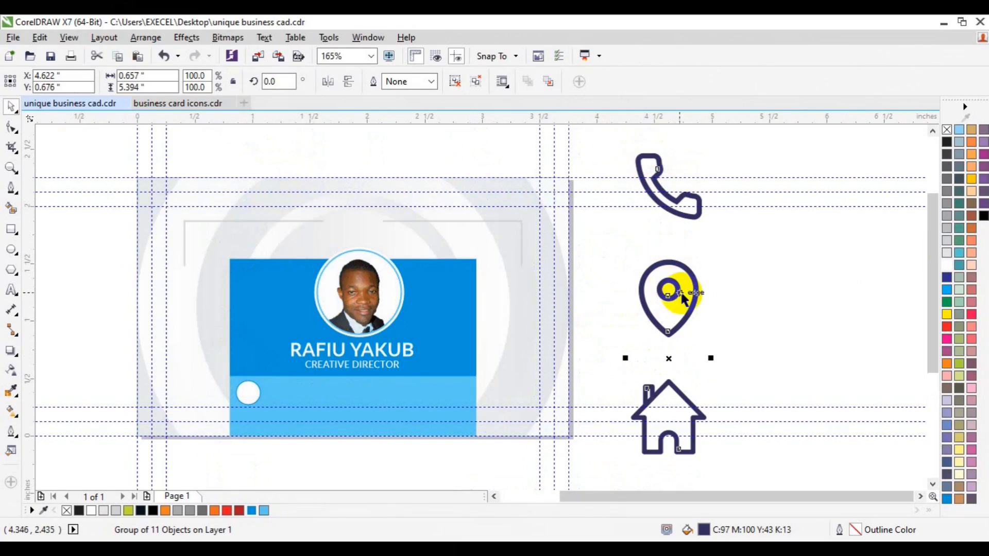
Shift the icon group downward and scale it down proportionally about its centre until each icon fits the small white circle
click(744, 301)
click(659, 331)
drag(659, 331, 660, 406)
drag(662, 246, 662, 296)
drag(706, 171, 666, 298)
key(ctrl+z)
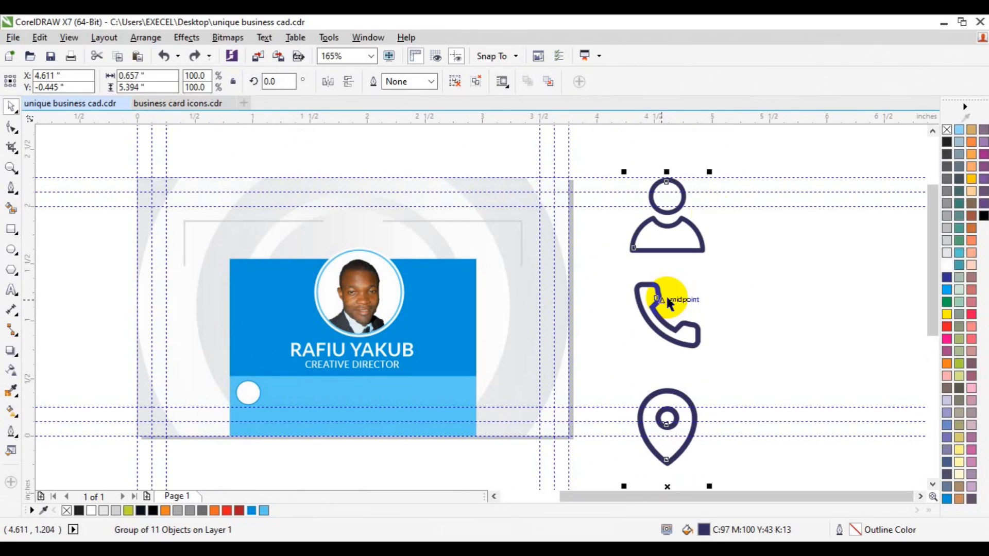
drag(706, 172, 691, 261)
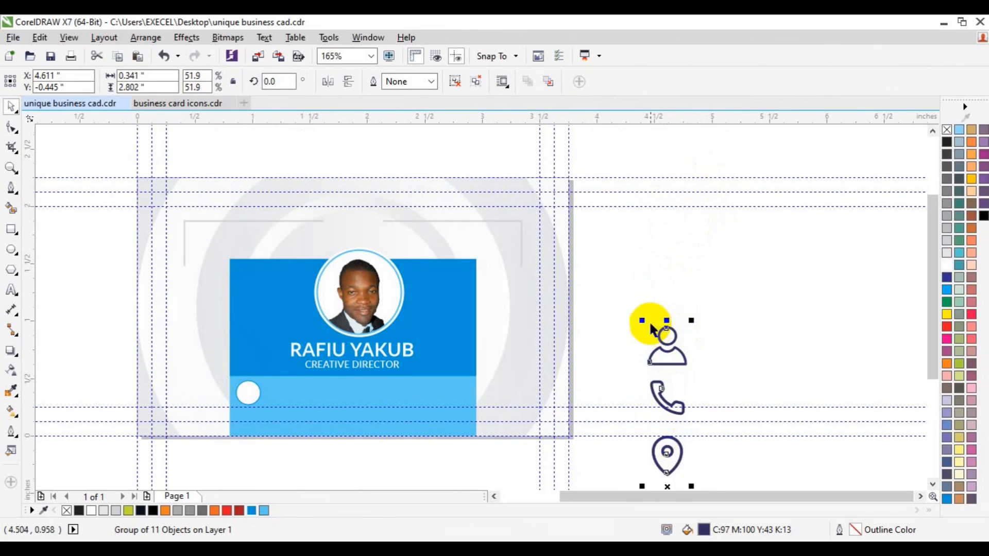
drag(645, 323, 657, 343)
Ungroup the icons and centre the phone icon on the white circle in the light blue section
drag(663, 446, 251, 397)
click(455, 81)
click(731, 308)
shift+click(261, 397)
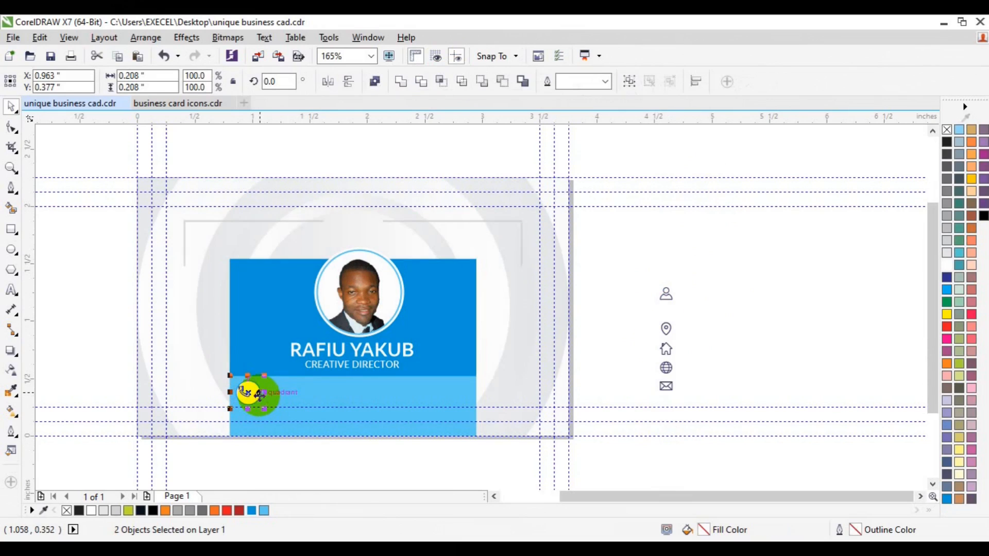
Duplicate the job title text into the light blue section beside the phone icon and replace it with the phone number
click(347, 366)
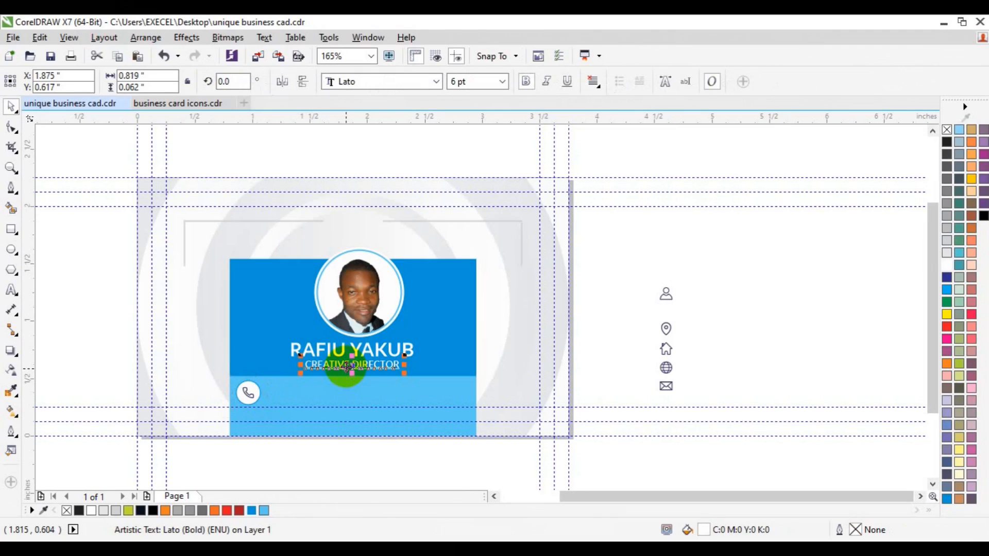
drag(345, 366, 332, 395)
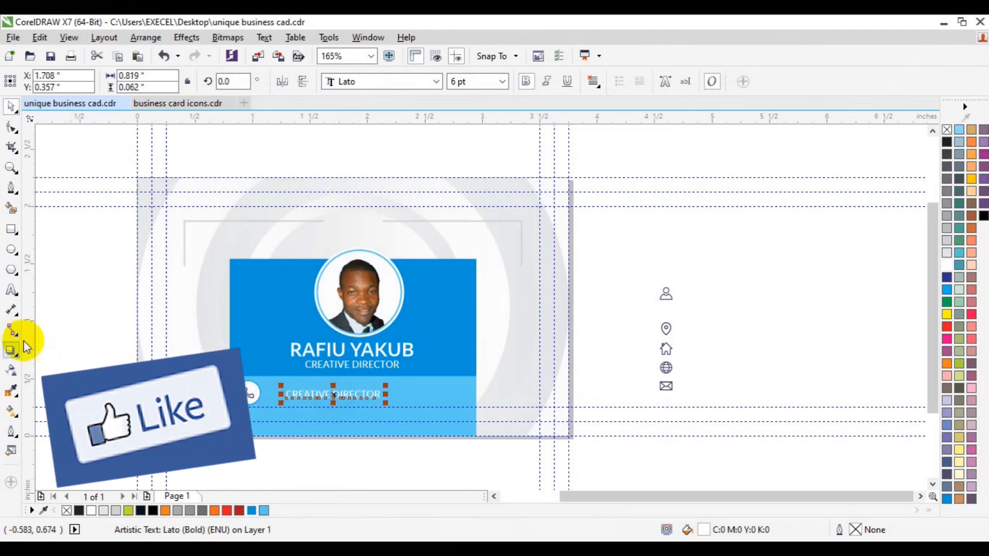
click(10, 295)
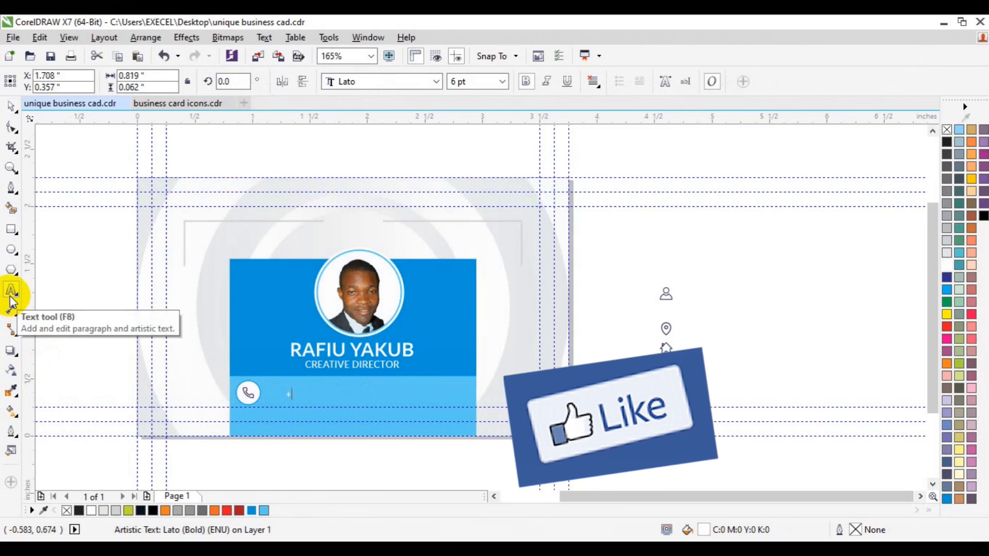
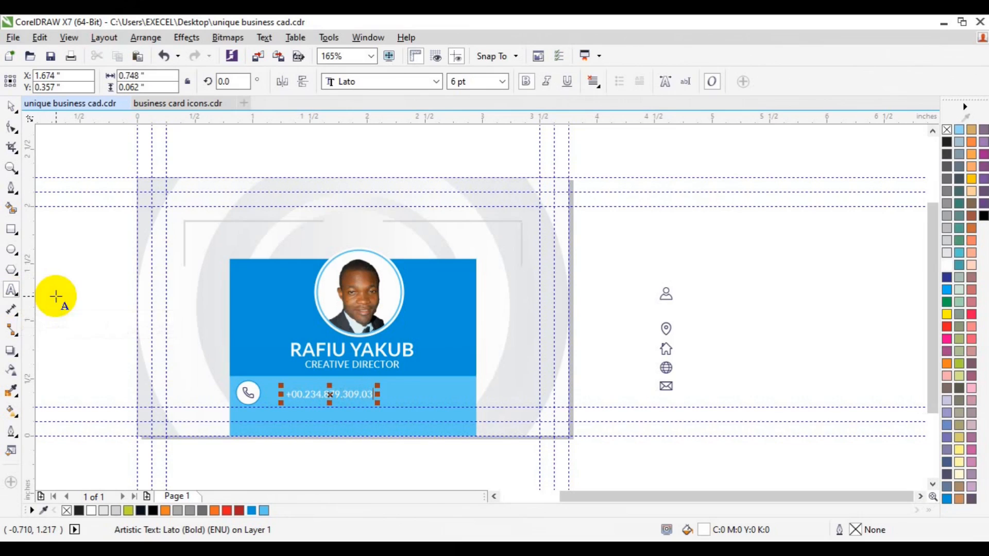
Group the phone icon with its white circle and place a copy just outside the blue panel's left edge
click(11, 107)
drag(90, 345, 294, 436)
key(ctrl+g)
drag(249, 395, 191, 386)
Align the phone number vertically with the phone icon on the light blue section and move the number closer to it
click(293, 396)
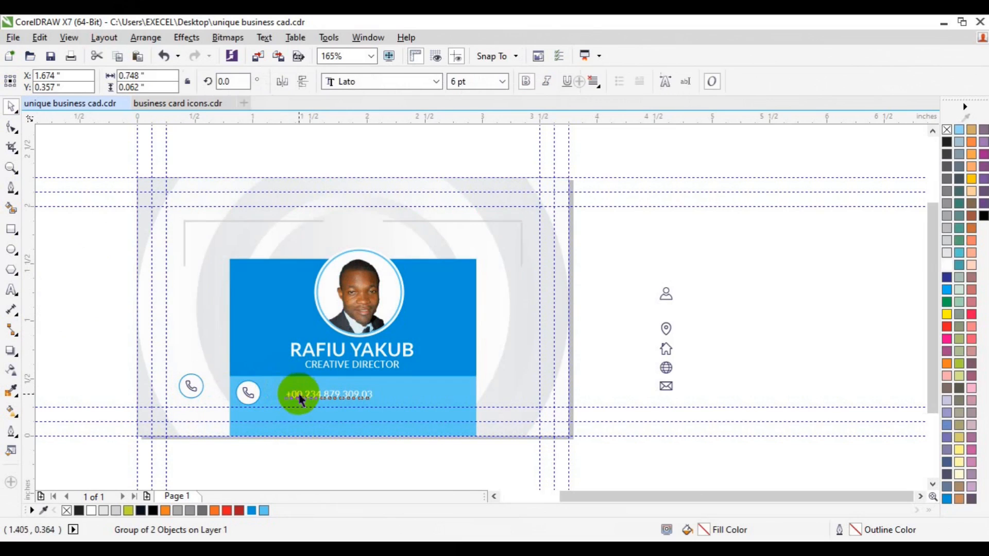
shift+click(246, 401)
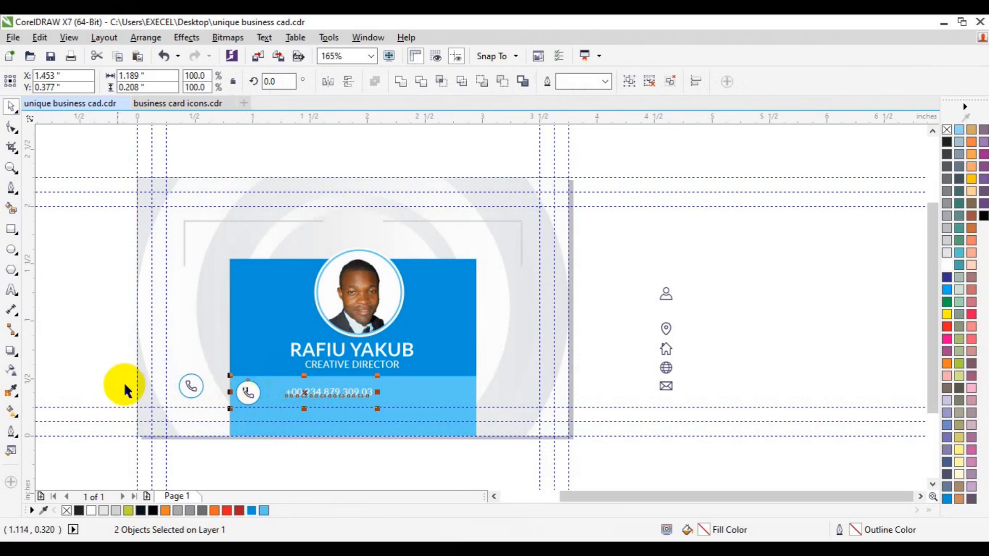
click(249, 394)
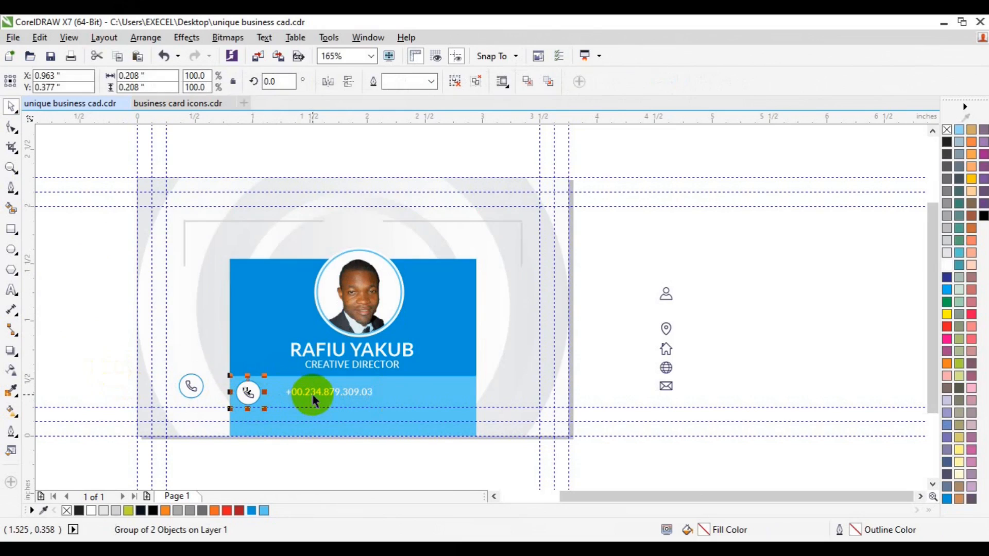
drag(311, 398, 285, 398)
Group the phone icon and phone number and centre the group horizontally on the light blue section
shift+click(252, 397)
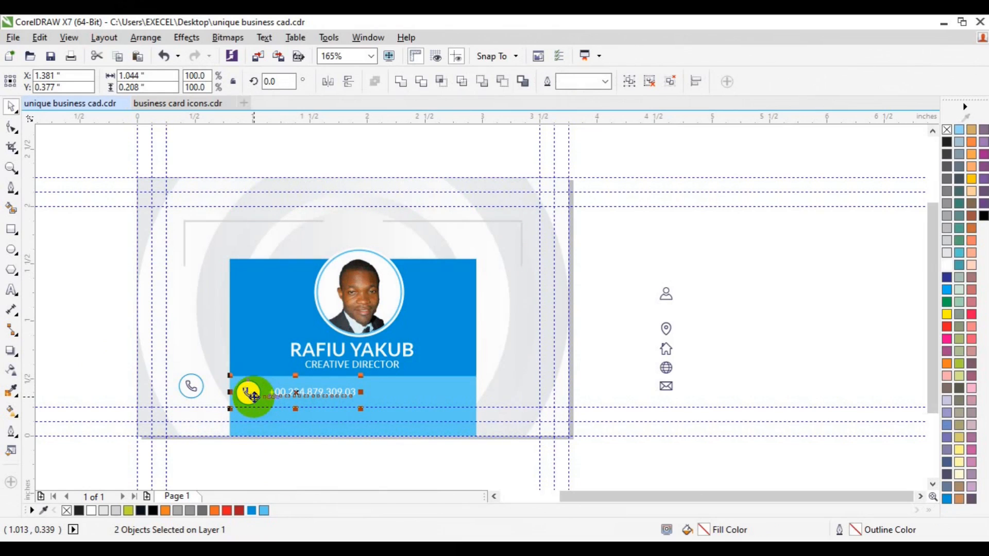
key(ctrl+g)
drag(302, 407, 358, 392)
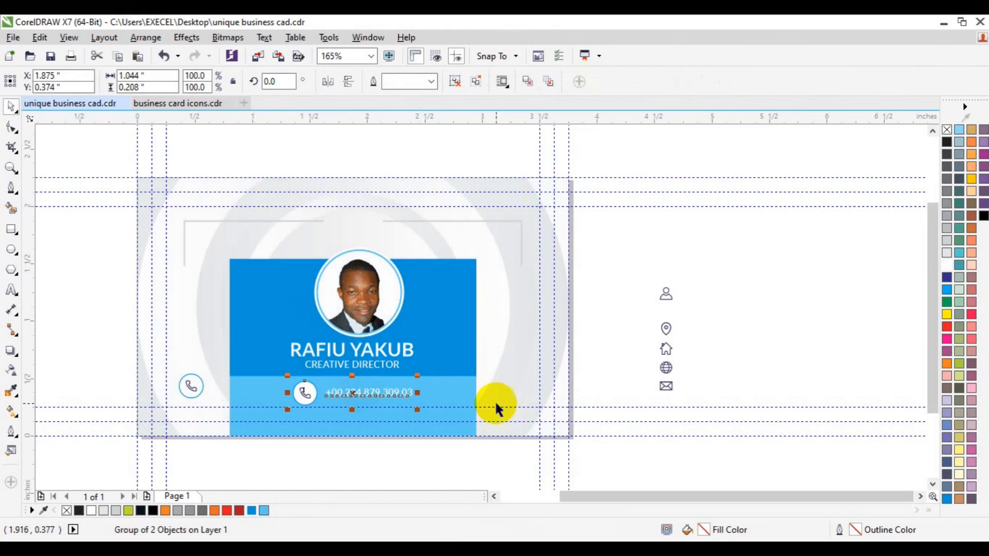
Open the card background's PowerClip contents for editing and ungroup the gradient circles
click(703, 347)
click(259, 286)
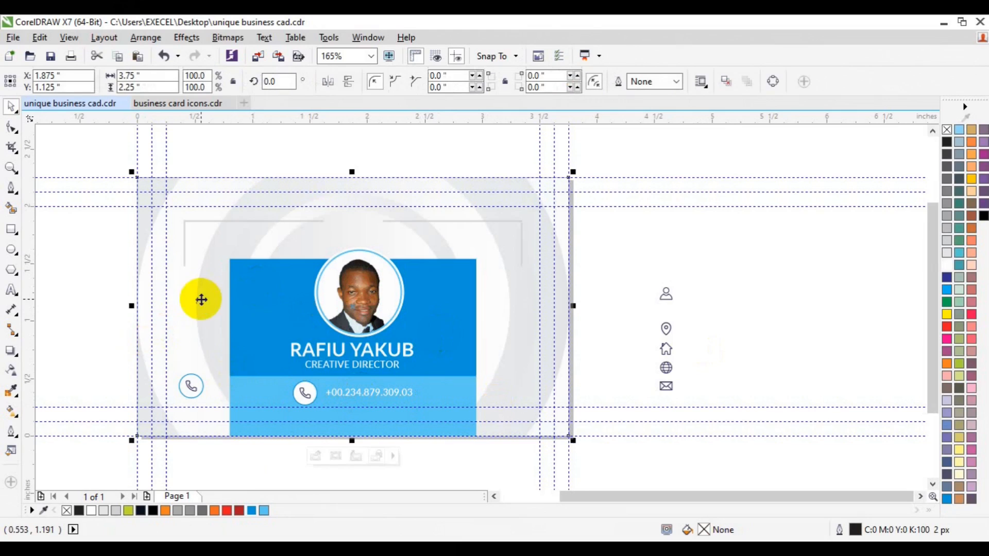
click(317, 458)
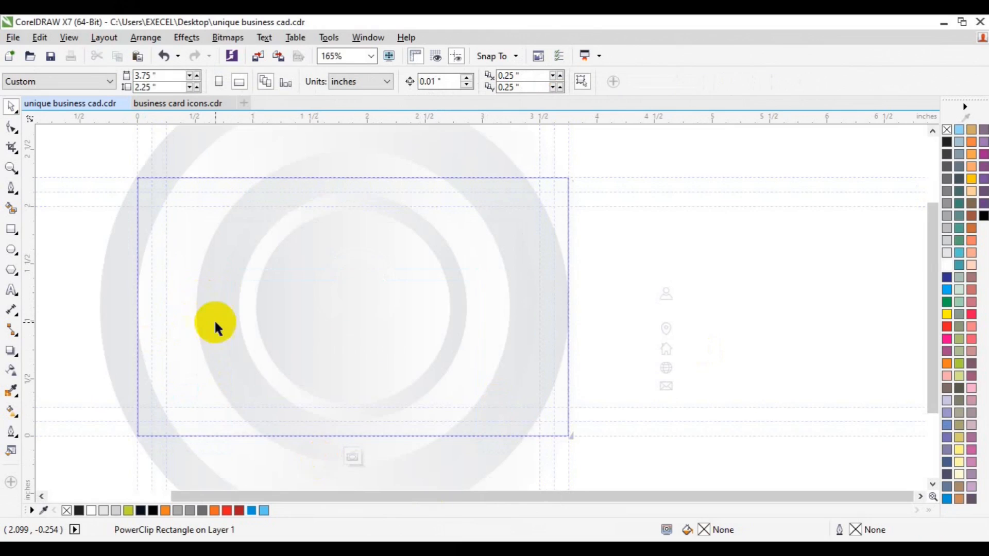
click(147, 313)
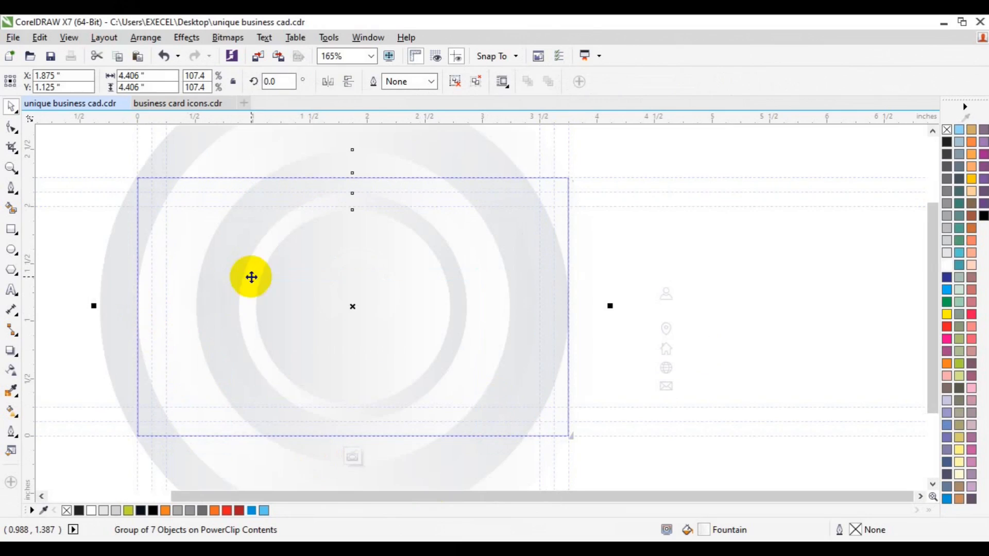
click(327, 82)
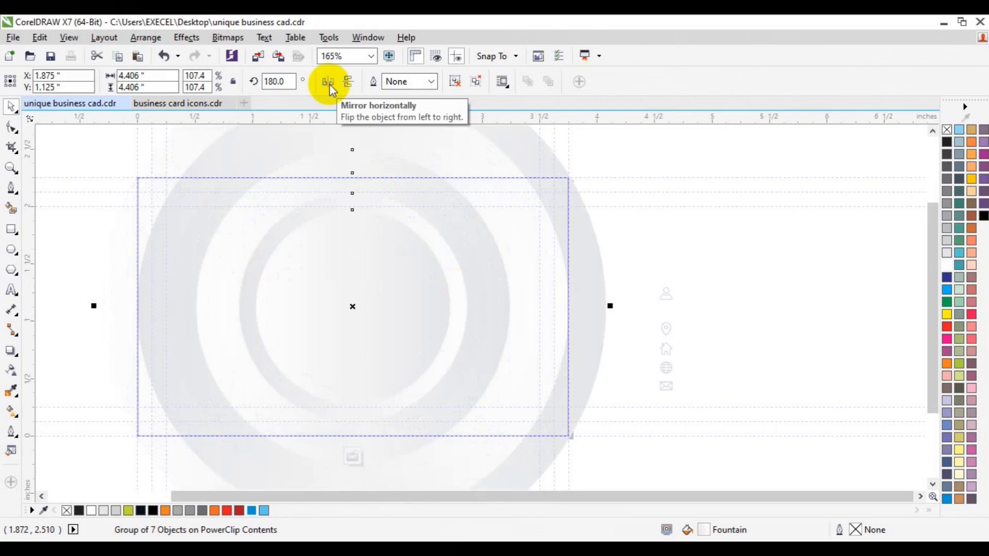
click(329, 82)
click(551, 215)
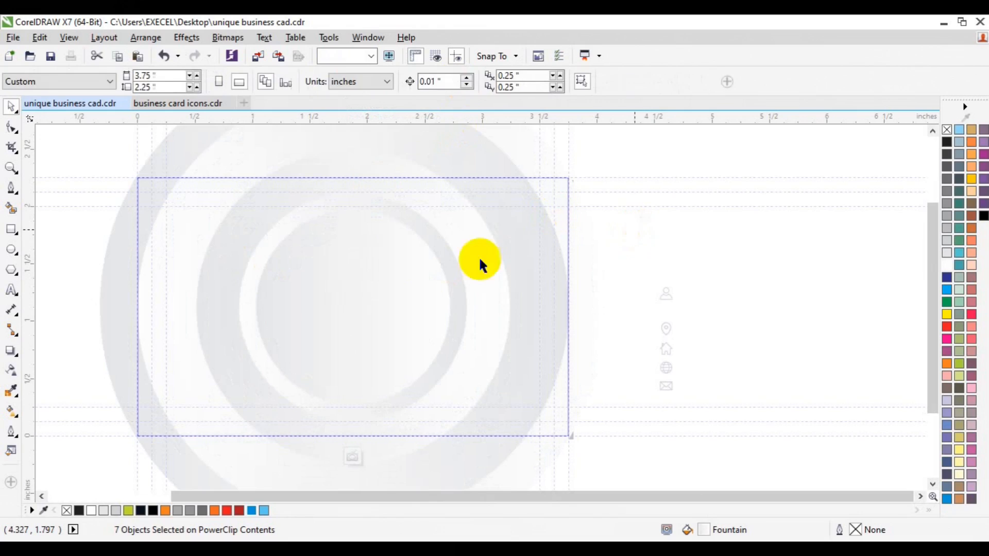
Try mirroring the 3.755 in background circle horizontally and vertically
click(158, 265)
click(348, 116)
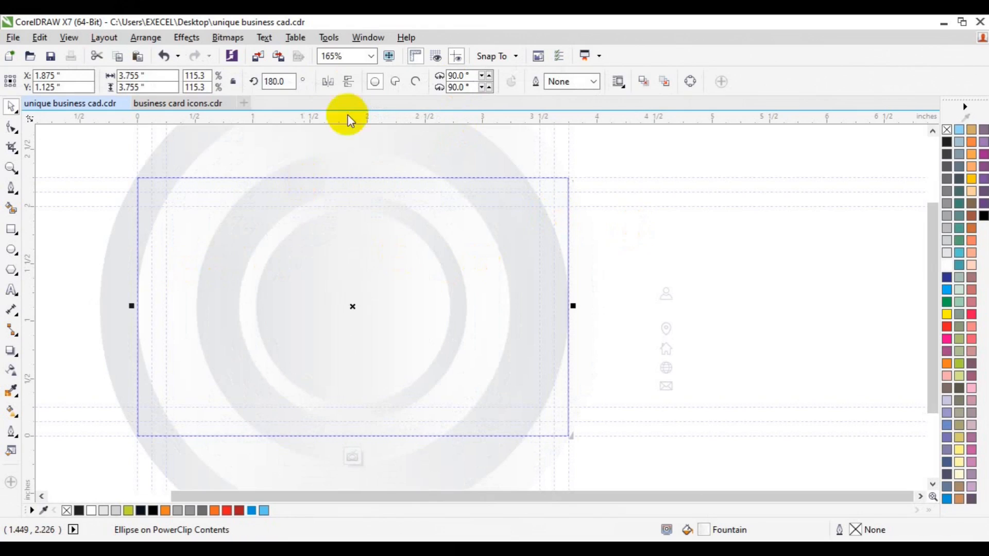
click(328, 82)
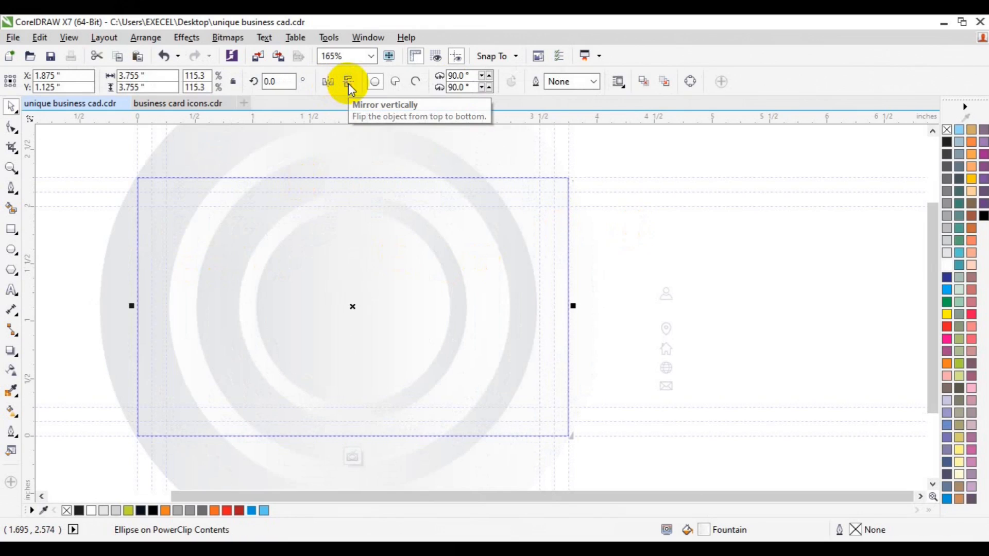
click(348, 82)
click(331, 83)
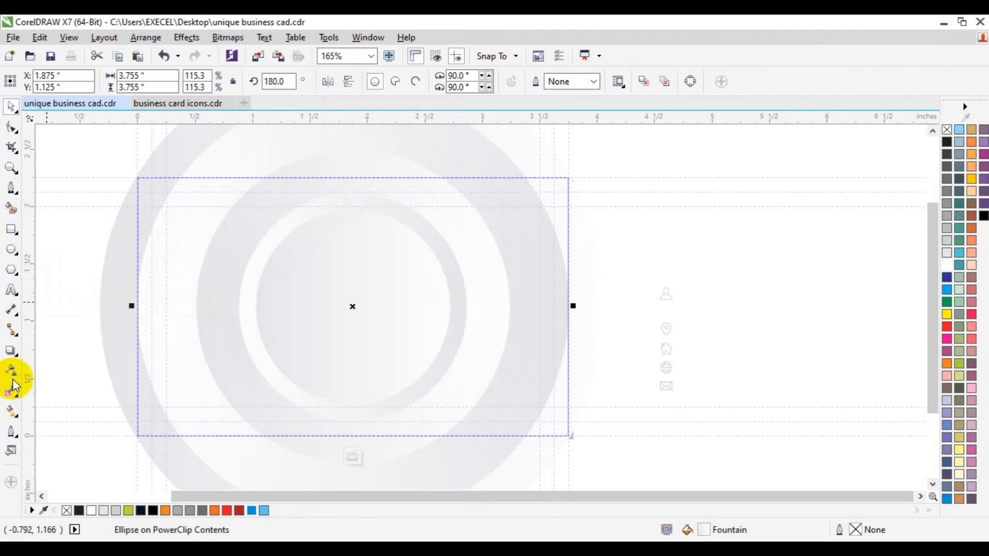
Set the right-end gradient colour of the 3.755 in circle to white (C0 M0 Y0 K0) sampled from the artwork
click(11, 411)
click(567, 307)
click(542, 330)
click(535, 401)
click(574, 359)
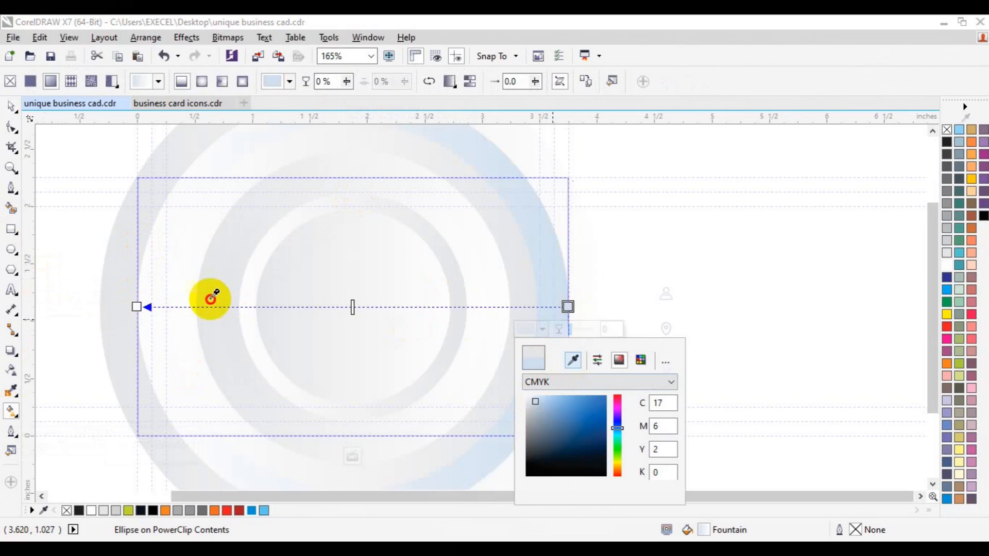
click(144, 292)
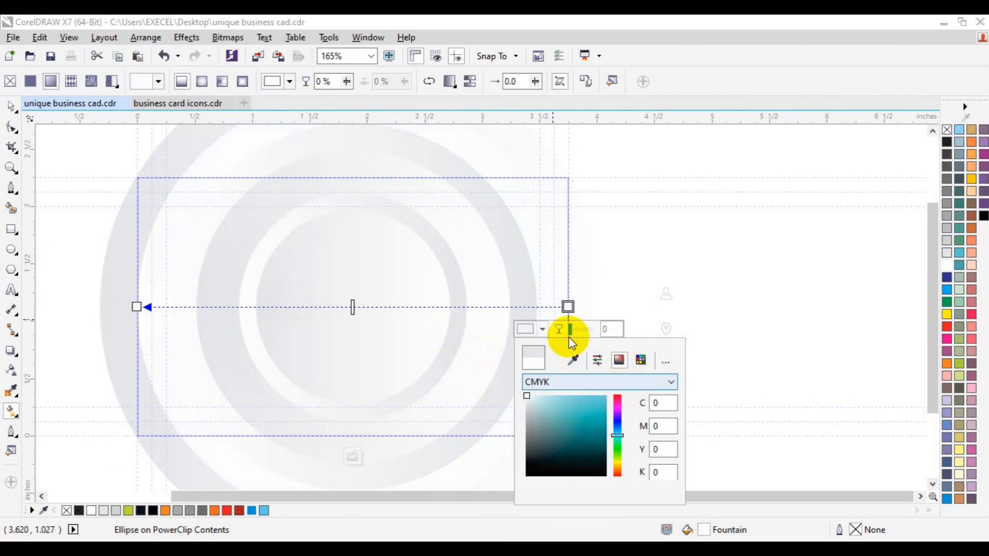
click(523, 285)
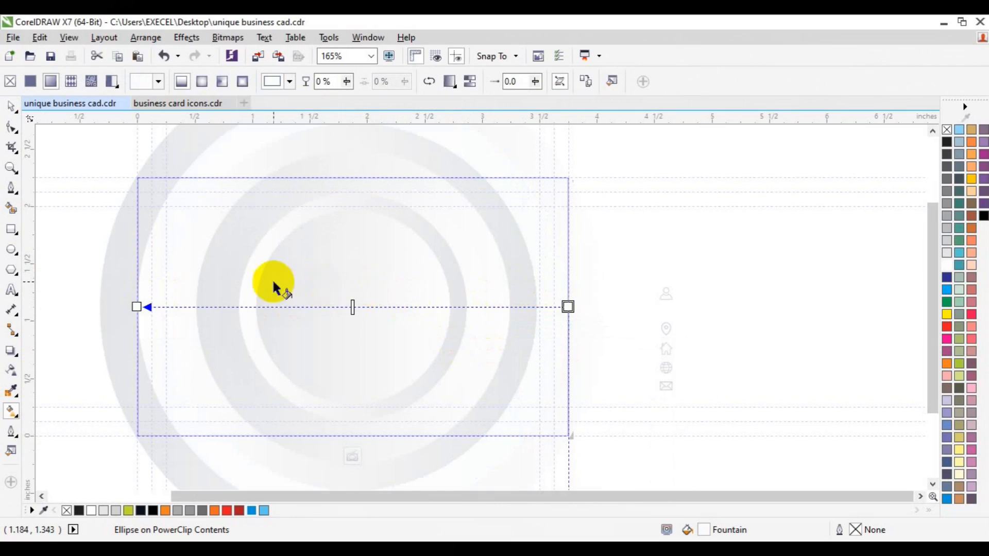
Redraw the 3.2 in circle's gradient horizontally from grey on the left to white on the right
click(11, 107)
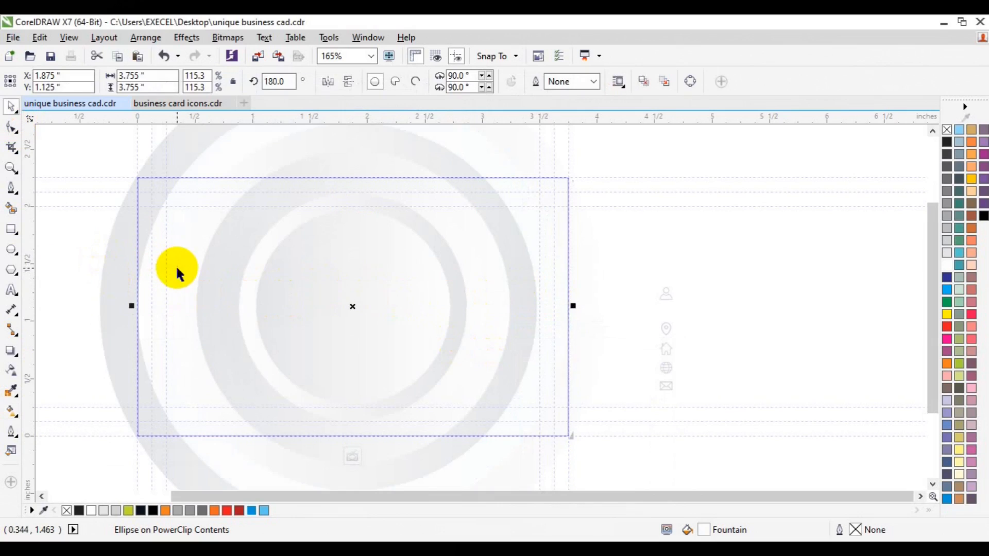
click(12, 411)
drag(185, 264, 391, 266)
Redraw the gradients of the 2.325 in circle and the next larger circle from grey on the right to white on the left
click(230, 300)
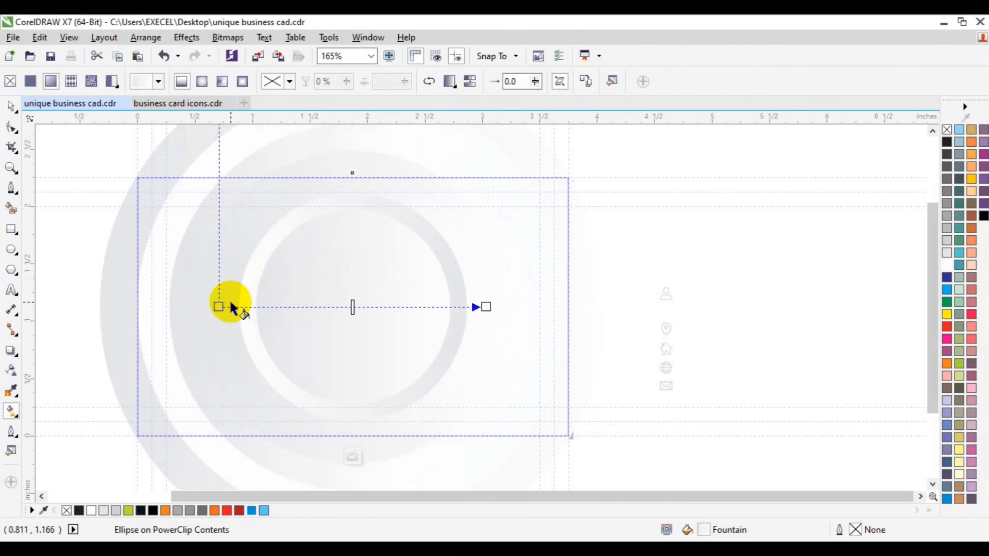
drag(474, 278, 221, 281)
click(213, 262)
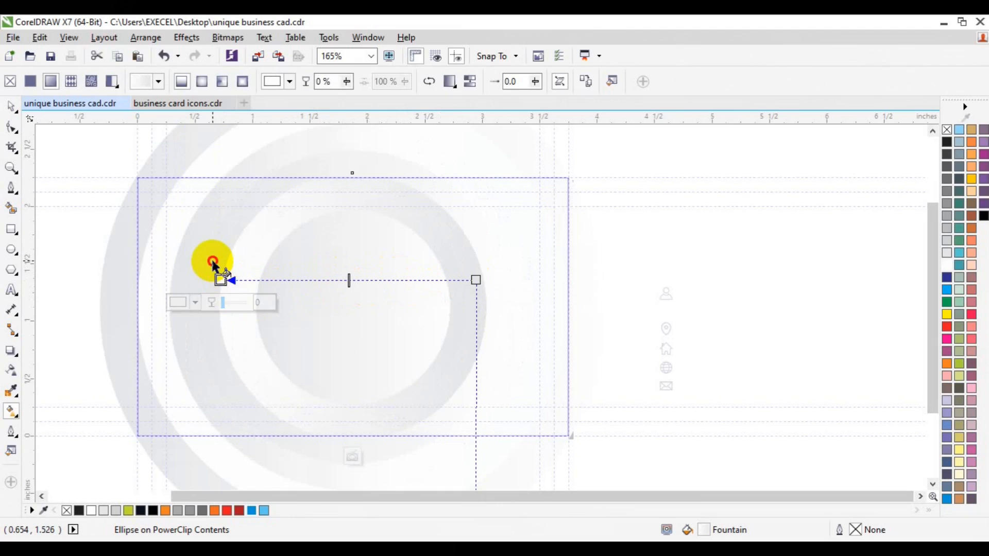
drag(216, 260, 110, 260)
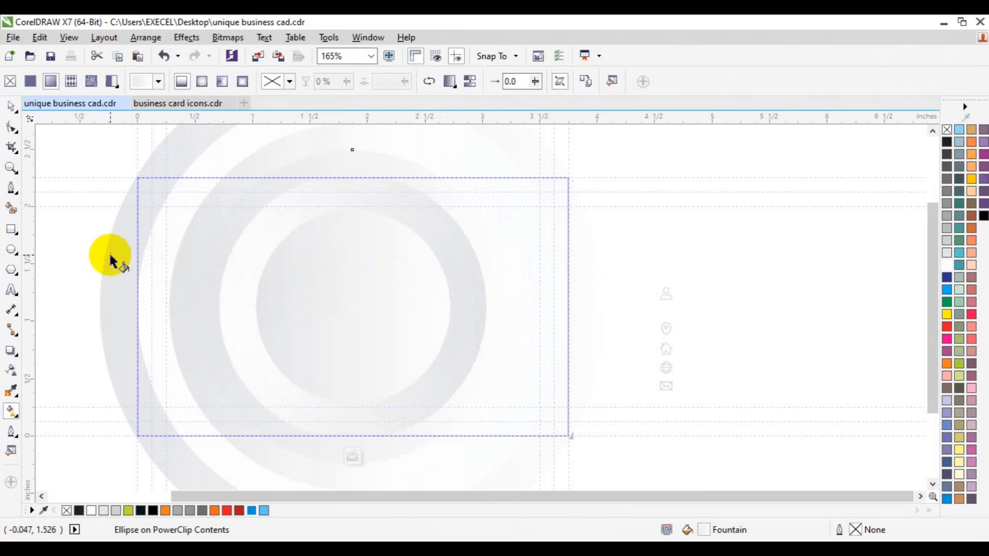
drag(216, 263, 512, 256)
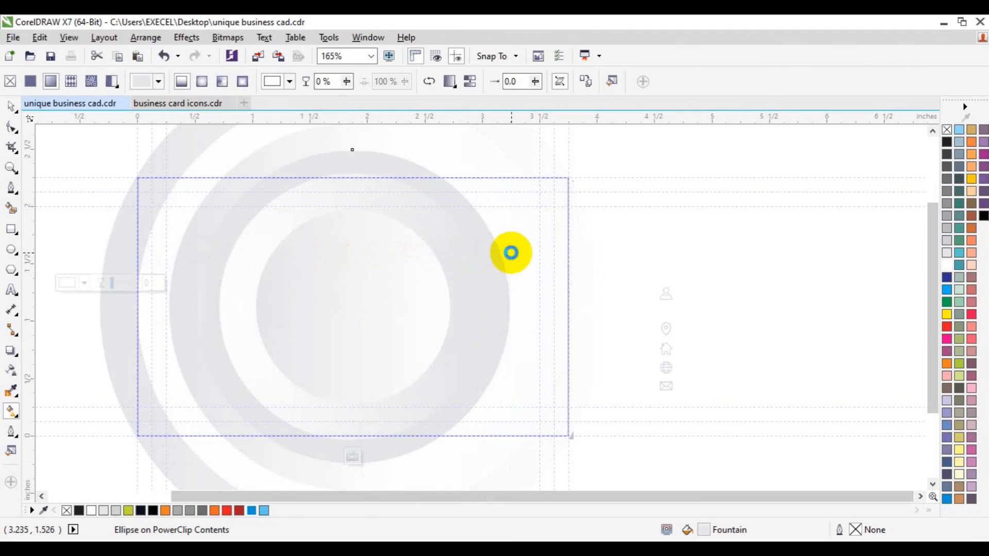
Redraw the 1.982 in circle's gradient from left to right and extend its grey end leftward beyond the circle
click(243, 300)
drag(224, 287, 481, 282)
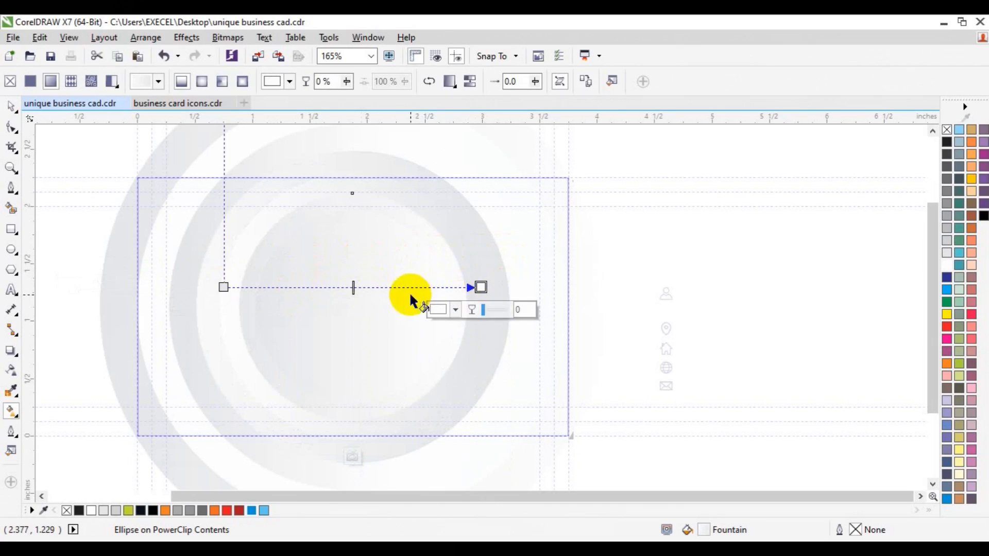
click(481, 287)
click(456, 309)
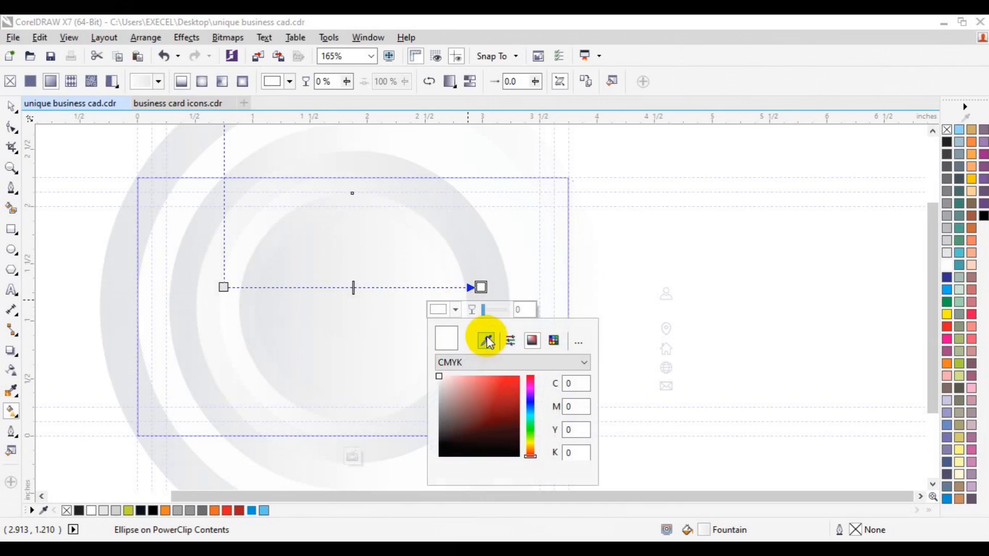
click(222, 289)
drag(222, 289, 169, 287)
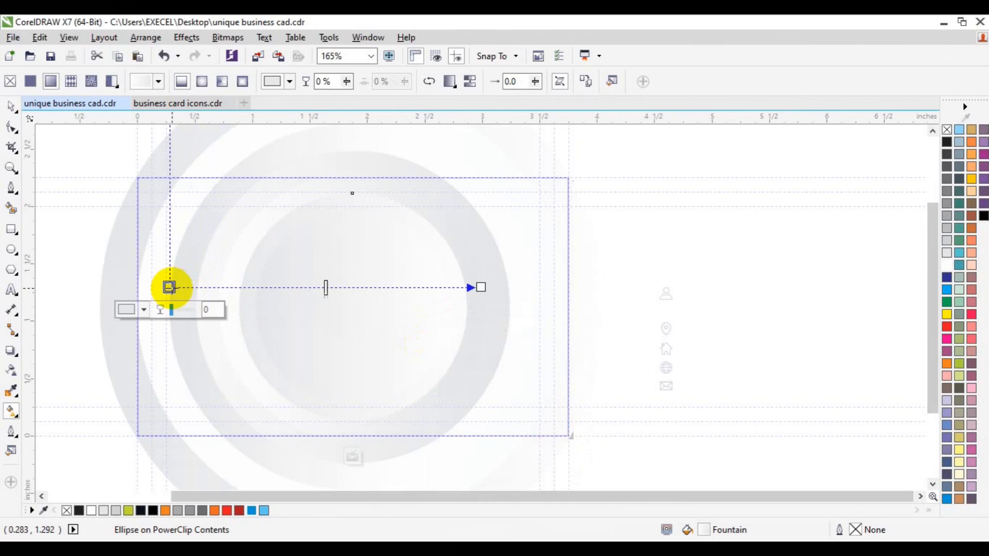
Try a solid grey fill on the 1.982 in circle and undo it
key(space)
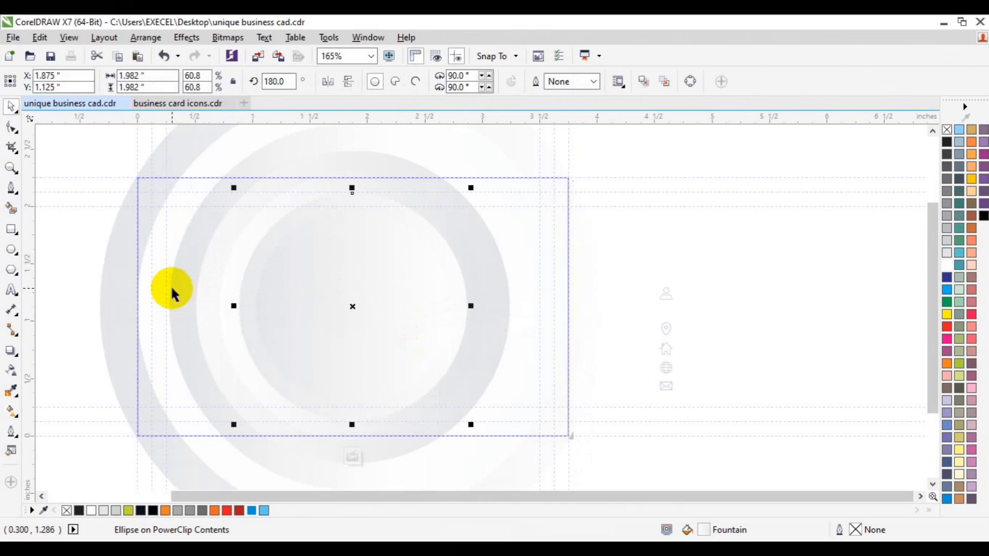
click(946, 229)
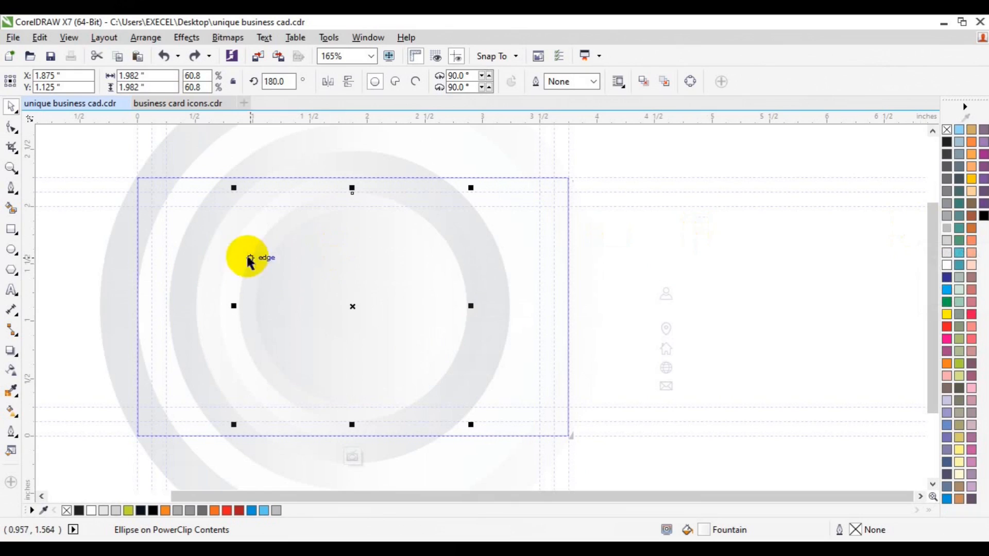
key(ctrl+z)
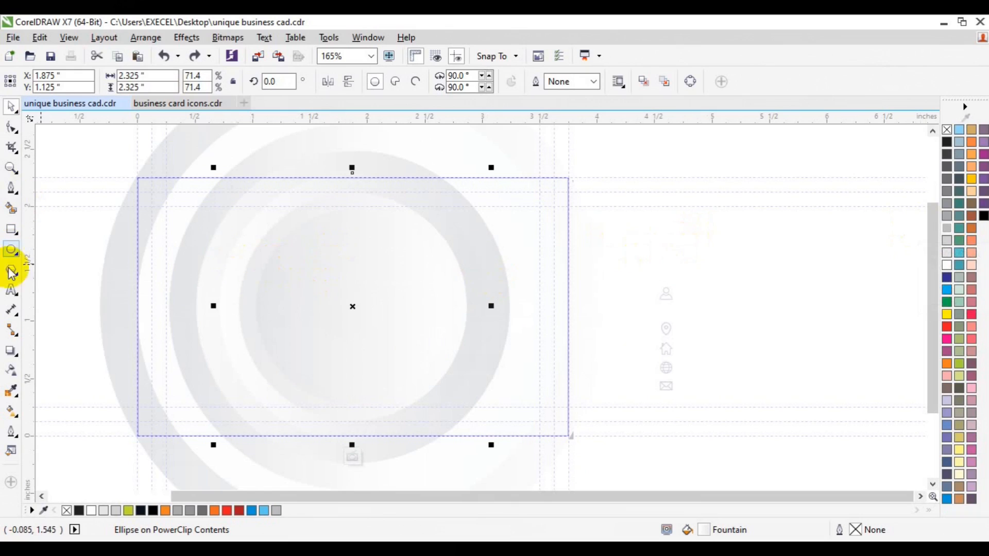
Redraw the 2.325 in circle's gradient from grey at its left edge to white right of its centre
click(11, 410)
click(261, 309)
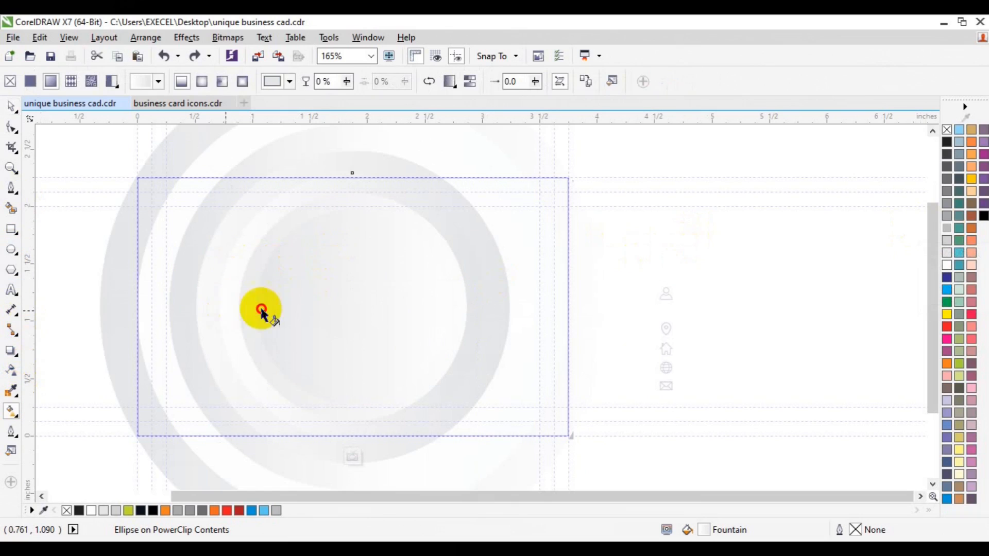
drag(401, 291, 419, 293)
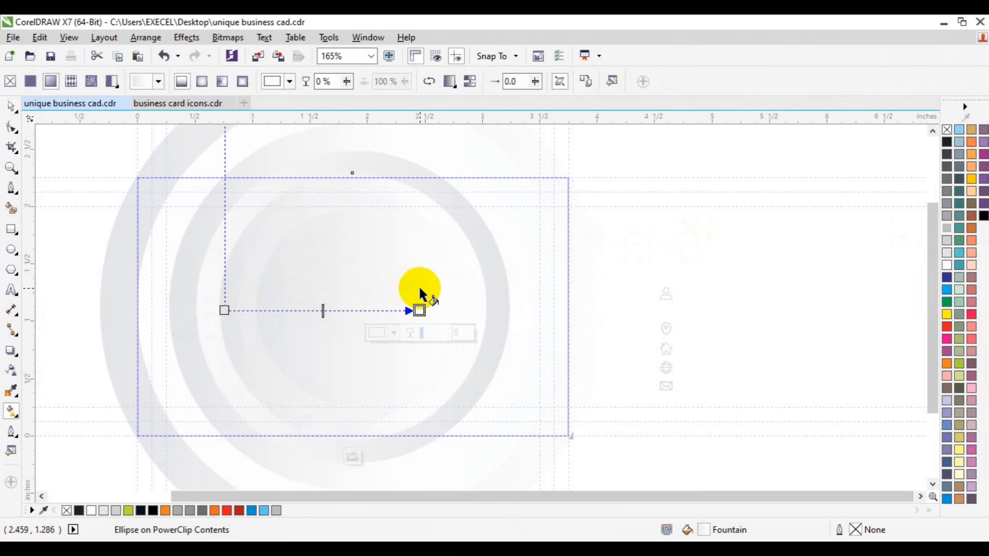
Redraw the 1.982 in circle's gradient horizontally from grey at its left side to white at its right side
click(353, 273)
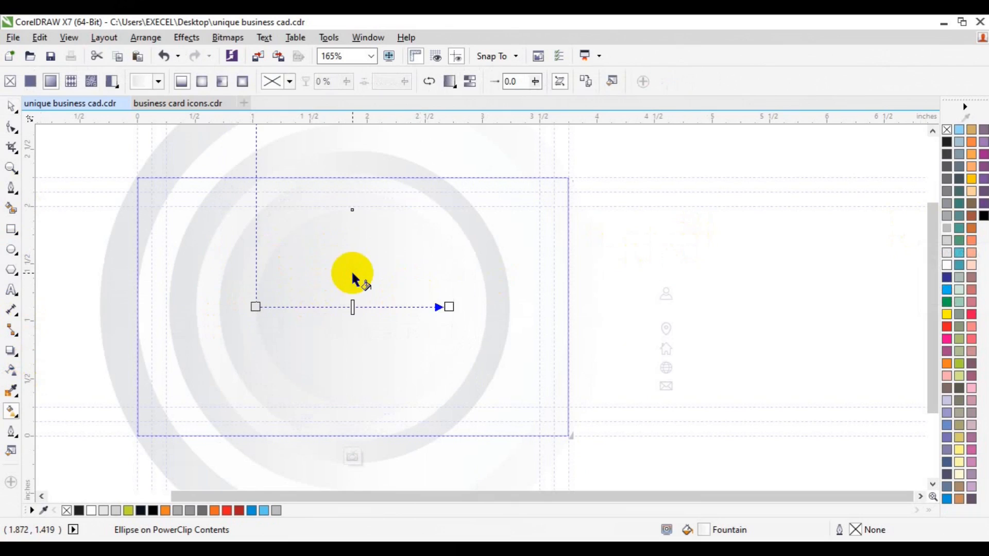
click(272, 241)
drag(246, 267, 462, 266)
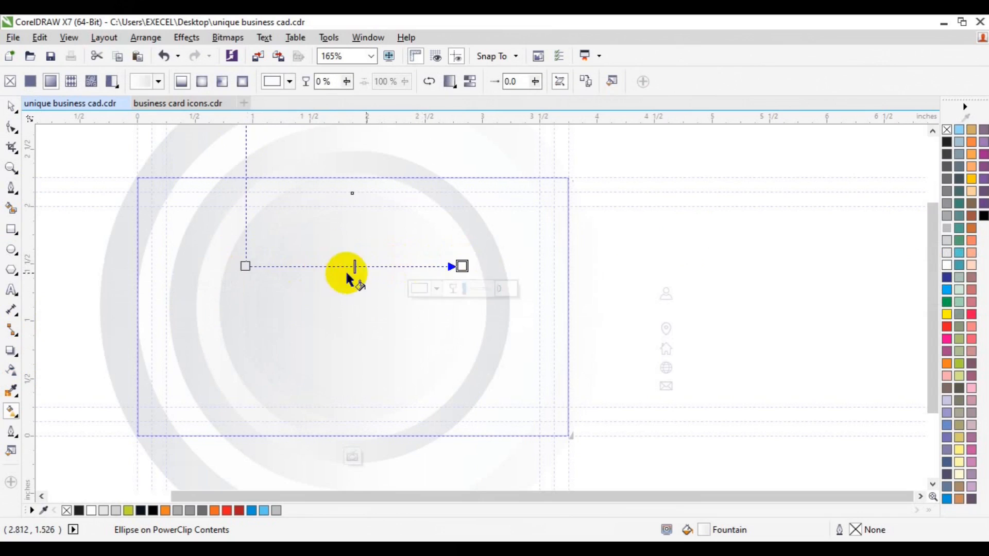
Recolour both ends of the 1.982 in circle's gradient with grey sampled from the neighbouring ring
click(246, 266)
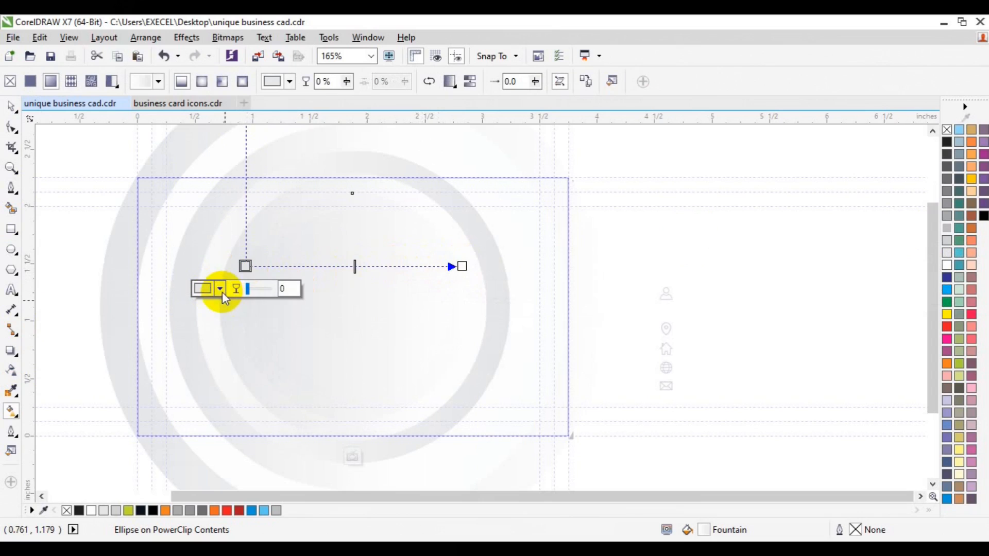
click(222, 292)
click(250, 320)
click(216, 247)
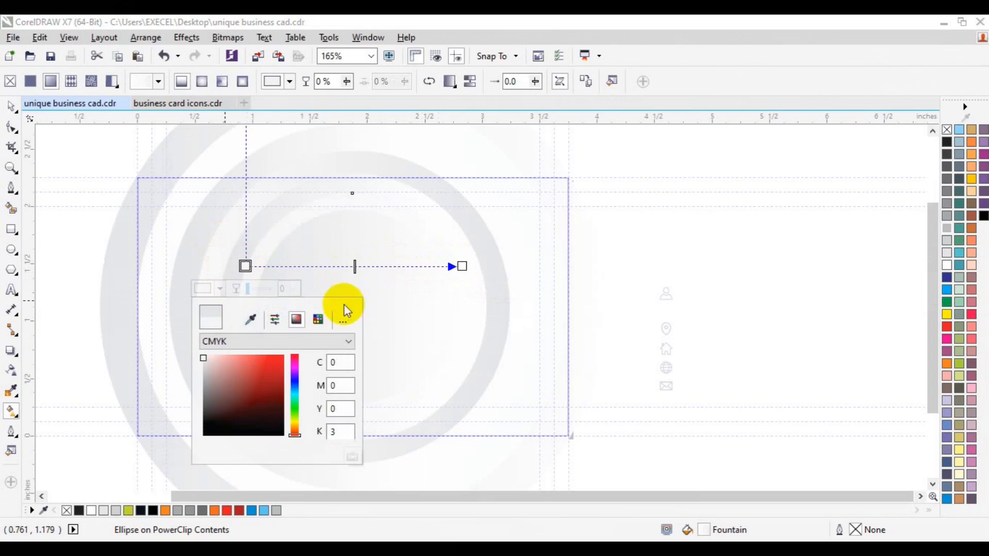
click(461, 267)
click(438, 289)
click(466, 320)
click(186, 304)
Select the innermost 1.689 in circle, then finish editing the background's PowerClip contents and return to the full card
click(317, 296)
click(316, 316)
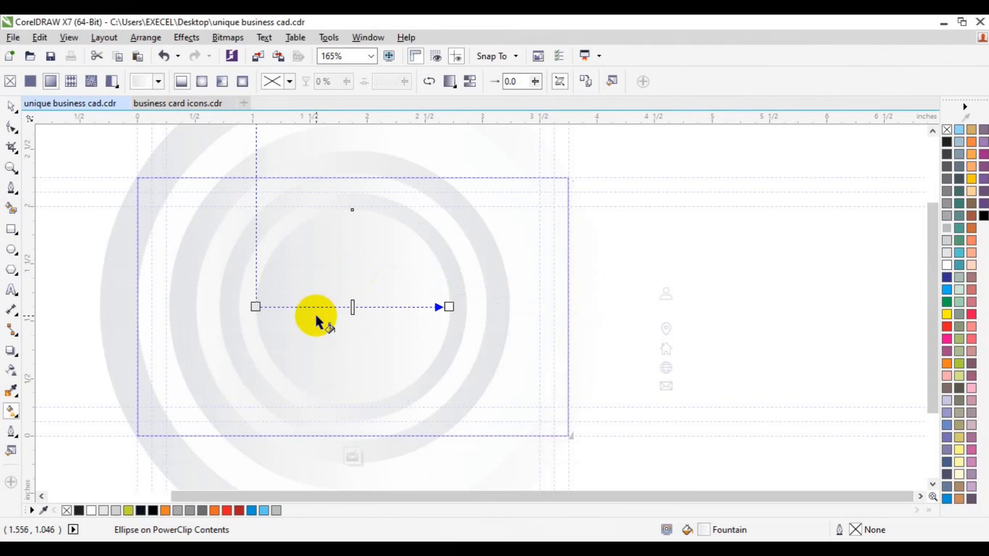
click(11, 107)
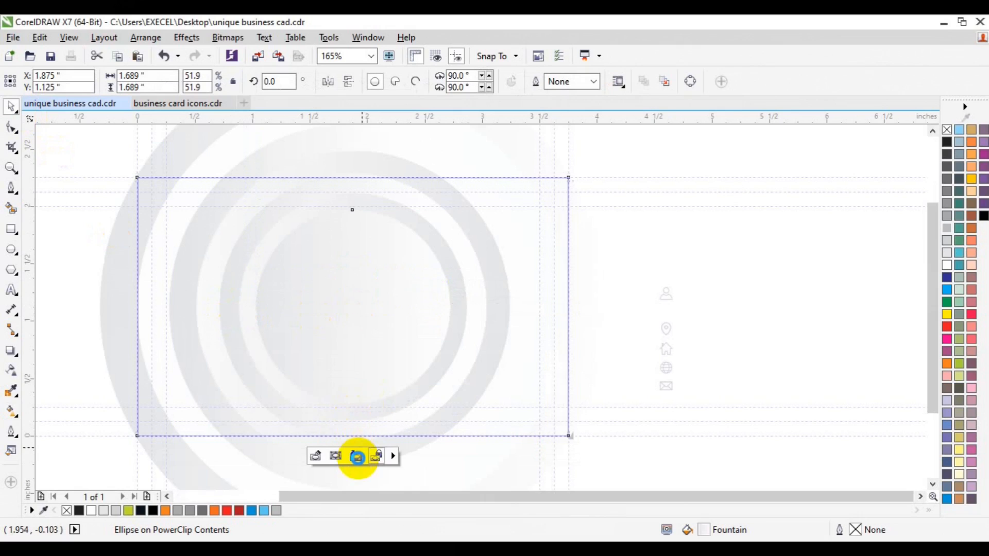
click(355, 456)
click(726, 292)
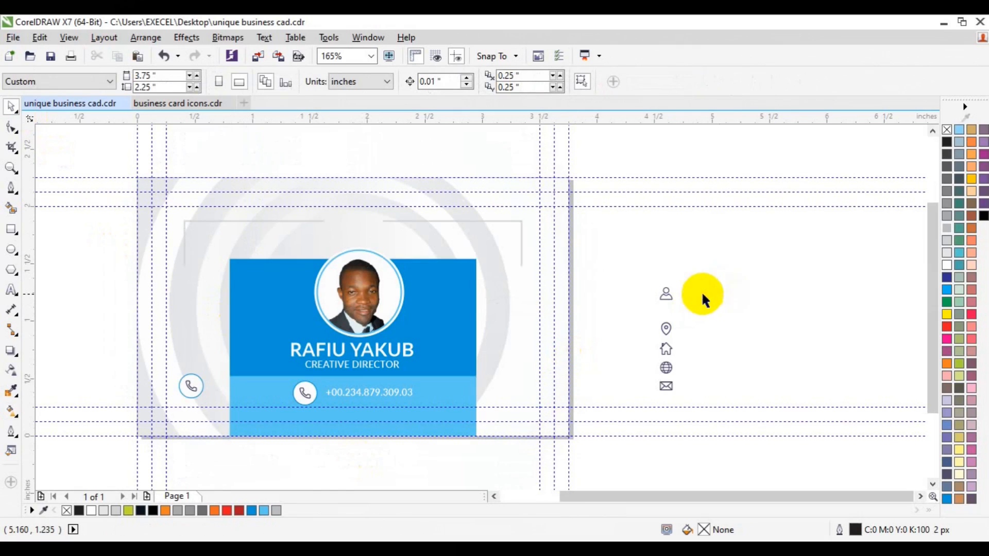
Ungroup the phone badge outside the blue panel and delete the phone icon from its circle
click(191, 387)
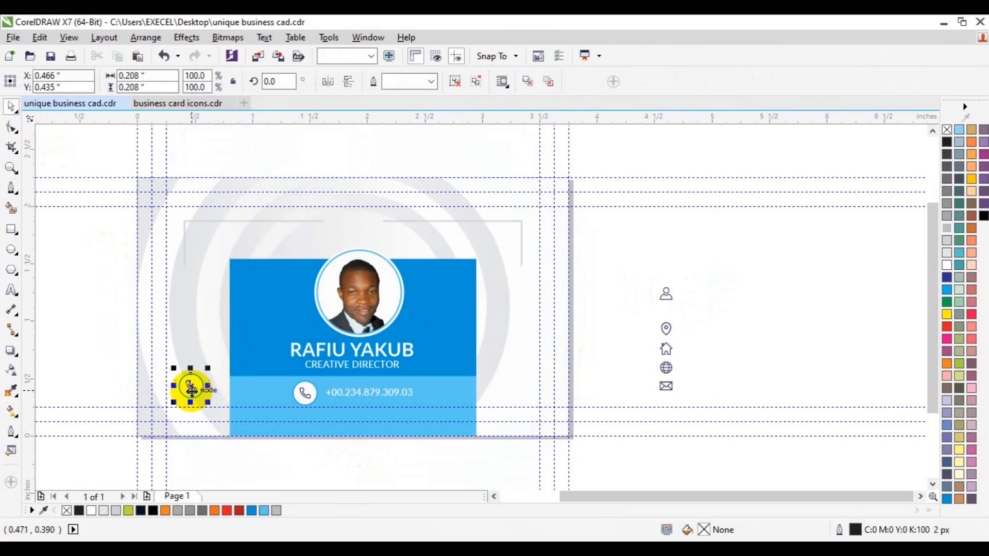
click(461, 82)
click(689, 236)
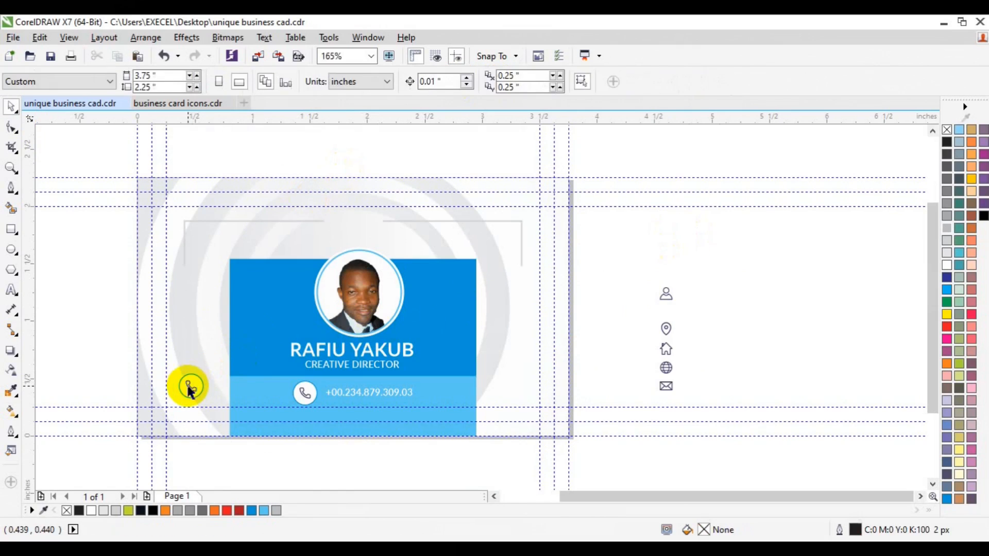
click(187, 386)
key(Delete)
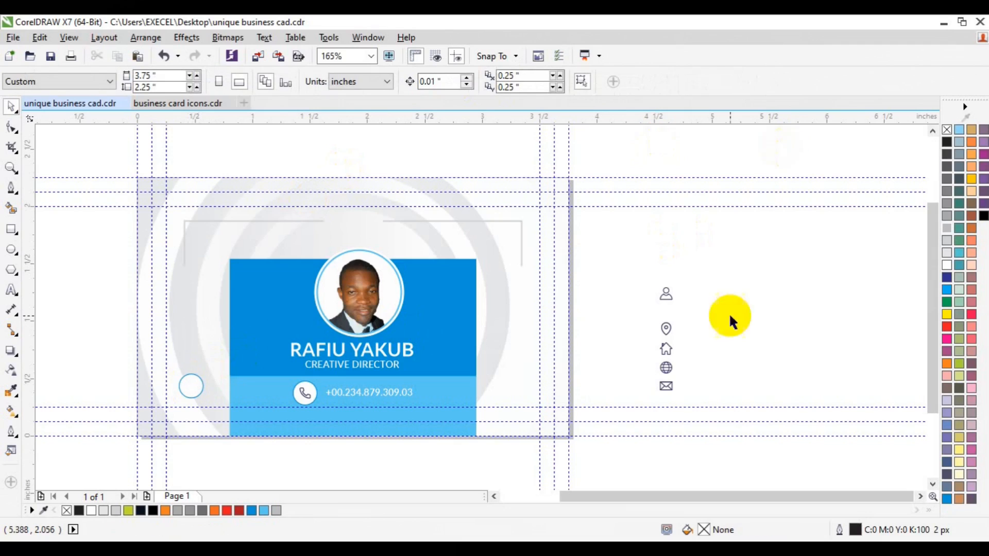
Centre the globe icon in the empty badge circle and group the two objects
drag(666, 368, 188, 385)
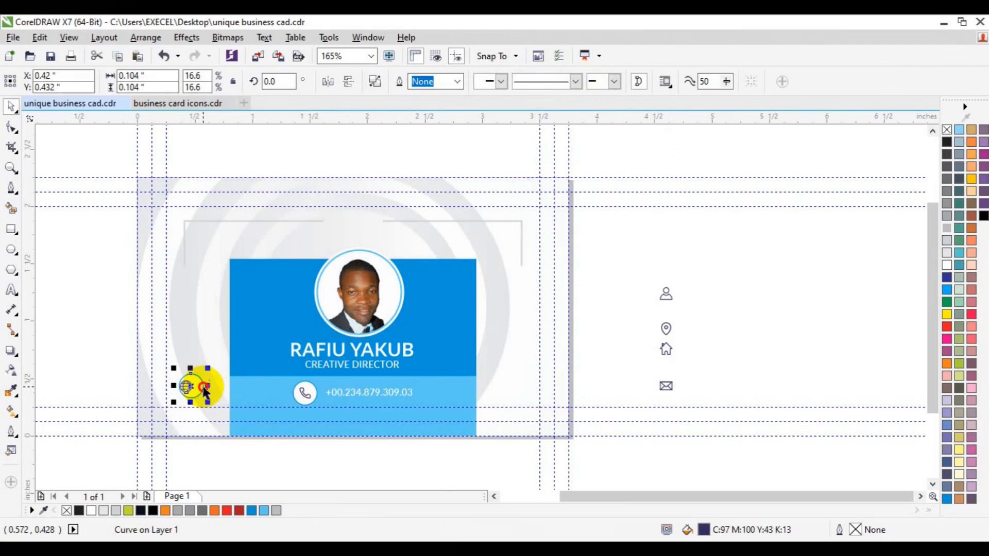
shift+click(204, 388)
key(ctrl+g)
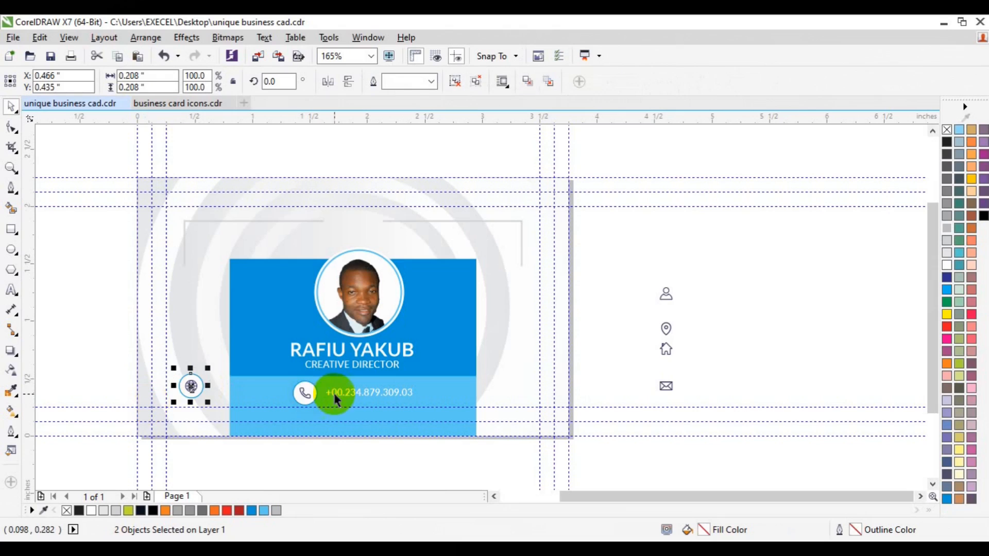
Ungroup the phone contact line and copy its number text above the globe badge, filled with Sky Blue
click(345, 395)
key(ctrl+u)
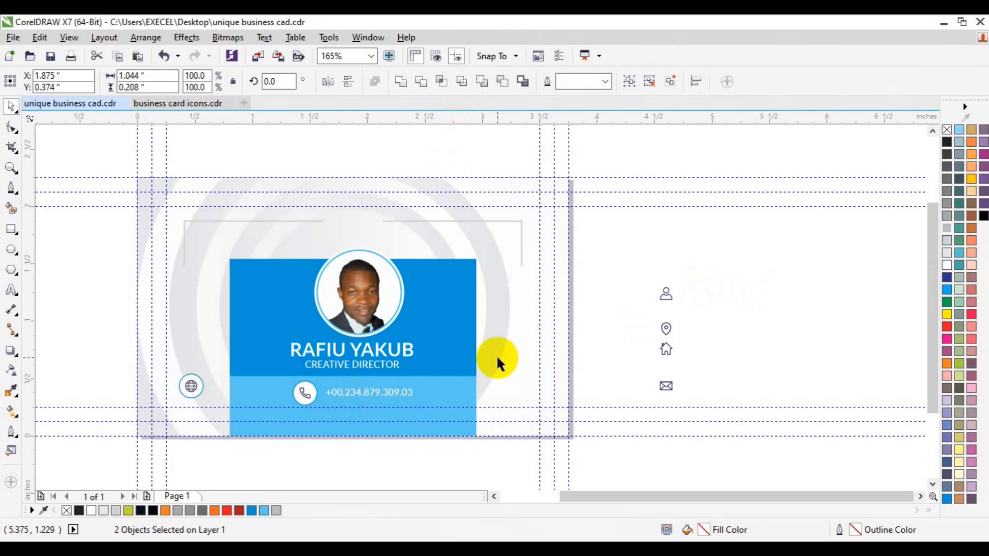
click(407, 392)
drag(407, 395, 159, 320)
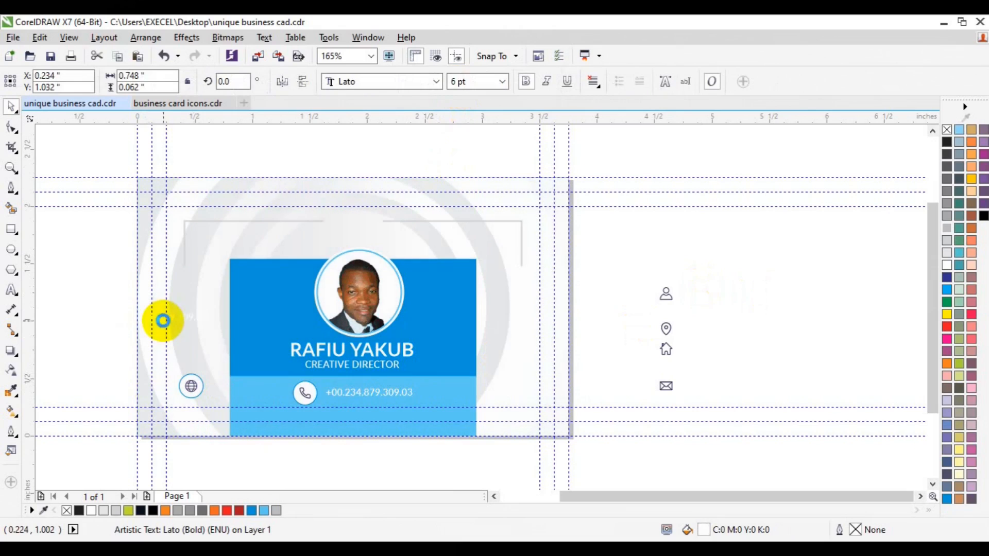
click(252, 510)
click(11, 290)
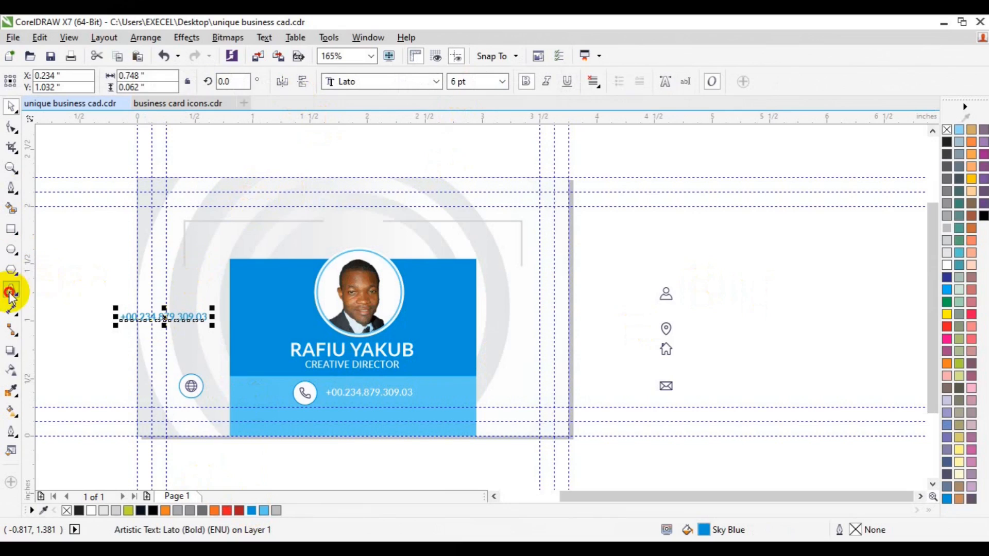
click(159, 315)
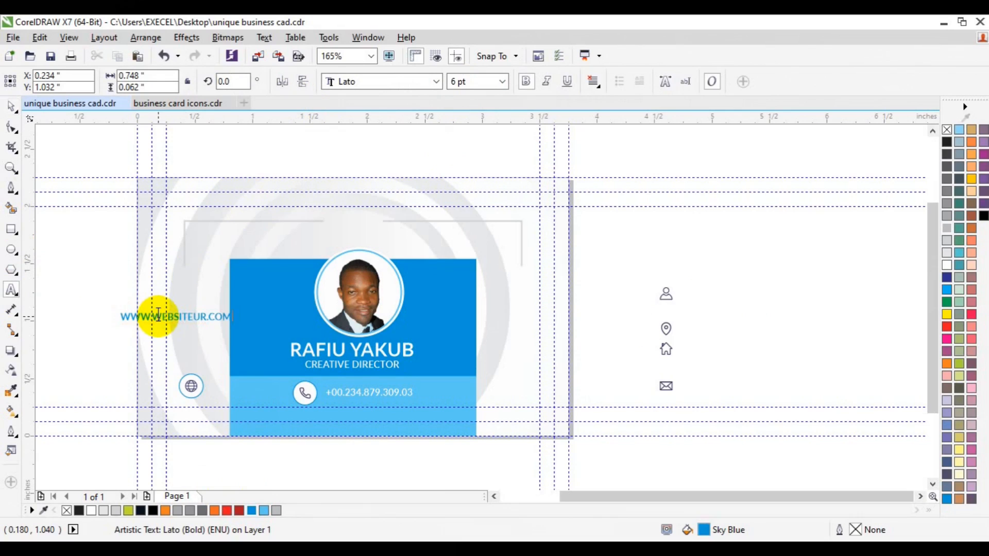
key(shift+F3)
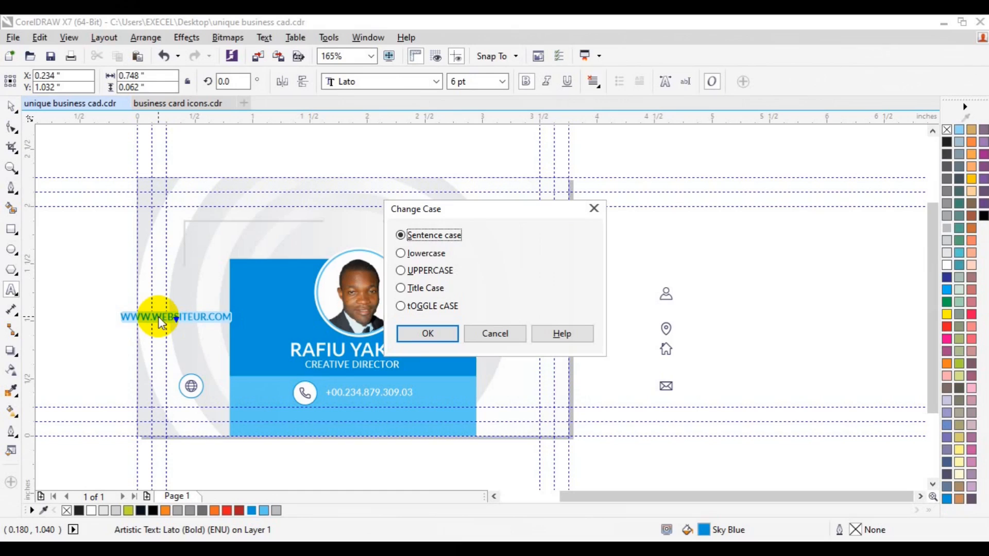
key(Return)
click(10, 106)
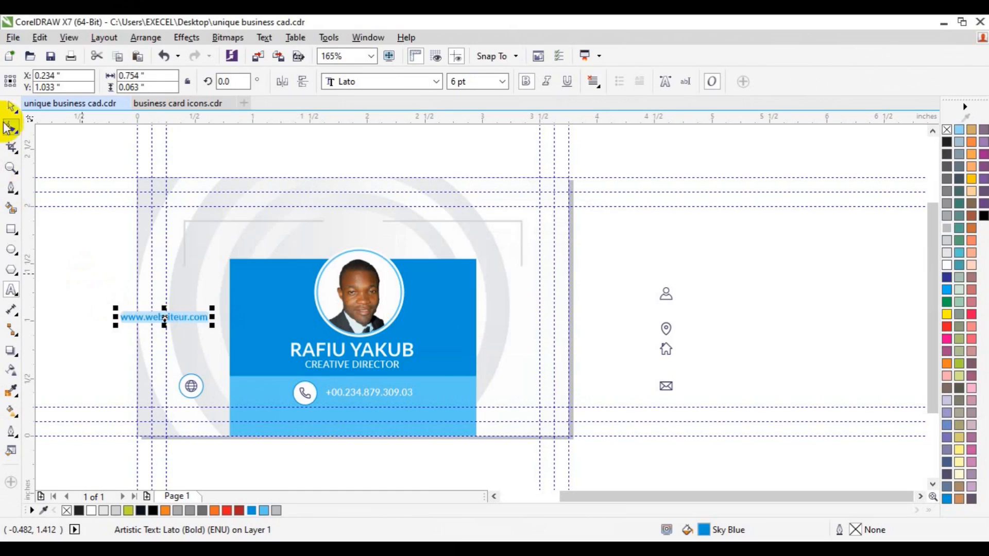
Try rotating the website text by 180° and undo the rotation
click(162, 317)
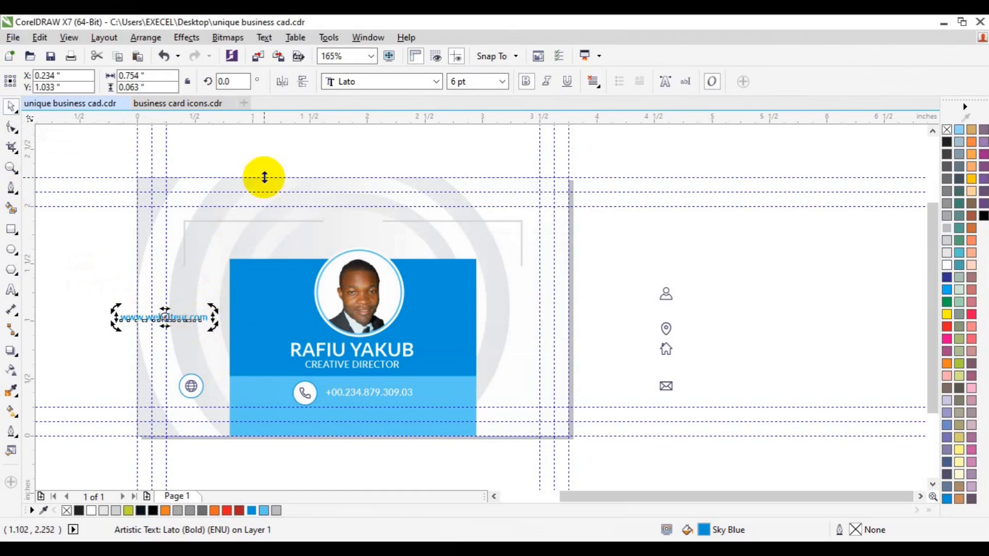
double_click(221, 83)
text(1)
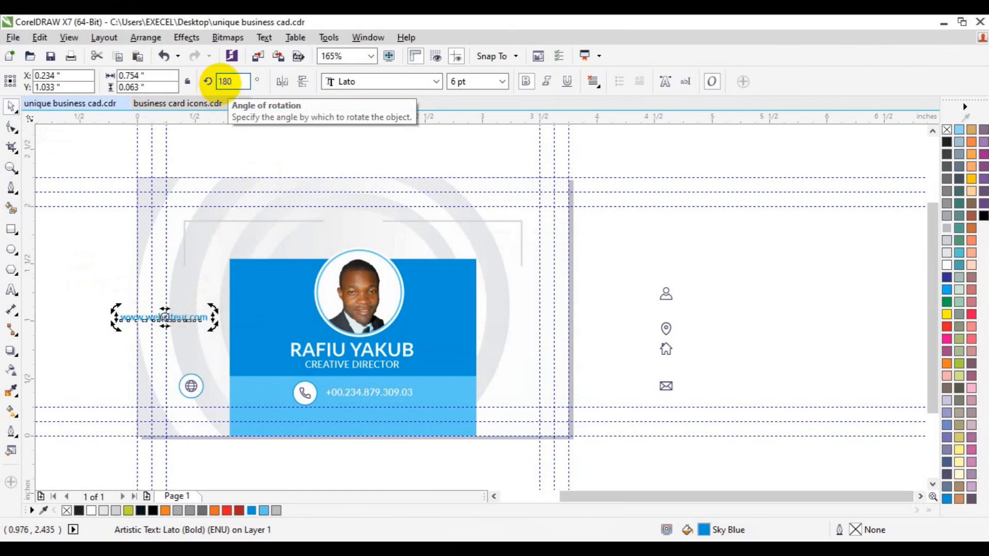
text(80)
key(Return)
key(ctrl+a)
key(ctrl+z)
key(ctrl+z)
Rotate the website text by 90° so it reads vertically
double_click(223, 83)
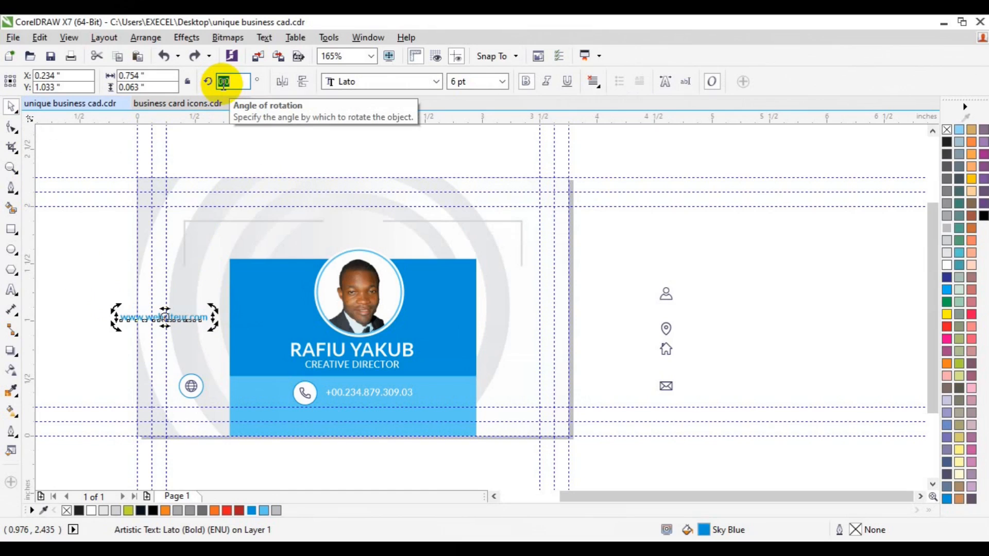
key(Return)
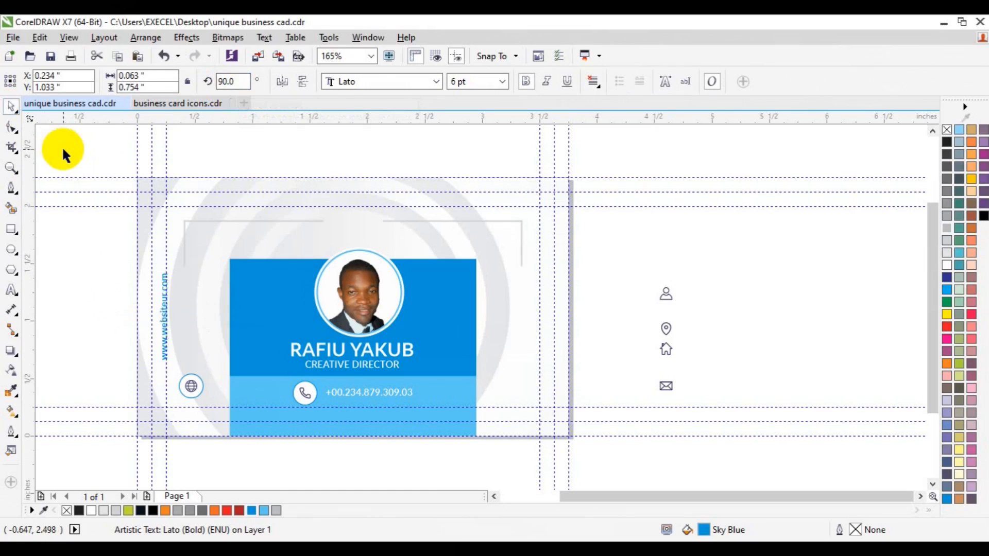
click(62, 150)
Place the vertical website text directly above the globe badge, centre them on each other and group them
drag(164, 327, 190, 323)
shift+click(191, 387)
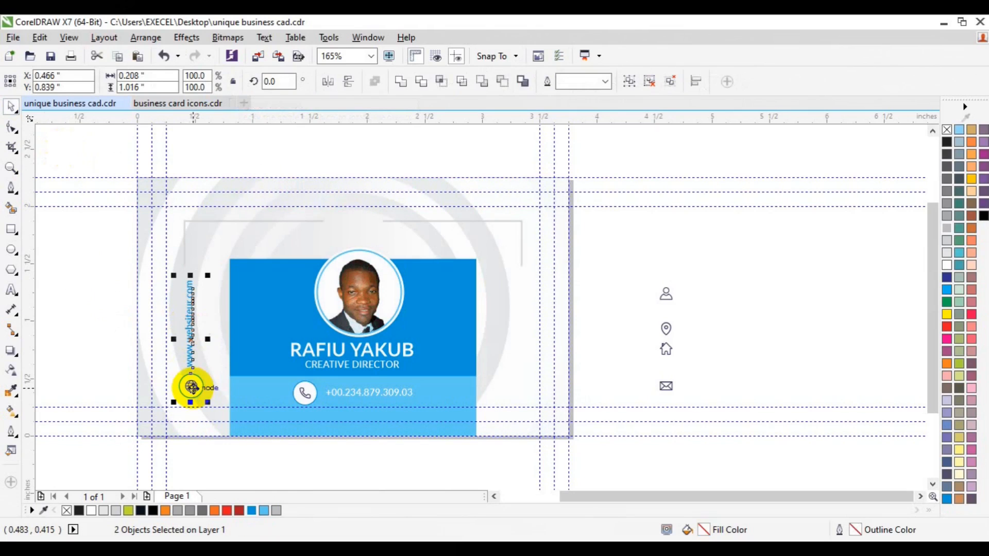
key(c)
key(ctrl+g)
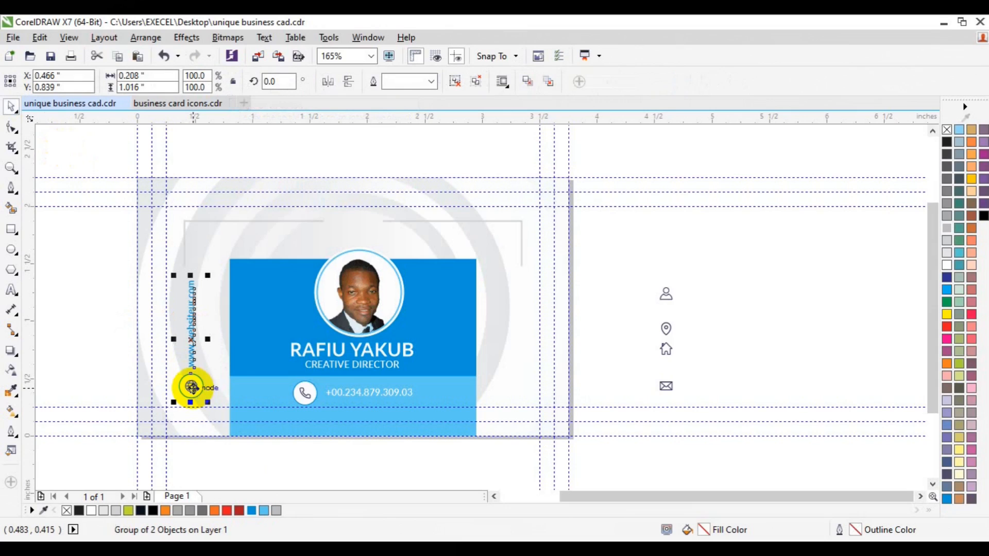
Align the website group with the frame's left side and shift it so it is centred below the frame's left line
shift+click(213, 221)
key(r)
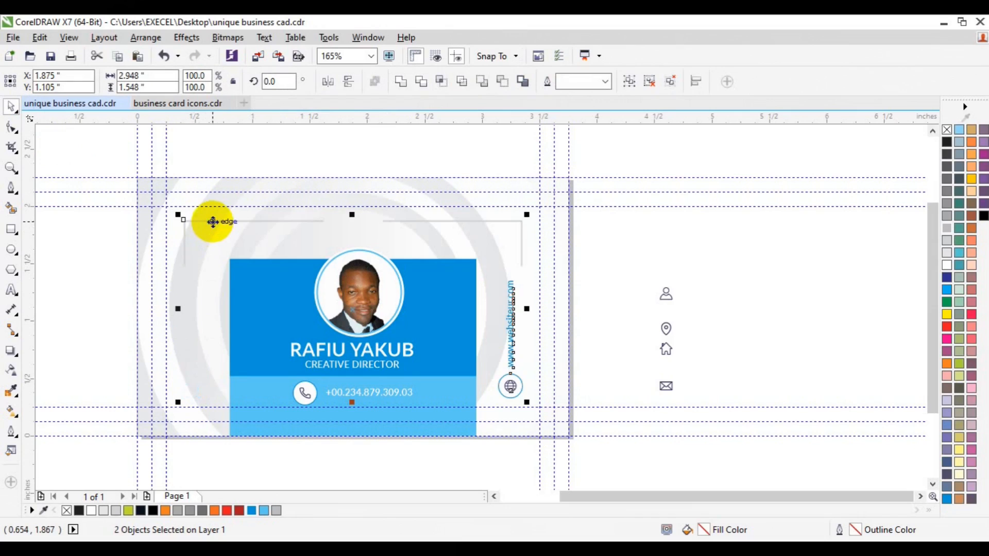
key(l)
click(118, 242)
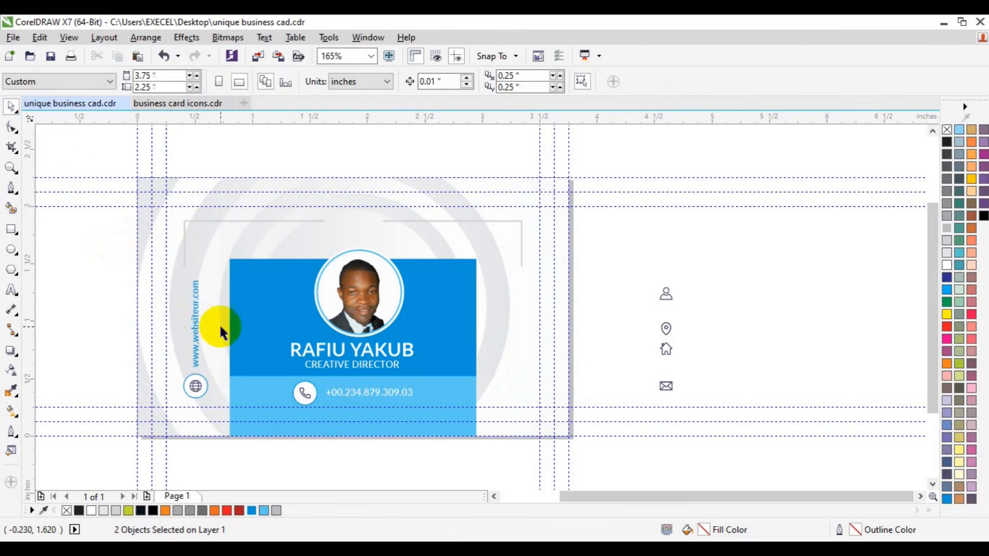
click(197, 348)
drag(196, 343, 198, 348)
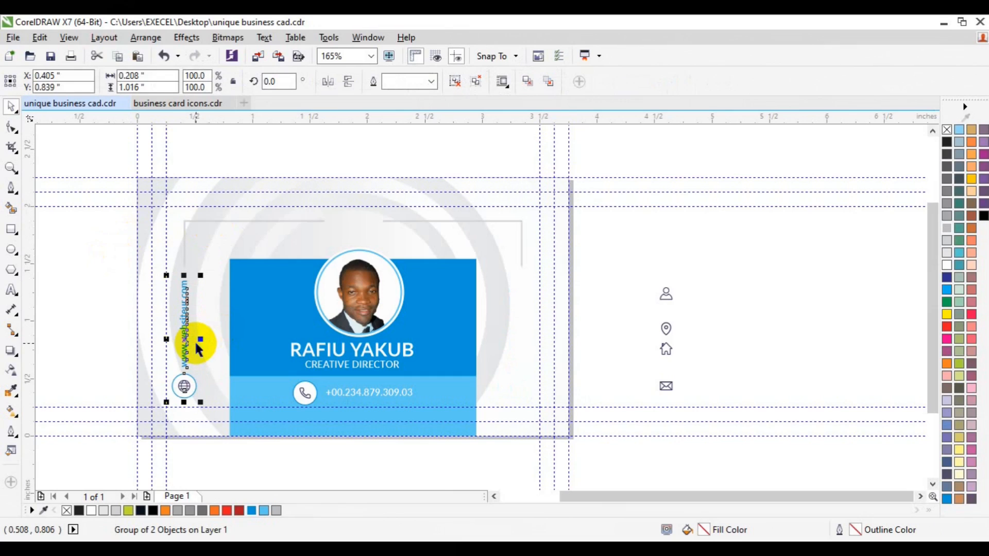
Copy the website group below the frame's right line, level with the original group
drag(184, 343, 523, 347)
shift+click(185, 338)
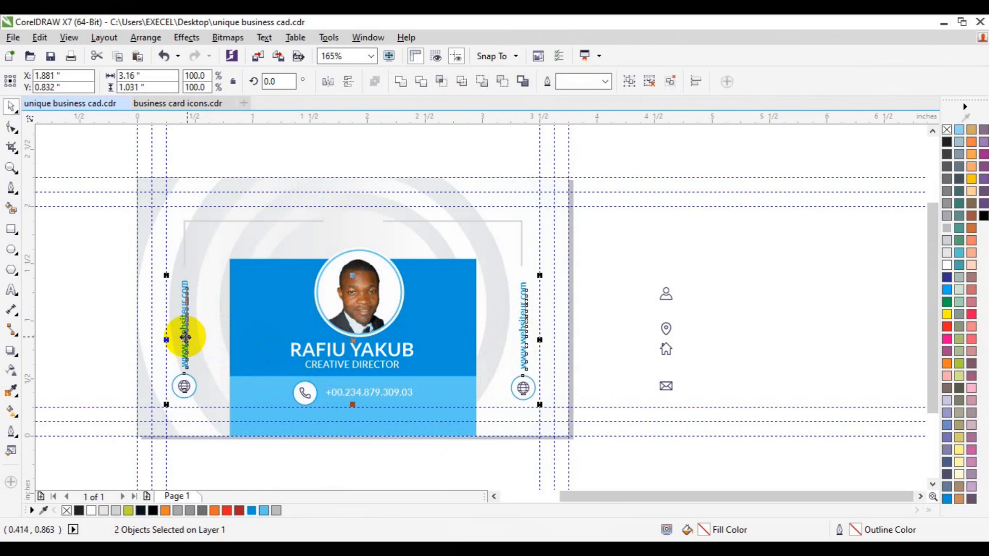
Ungroup the copied website group and its badge, and delete the globe icon from the circle
click(524, 388)
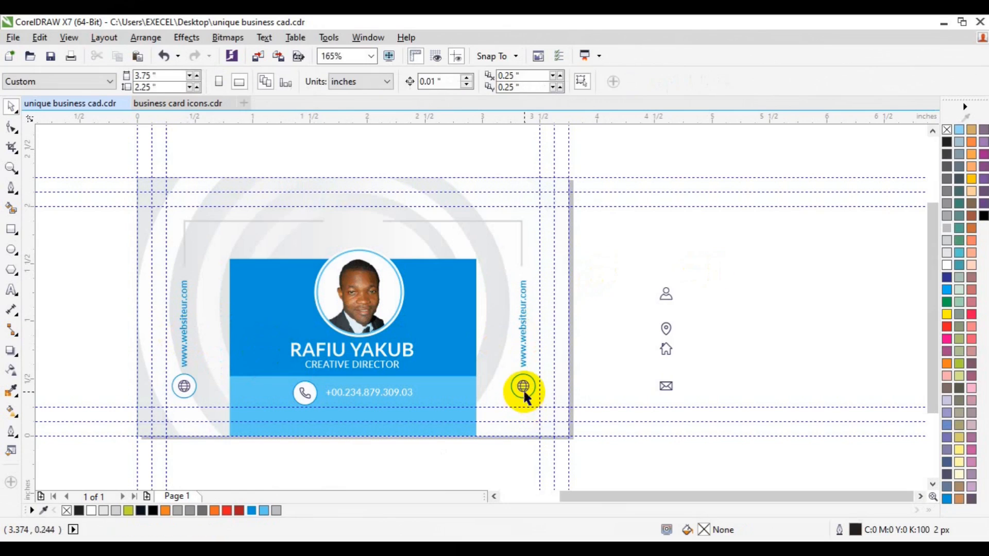
click(454, 82)
click(813, 243)
click(524, 386)
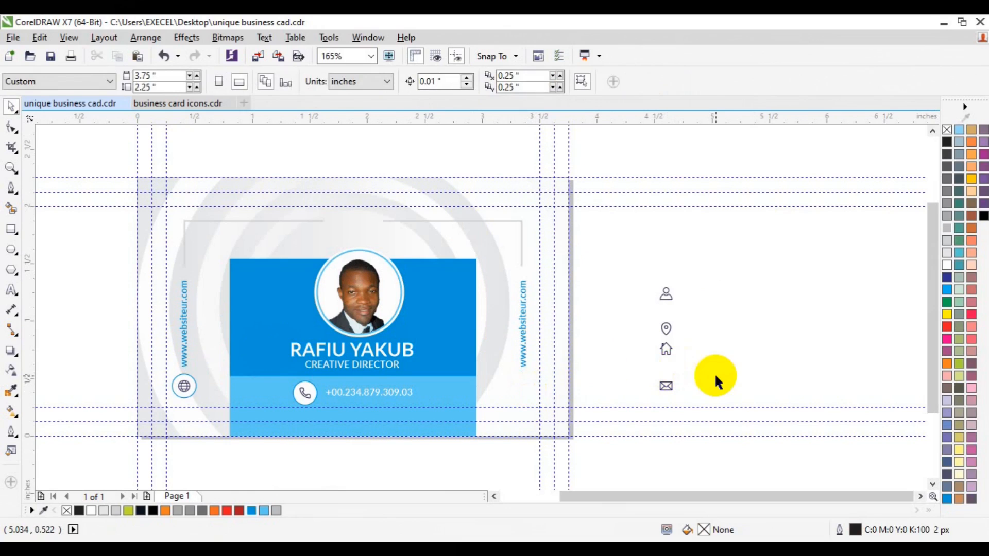
click(455, 82)
click(523, 387)
Group the location pin's parts and centre the pin in the empty circle on the card's right side
drag(523, 387, 666, 385)
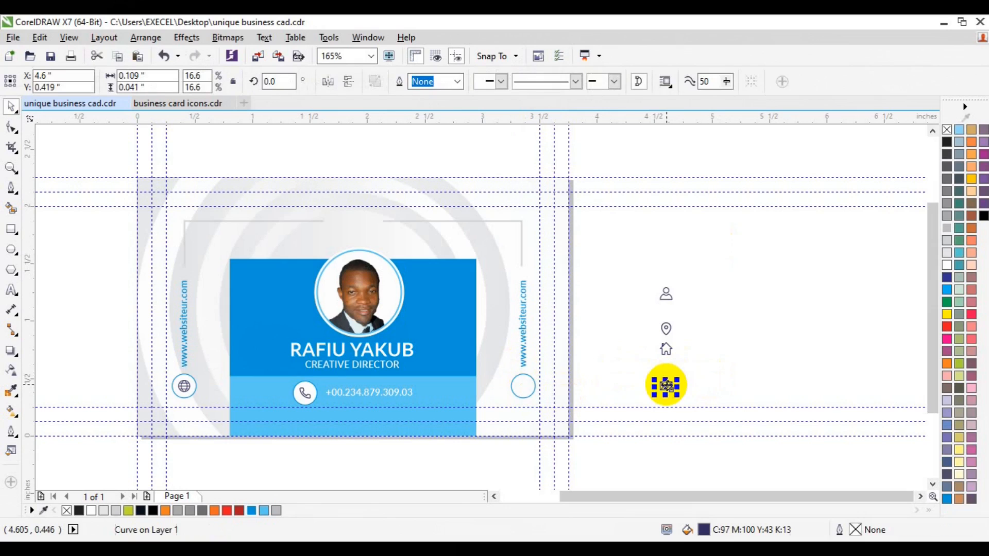
drag(680, 314, 650, 341)
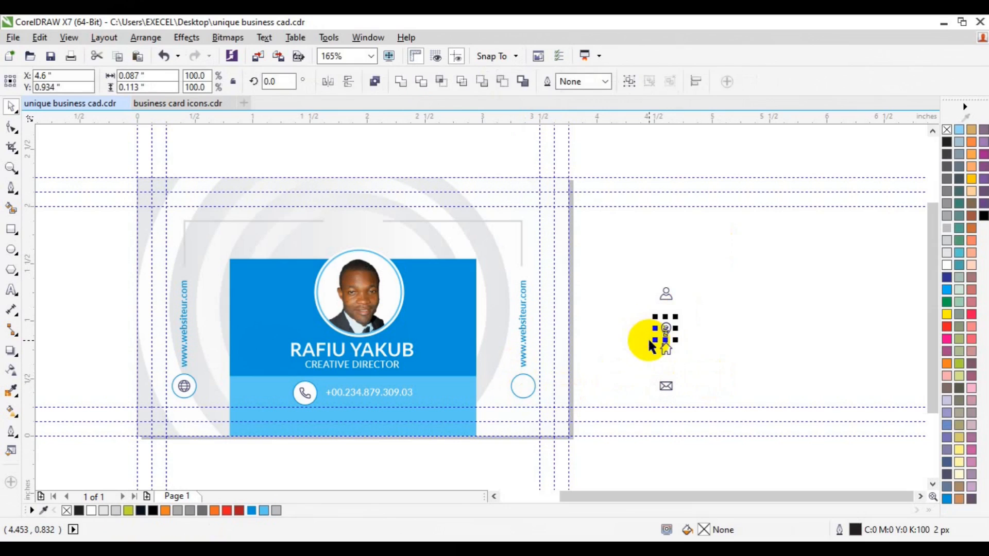
drag(515, 395, 522, 387)
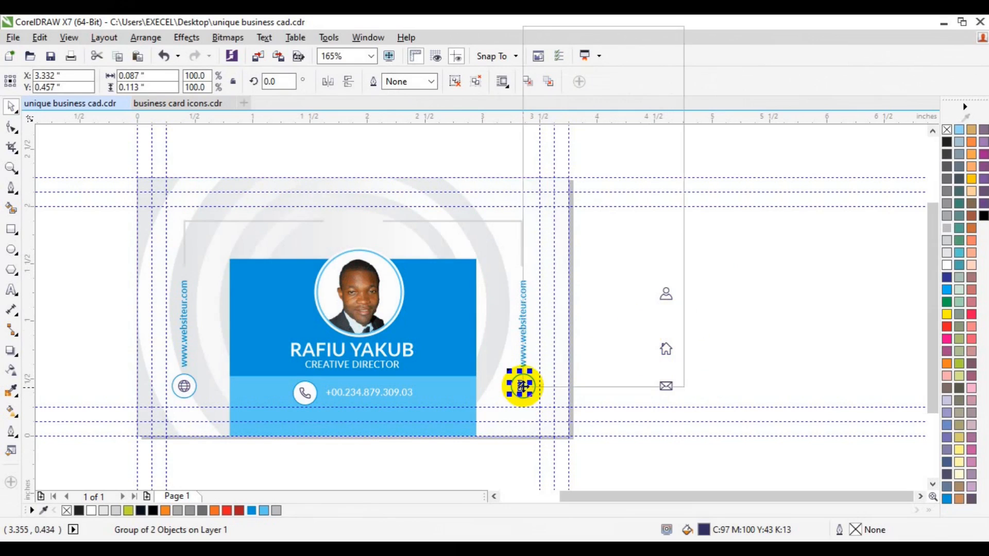
right_click(521, 387)
mouse_move(600, 238)
click(733, 244)
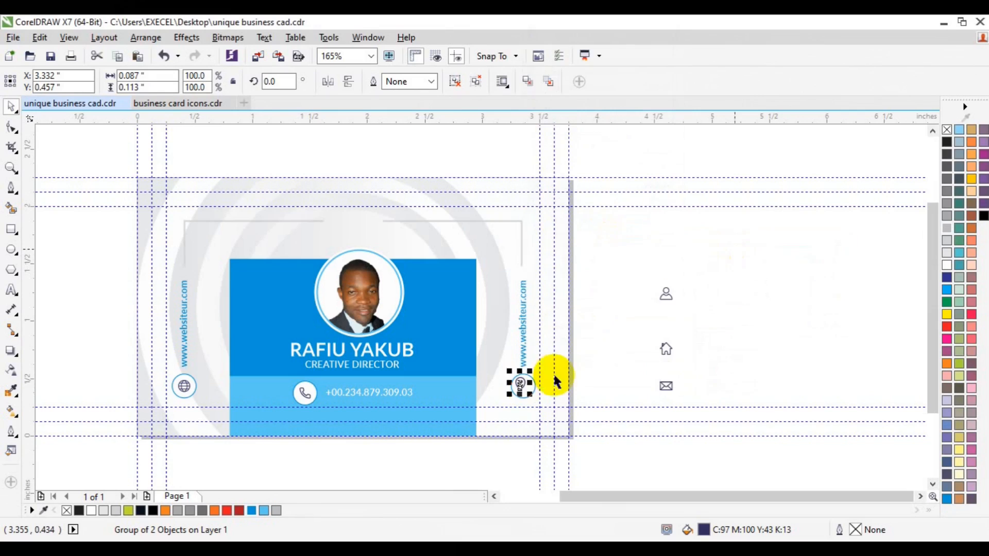
shift+click(535, 388)
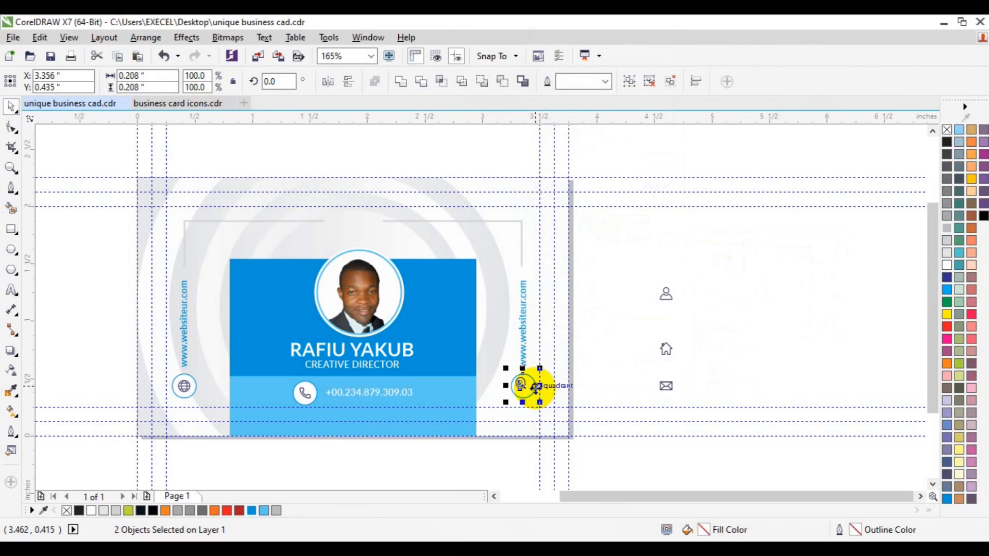
click(731, 314)
Replace the copied vertical website text above the location pin with the street address
click(12, 290)
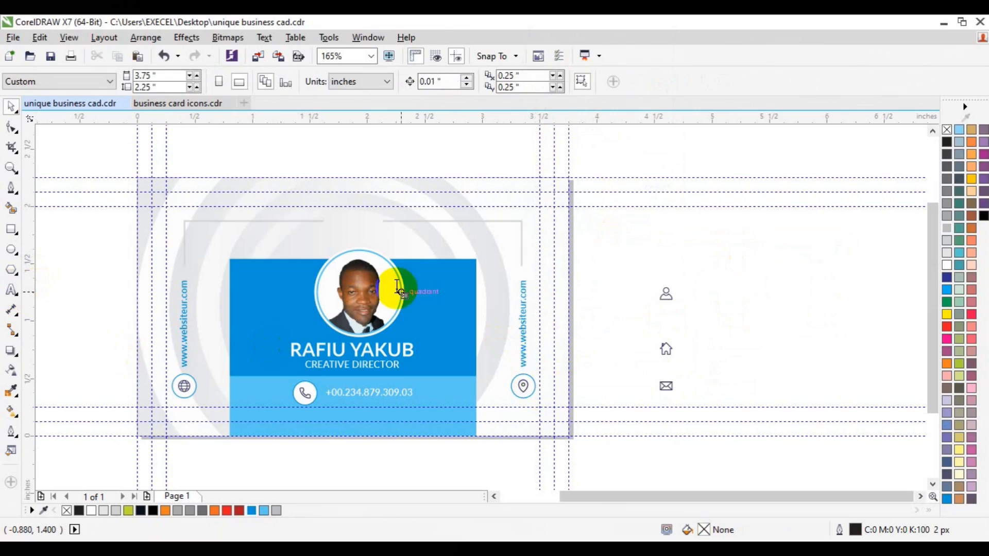
click(522, 351)
double_click(521, 350)
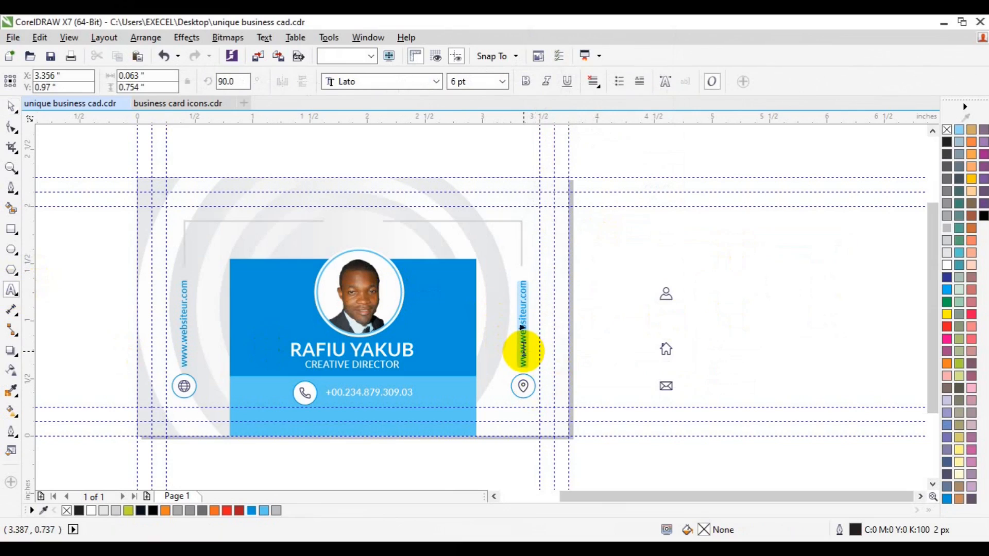
key(BackSpace)
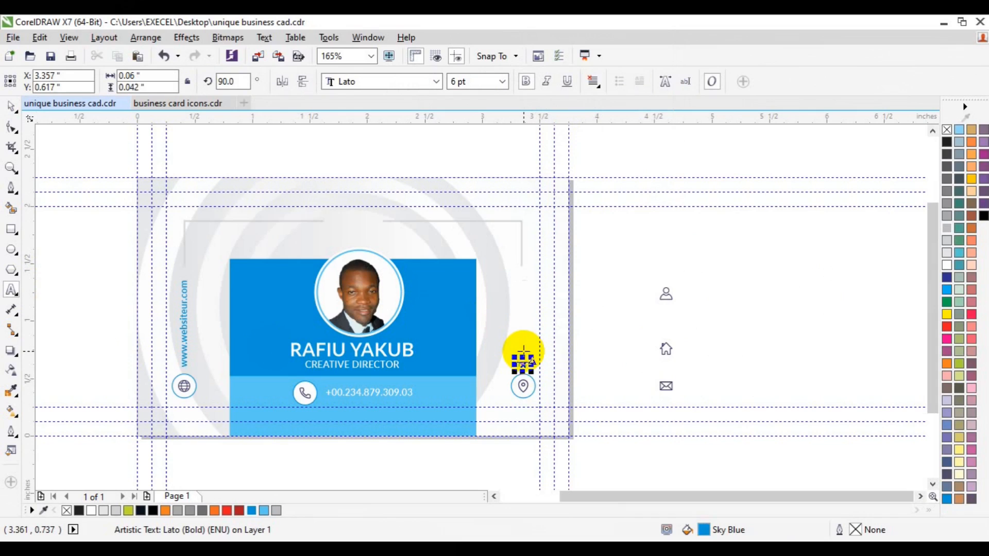
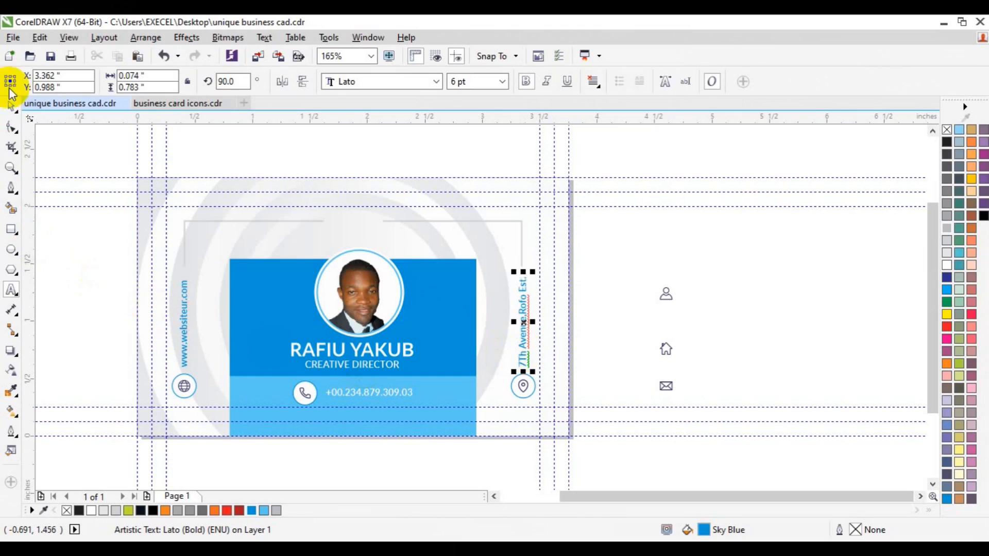
click(11, 106)
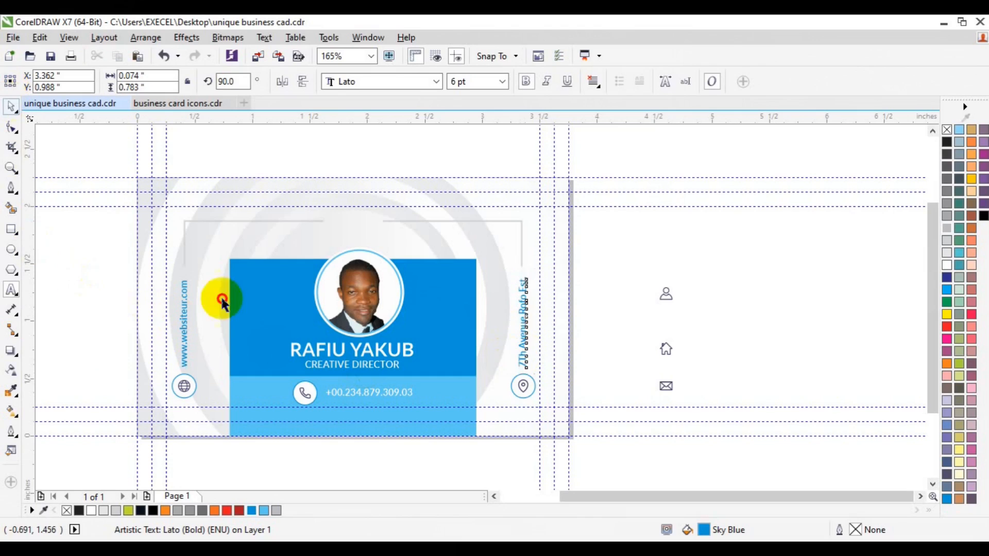
click(531, 387)
shift+click(523, 338)
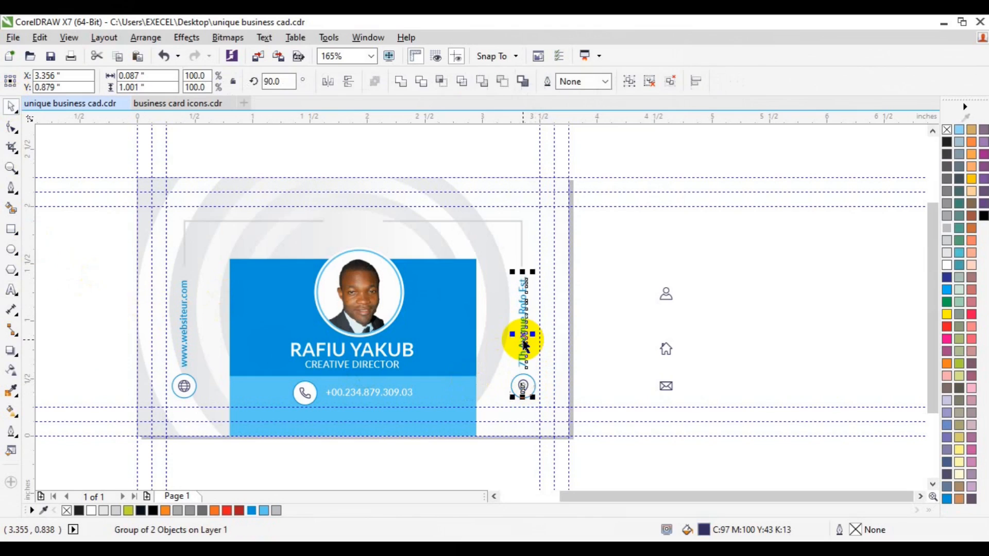
key(ctrl+g)
shift+click(183, 361)
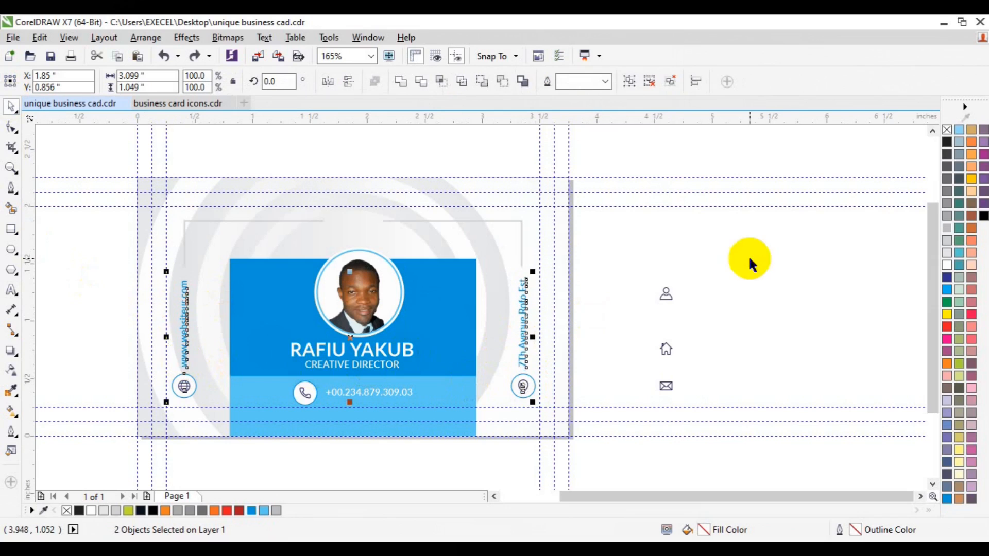
click(585, 397)
Group the location pin with its circle, and group that badge with the vertical address text
drag(593, 361, 498, 419)
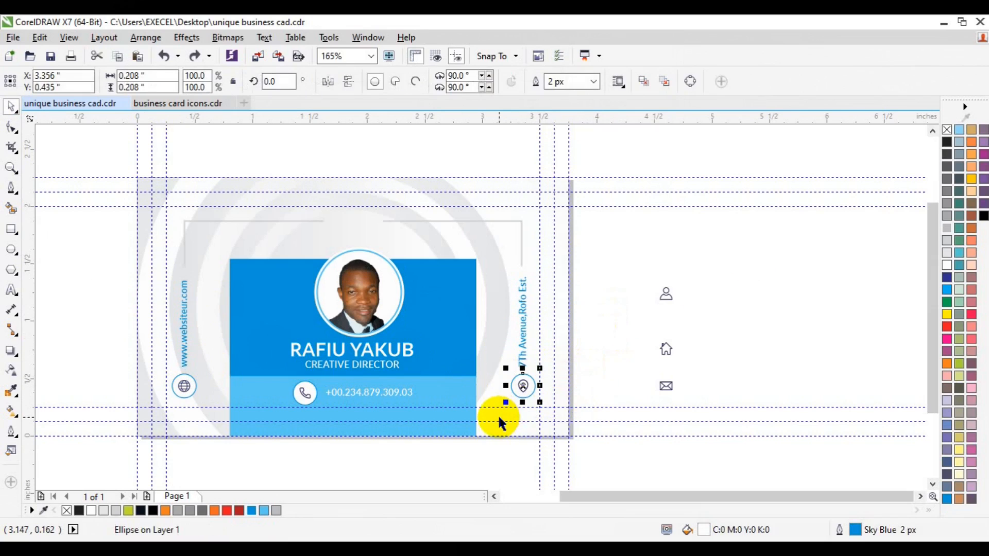
click(592, 354)
click(522, 388)
click(454, 81)
click(523, 388)
drag(603, 348, 500, 423)
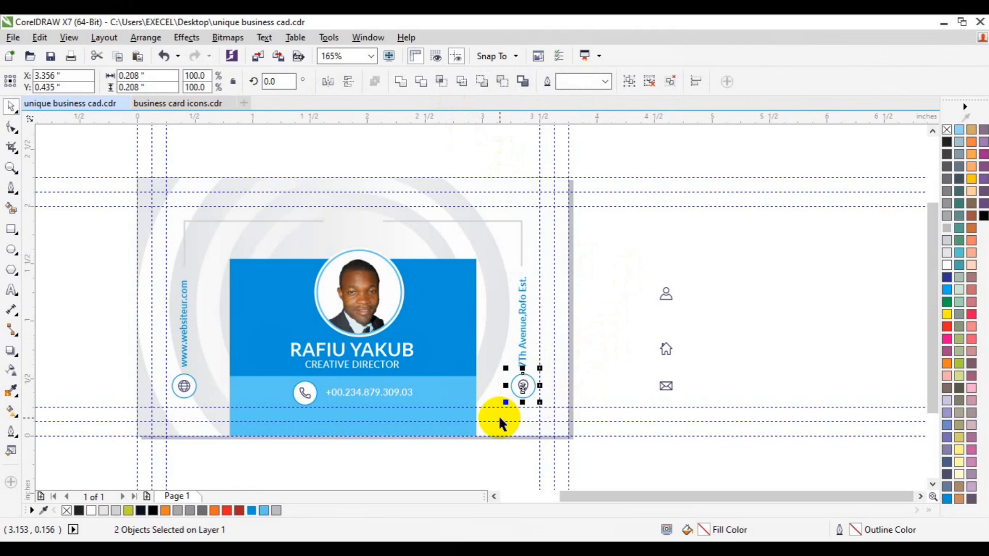
key(ctrl+g)
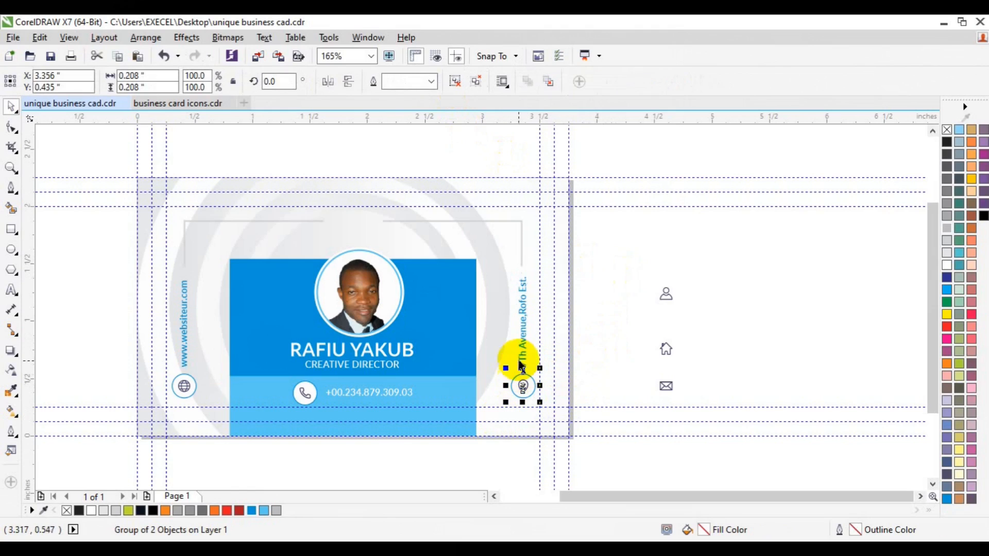
shift+click(523, 355)
key(ctrl+g)
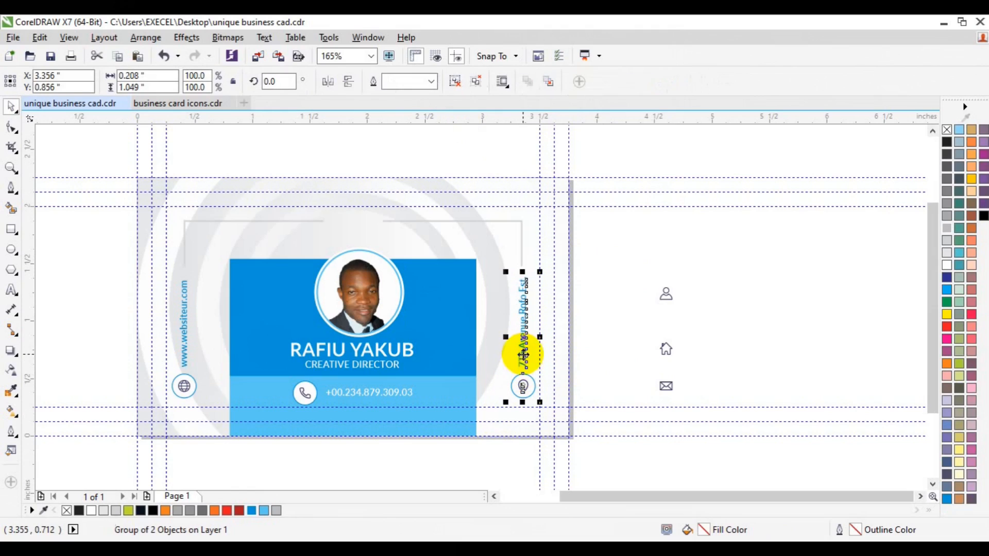
Group the website line and the address line together
click(185, 354)
shift+click(521, 360)
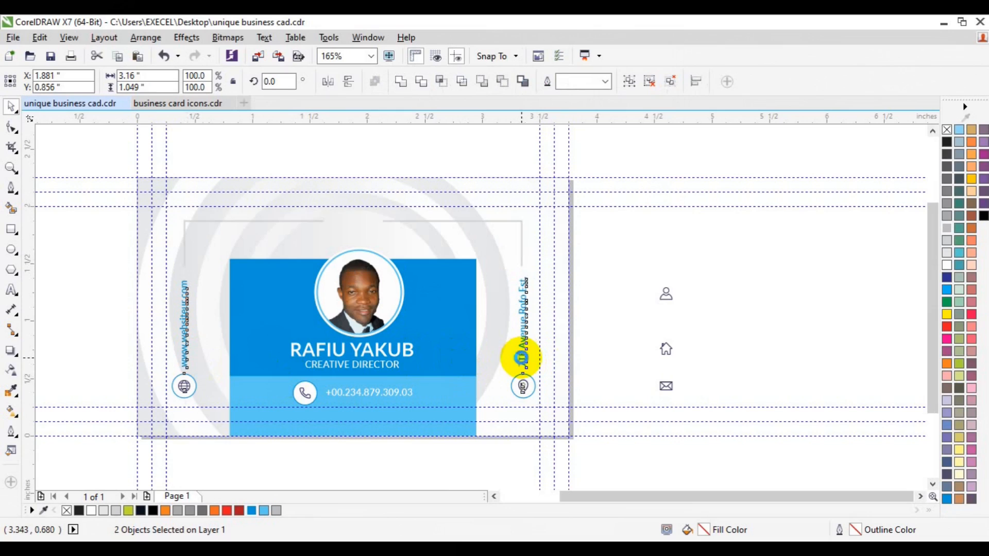
key(ctrl+g)
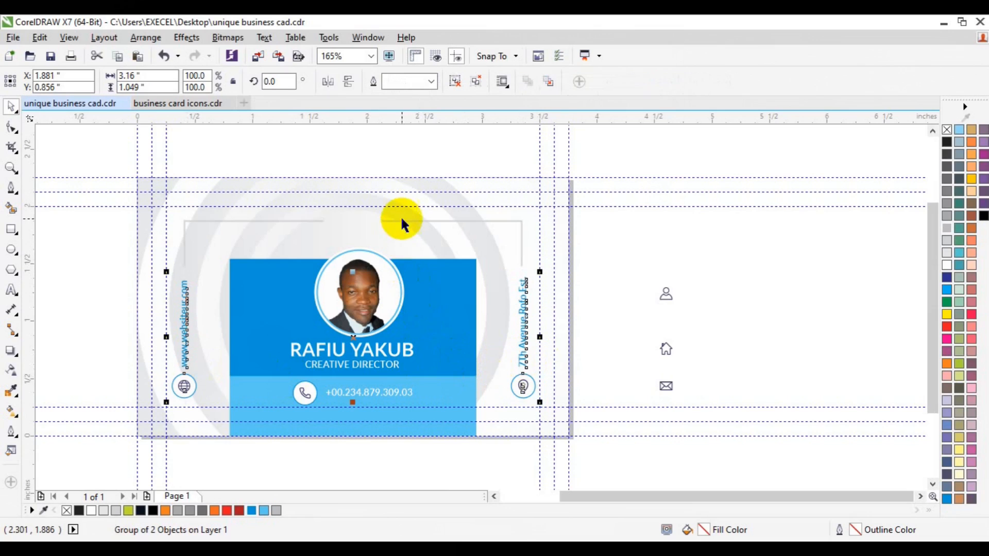
Centre the website and address group horizontally with the frame, group it with the frame, and move the result up slightly
shift+click(408, 222)
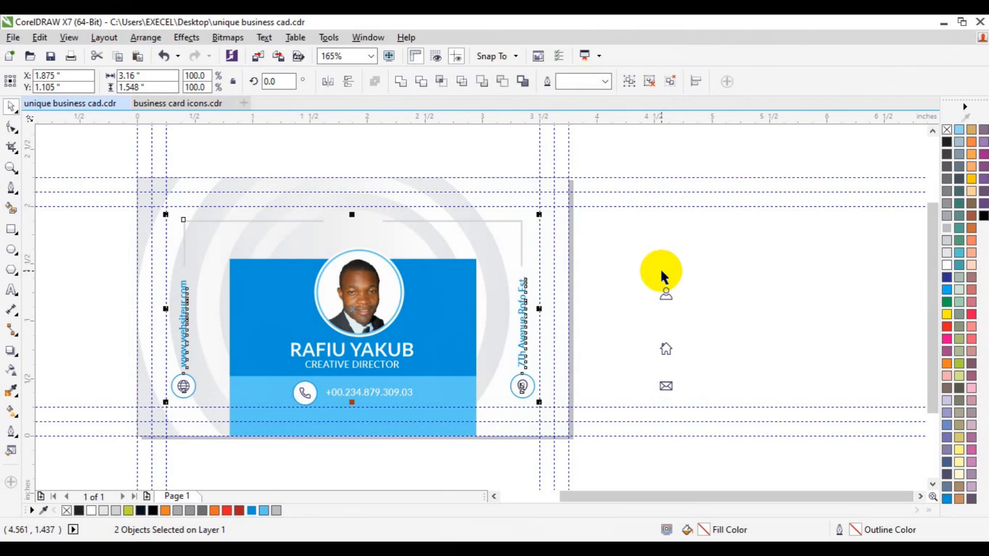
key(ctrl+g)
key(Up)
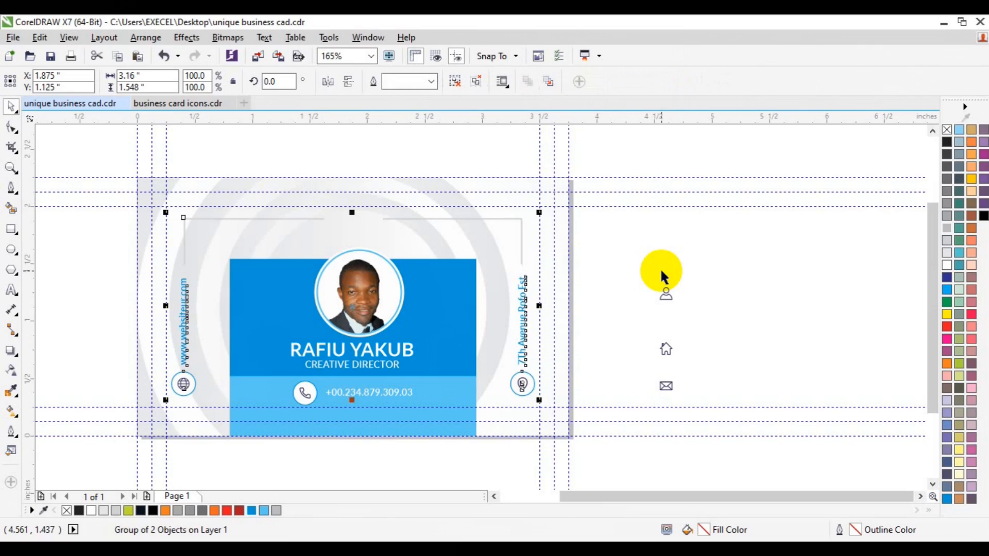
Delete the leftover person, house and envelope icons beside the card
click(645, 264)
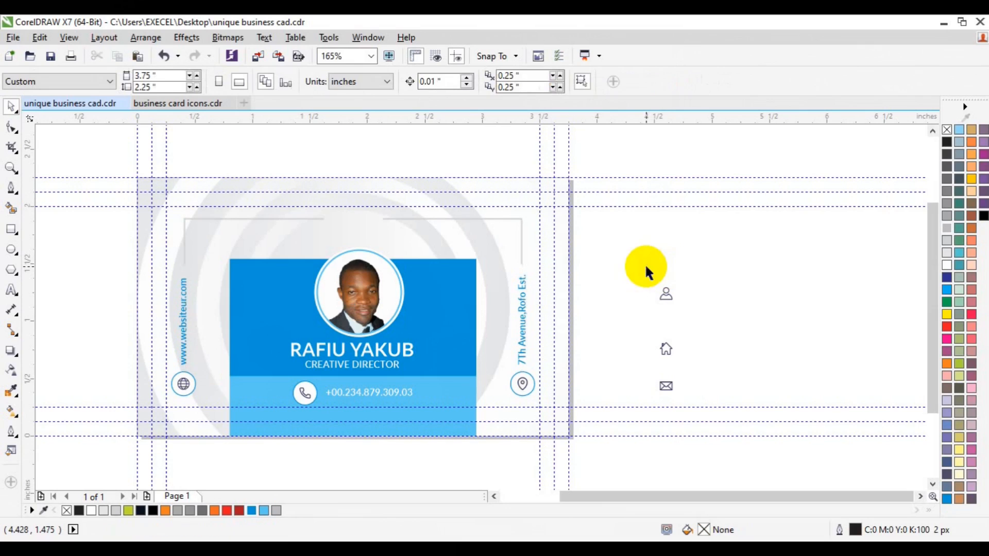
drag(645, 263, 720, 400)
key(Delete)
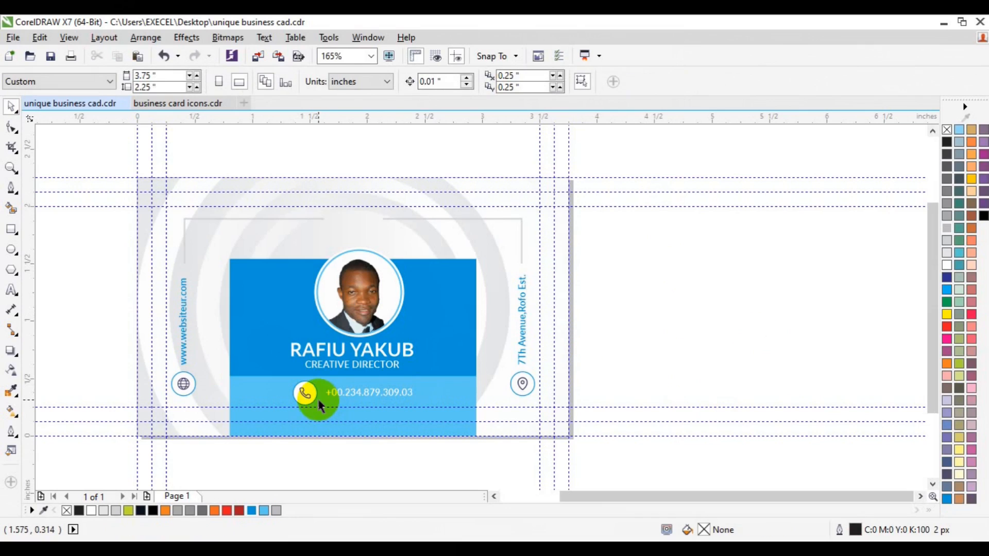
Ungroup the frame from the website and address lines, and group the phone badge with the phone number
click(522, 355)
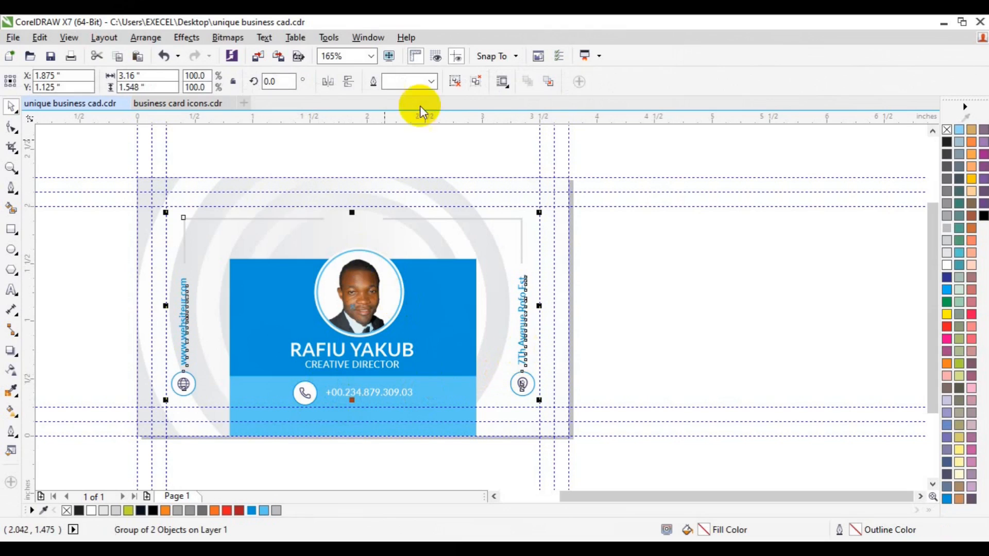
click(618, 310)
click(305, 393)
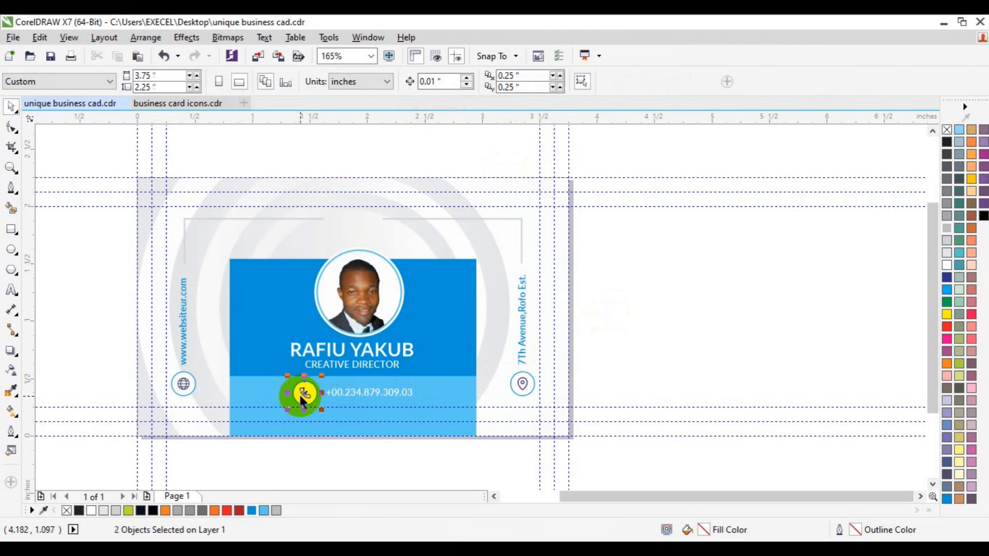
shift+click(356, 393)
key(ctrl+g)
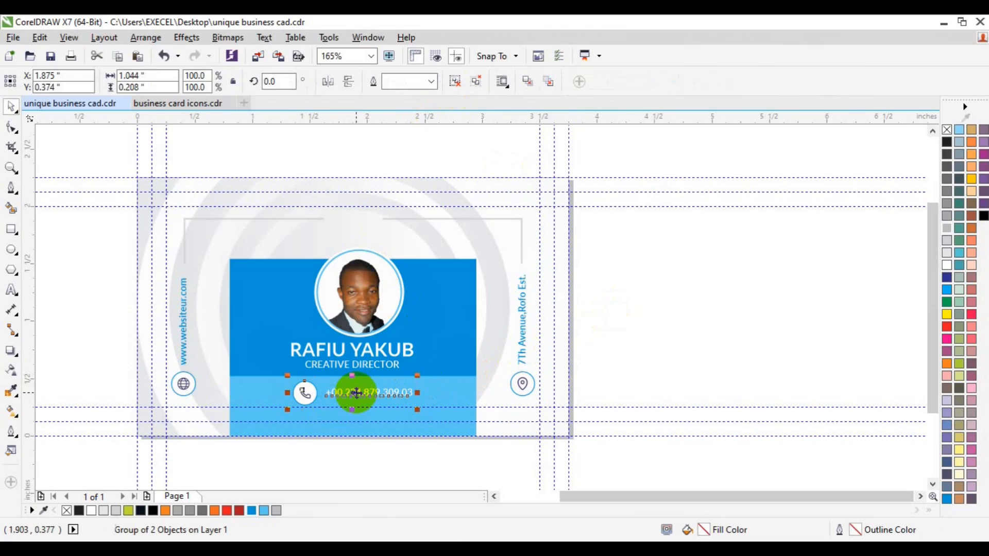
Align the website and address group with the bottom of the phone group and nudge both up slightly
click(183, 363)
shift+click(300, 393)
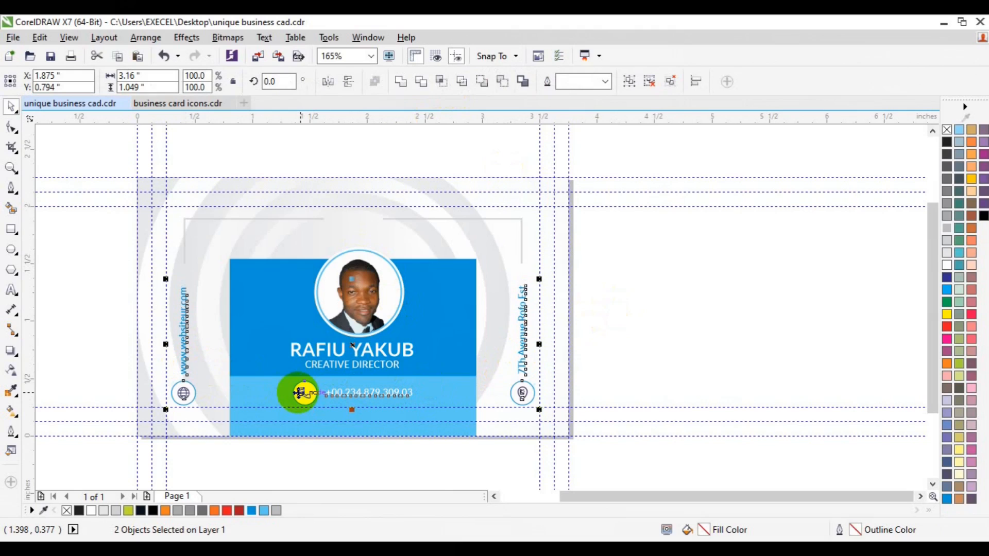
drag(300, 394, 300, 392)
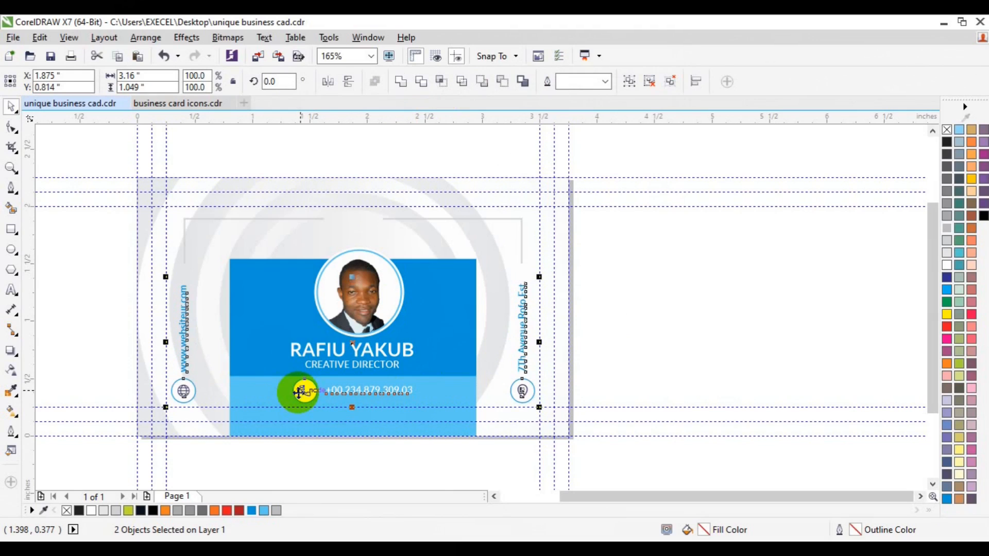
click(644, 304)
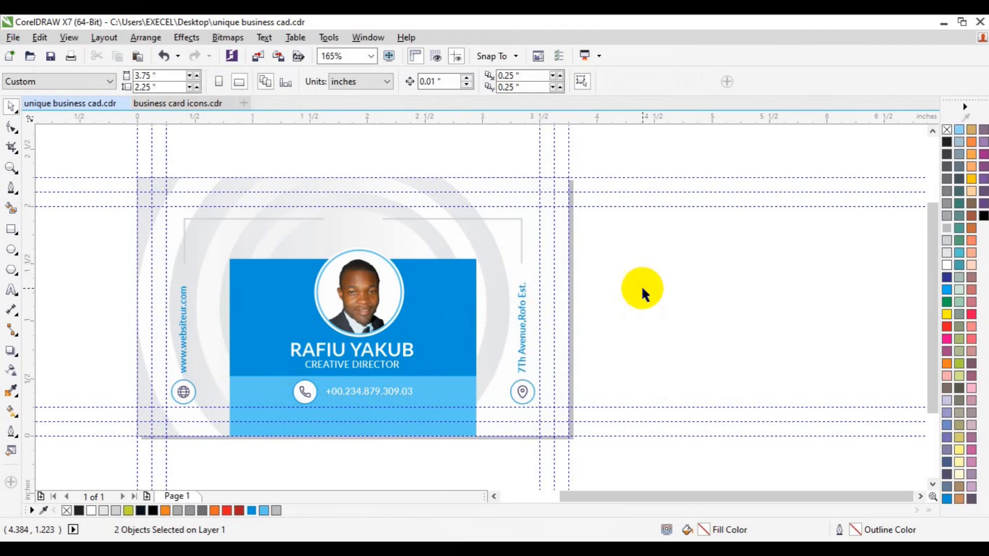
Open the contents of the card's background PowerClip rectangle for editing
click(361, 428)
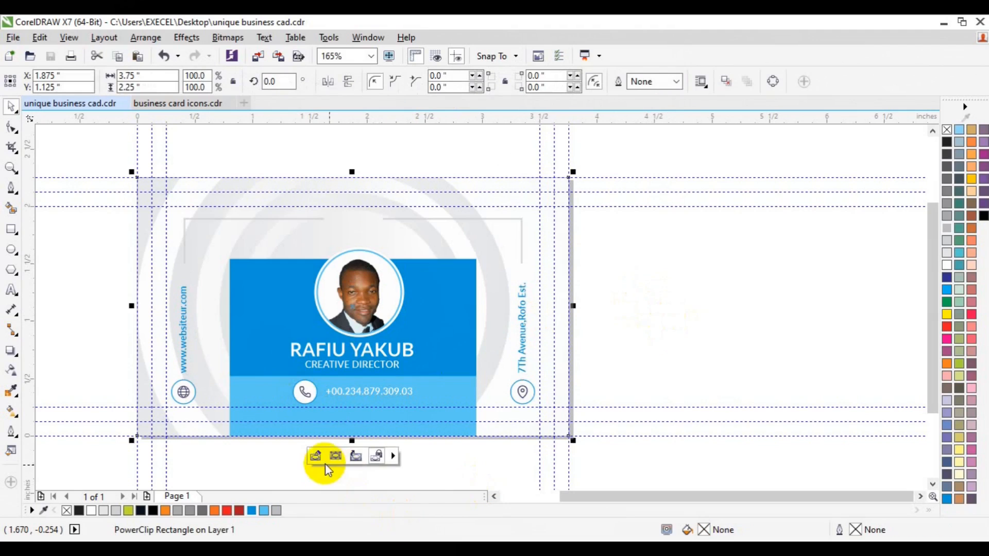
click(316, 459)
click(305, 366)
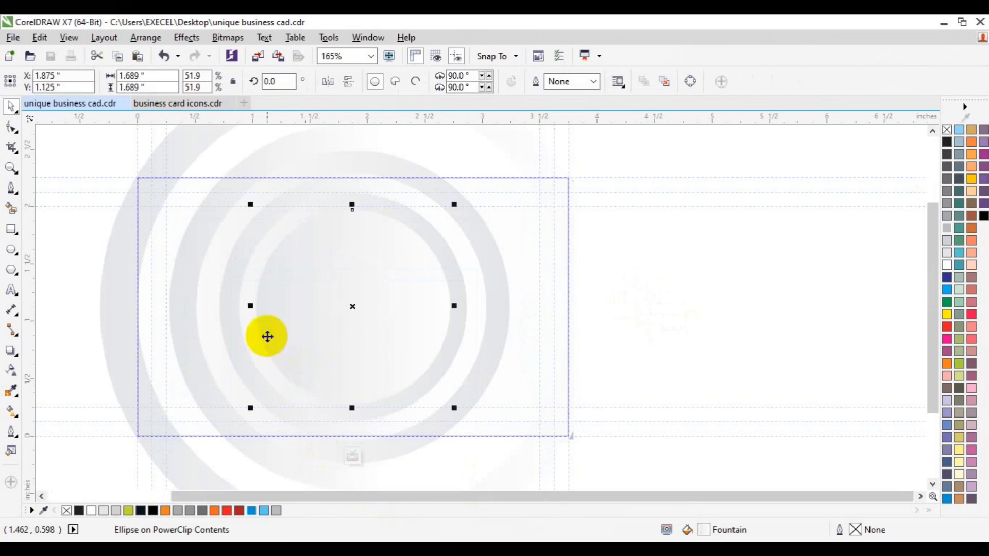
click(11, 168)
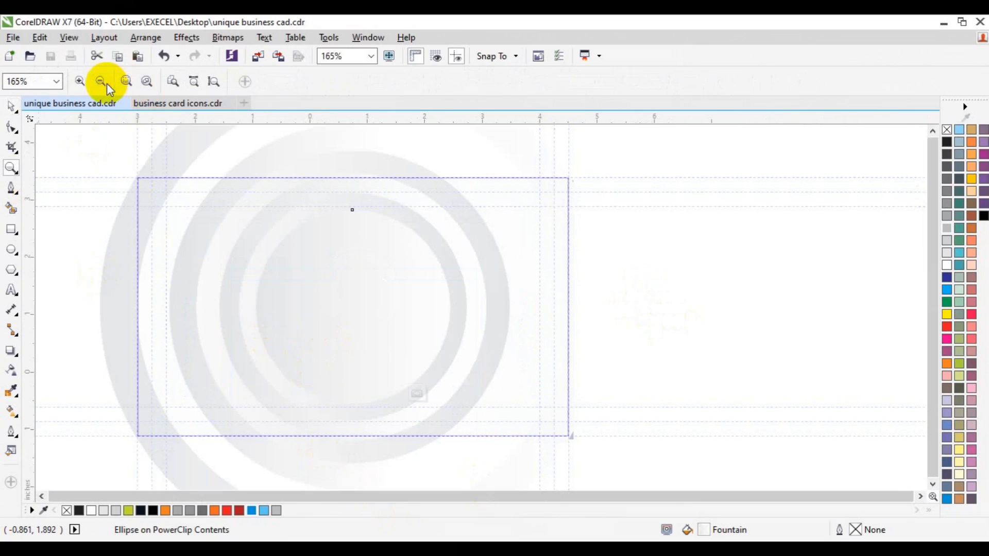
click(106, 82)
key(space)
drag(172, 153, 662, 456)
key(ctrl+g)
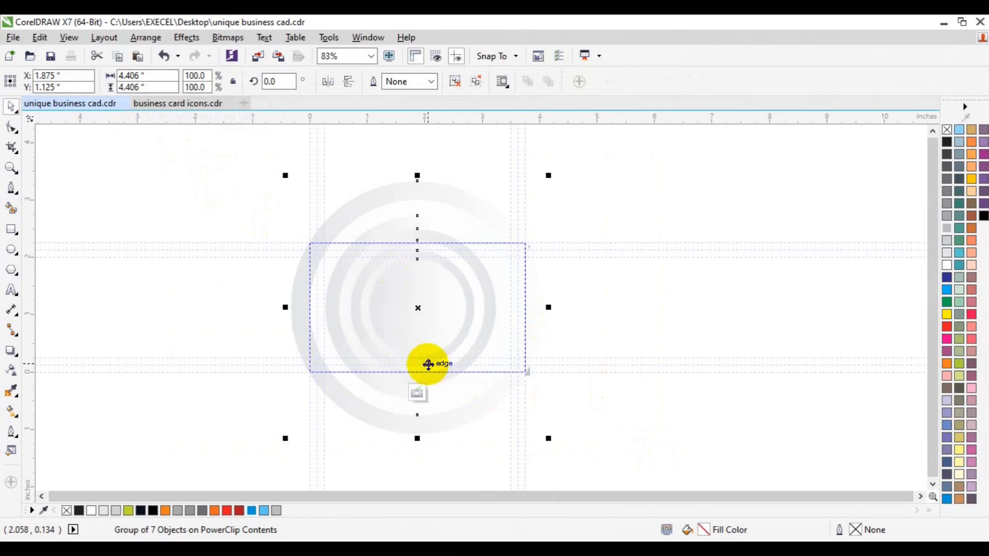
click(354, 87)
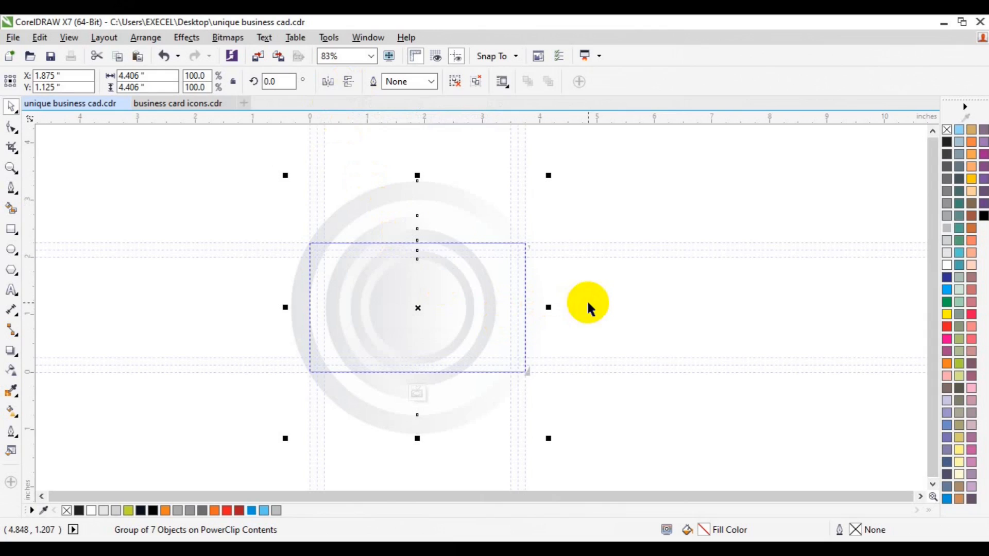
click(455, 81)
Recolour the right end of the second-largest circle's gradient with the light grey sampled from the outer ring
click(317, 286)
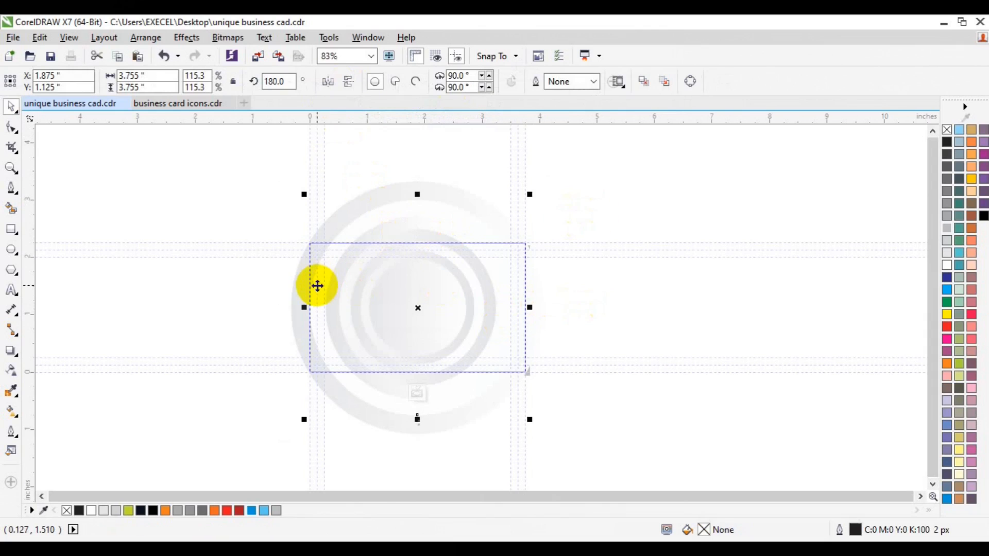
click(11, 410)
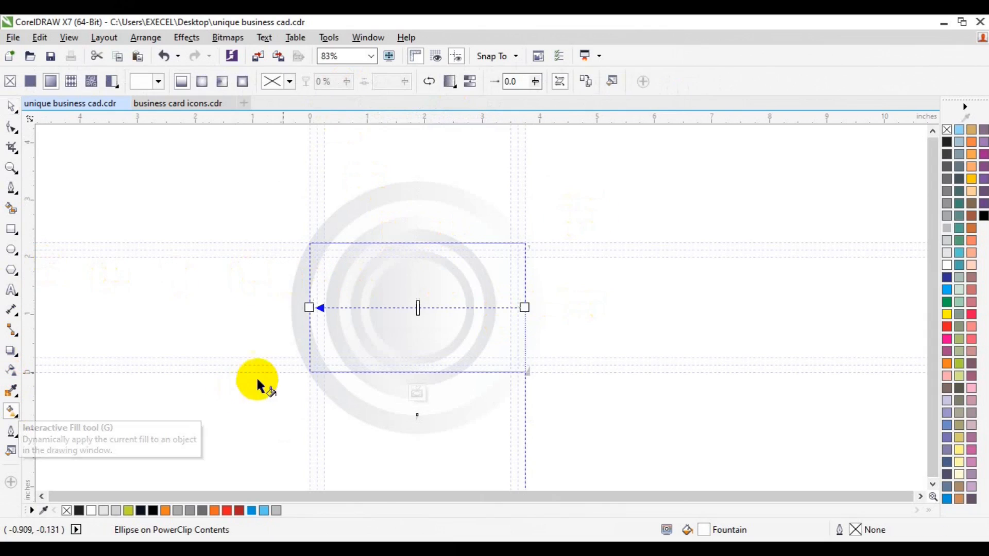
click(525, 308)
click(499, 330)
click(529, 360)
click(299, 288)
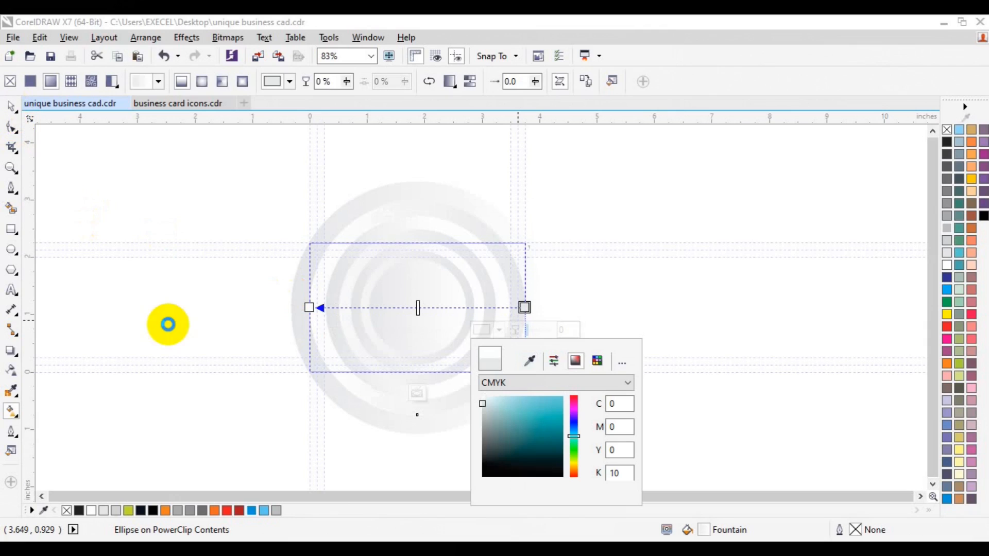
key(space)
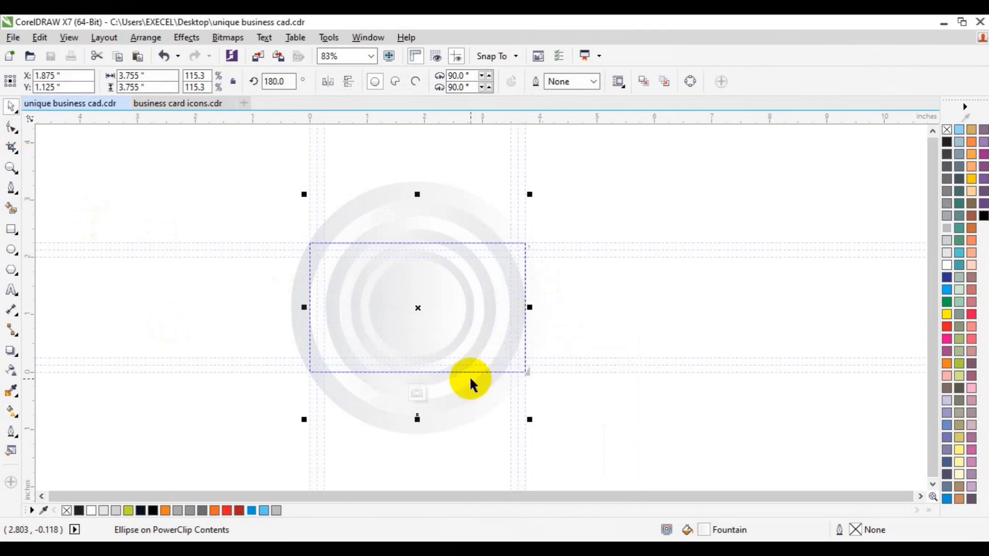
Finish editing the background circles inside the card's PowerClip rectangle
click(418, 397)
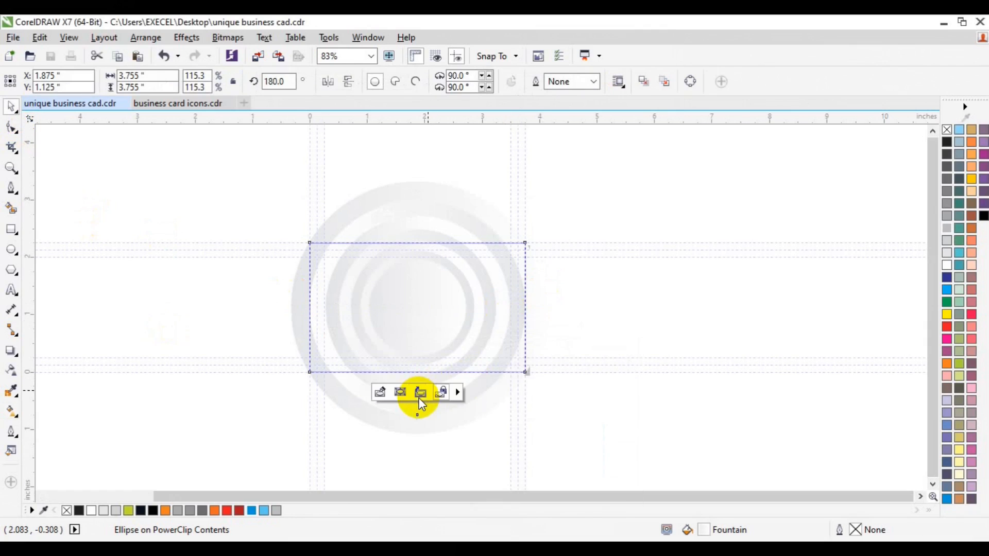
click(571, 381)
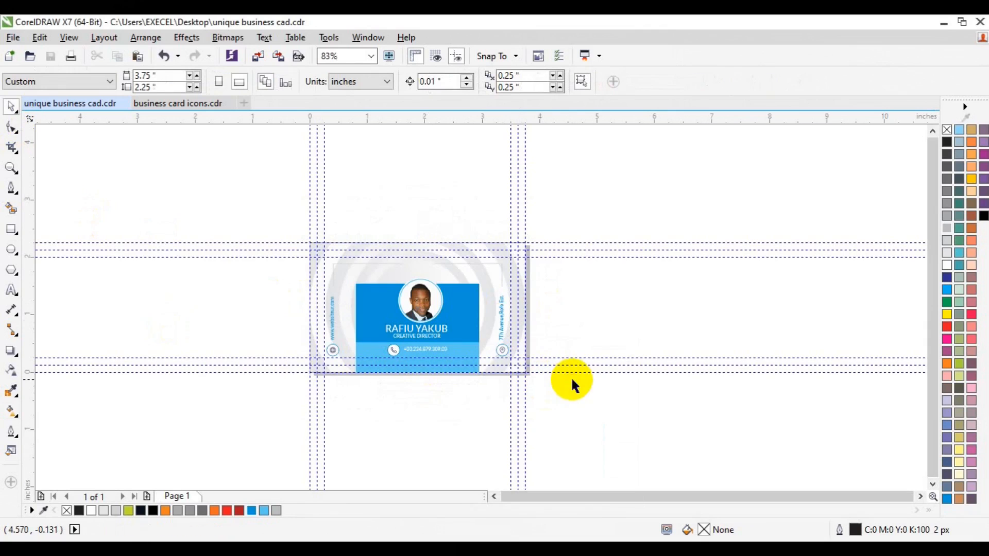
click(11, 169)
click(495, 349)
key(space)
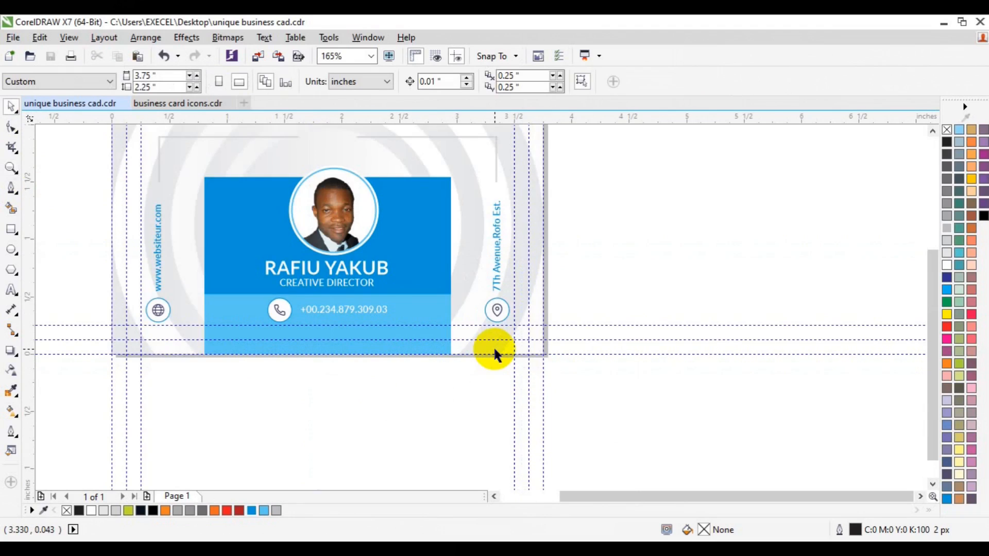
click(932, 133)
click(931, 133)
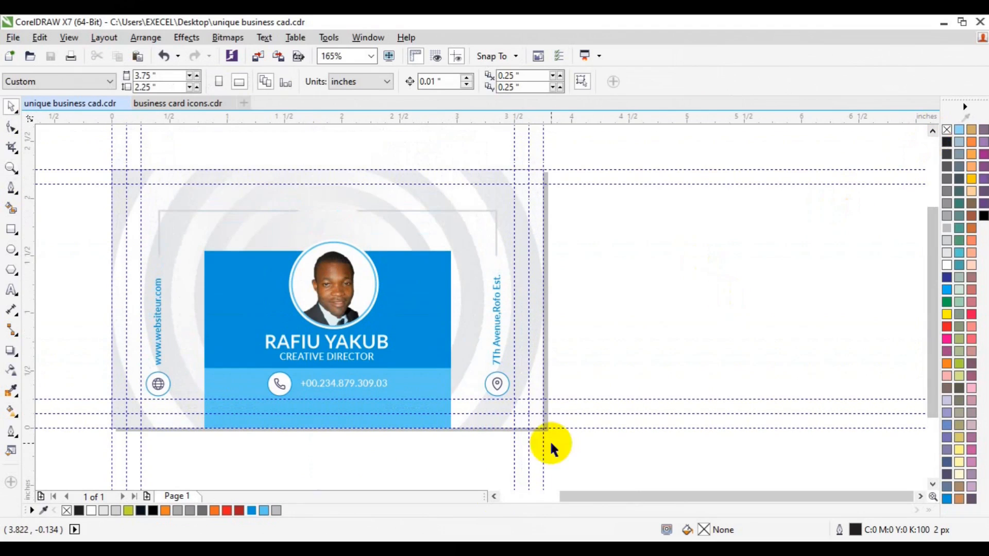
click(493, 497)
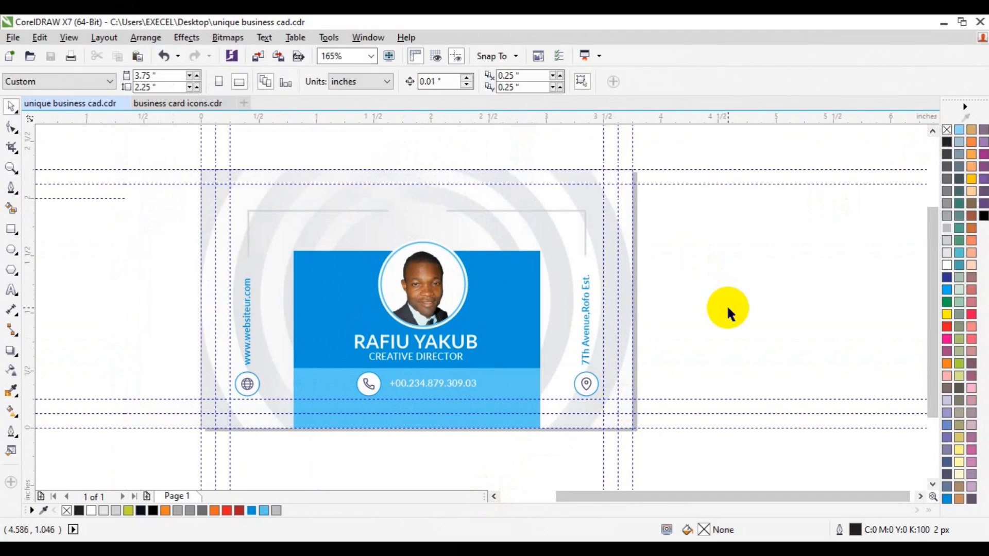